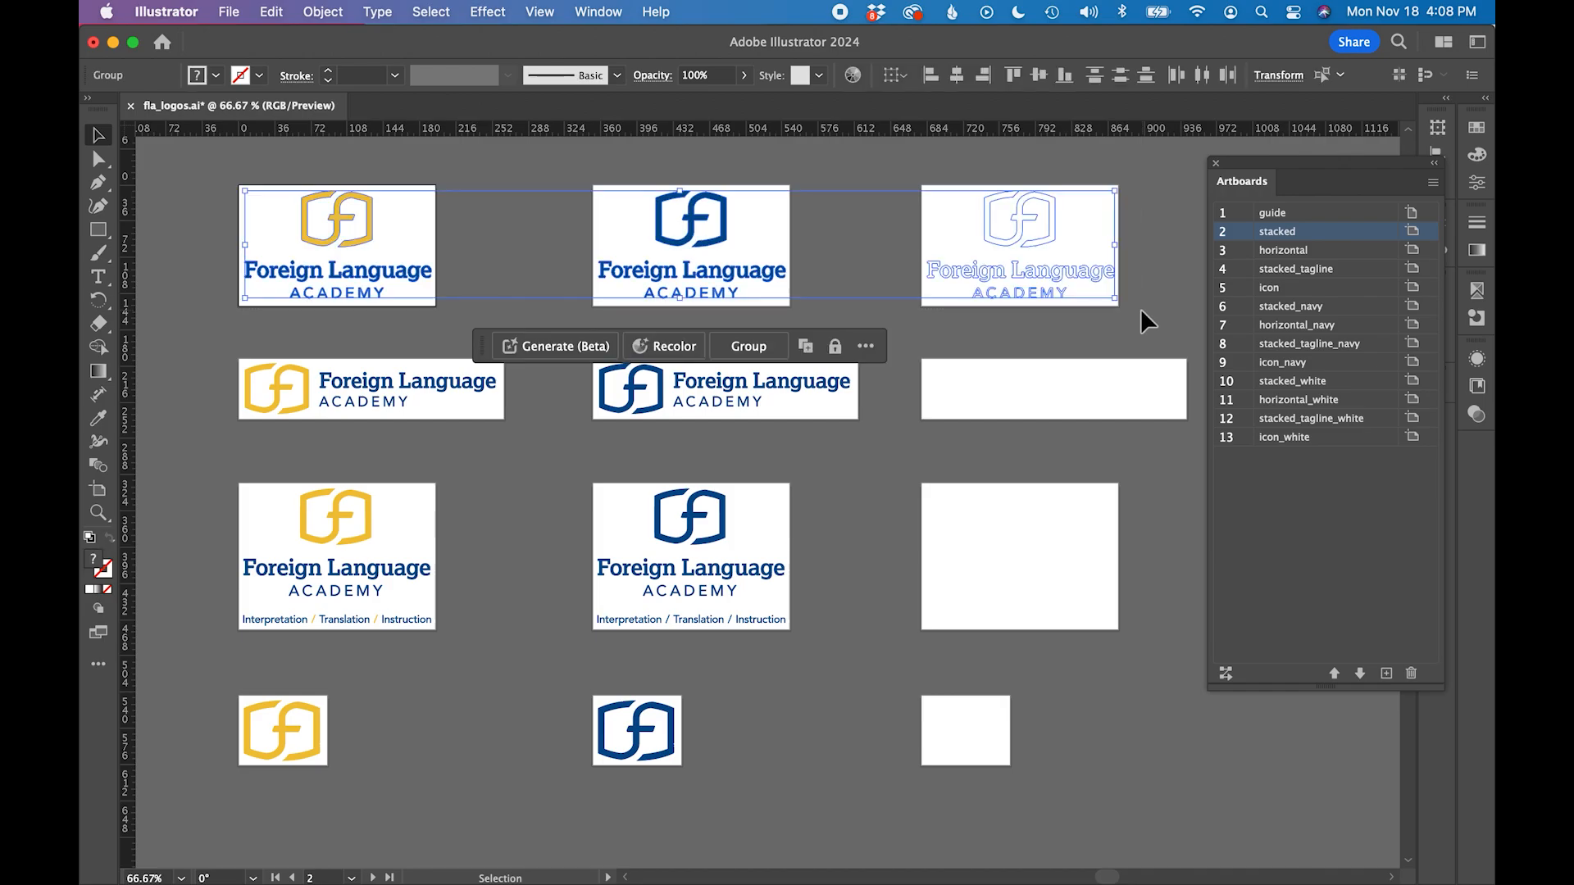
# - Select the horizontal row and the stacked tagline row of logo variations in turn, ending with nothing selected
pyautogui.moveTo(553, 360); pyautogui.dragTo(1188, 441)
pyautogui.moveTo(211, 463); pyautogui.dragTo(1185, 634)
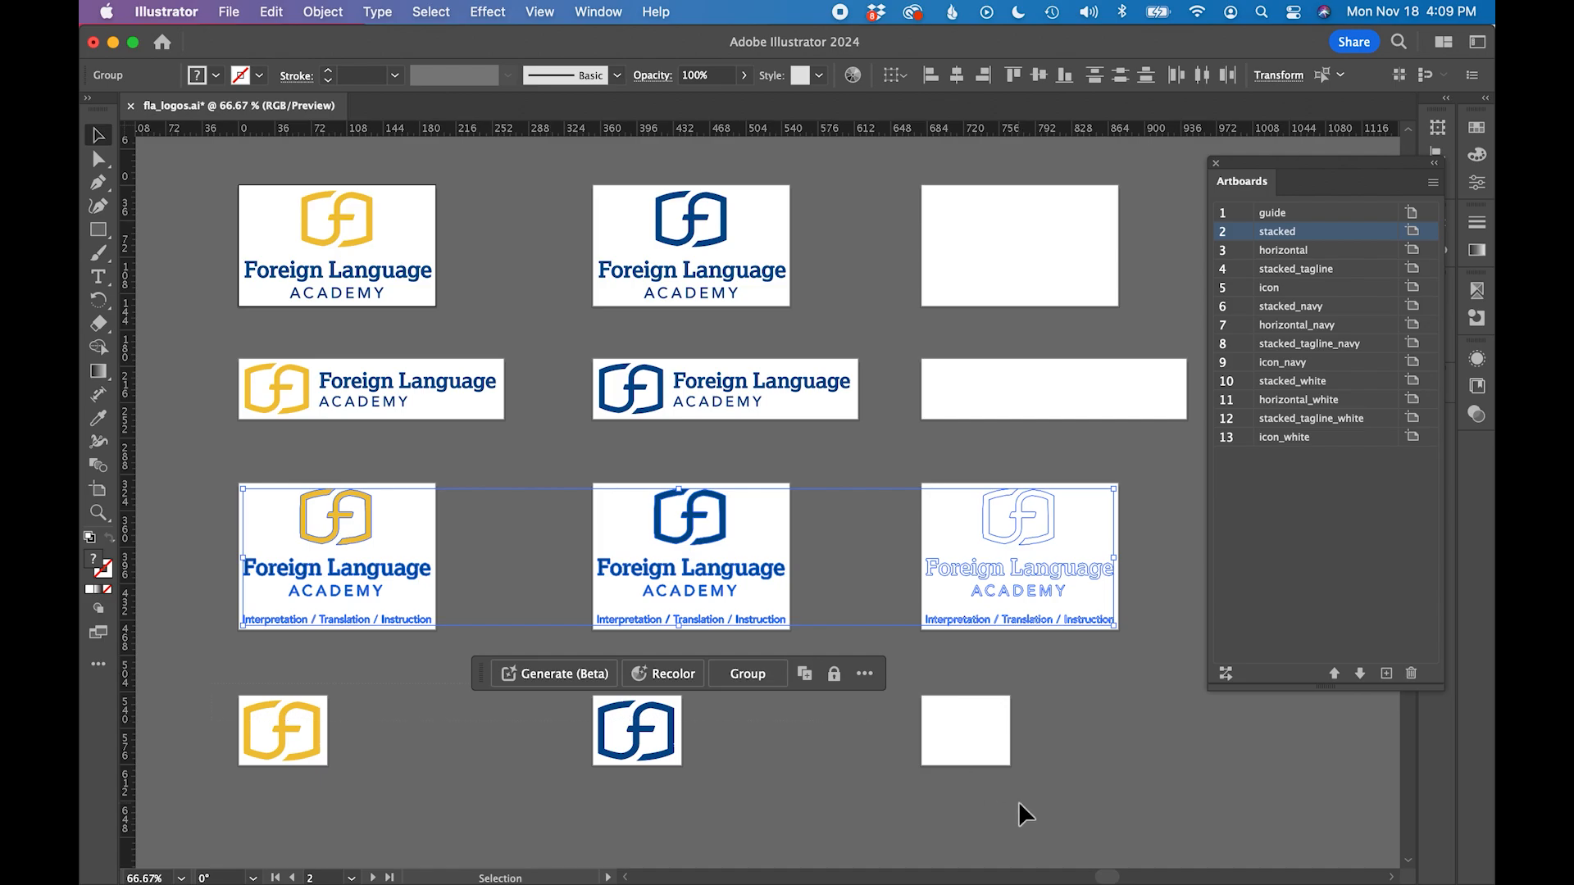
pyautogui.moveTo(1019, 802); pyautogui.dragTo(1064, 794)
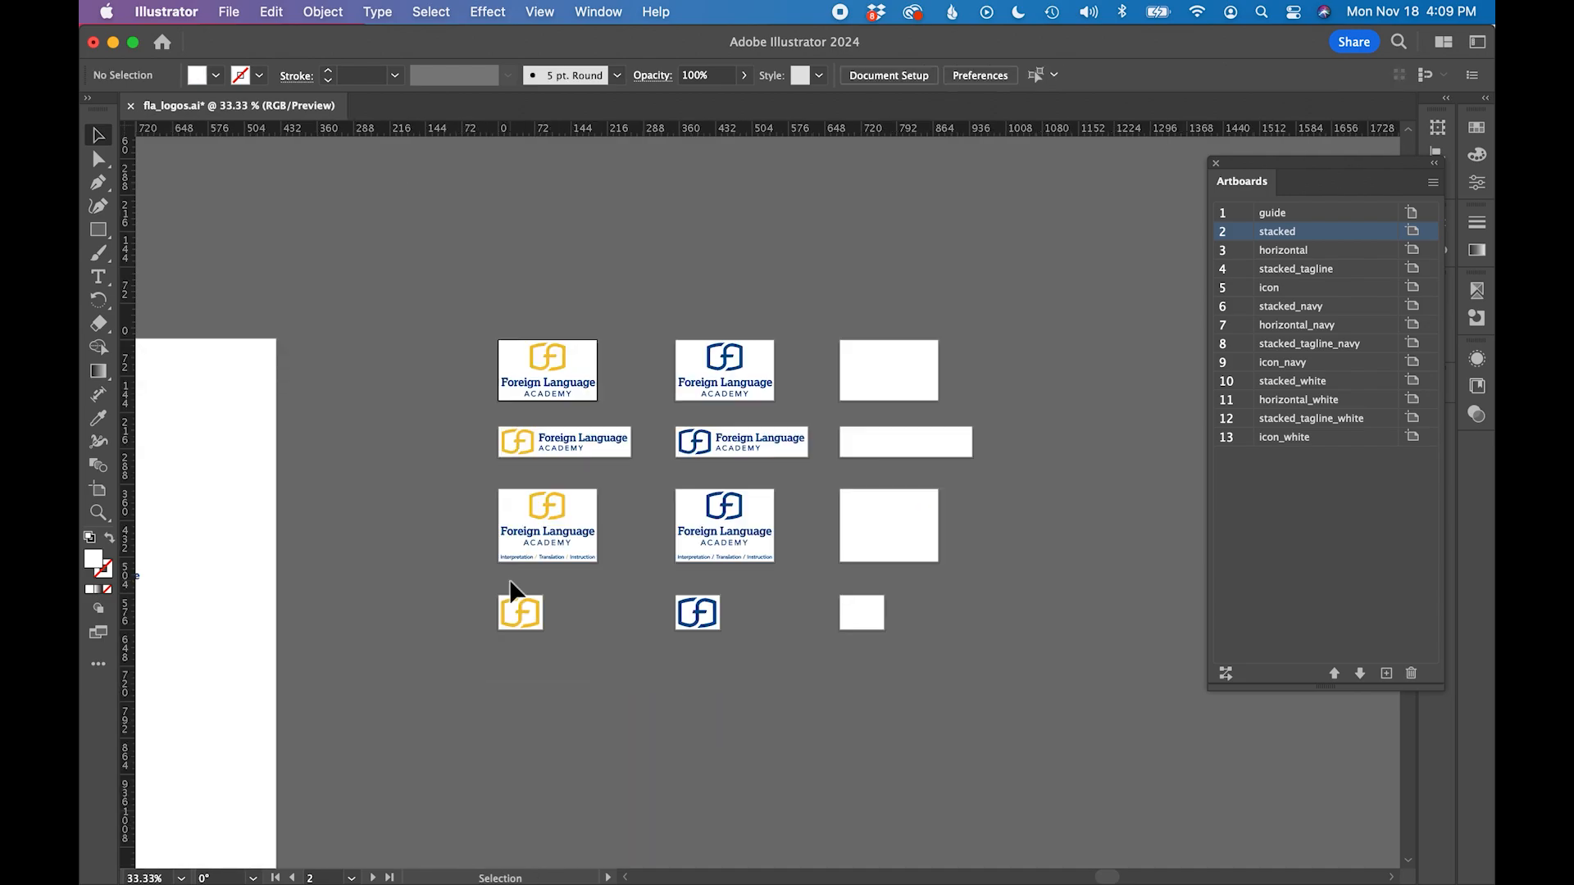
# - Examine the guide artboard's logo versions, color swatches and logo fonts, and return to the grid of logo artboards
pyautogui.scroll(-4, 509, 579)
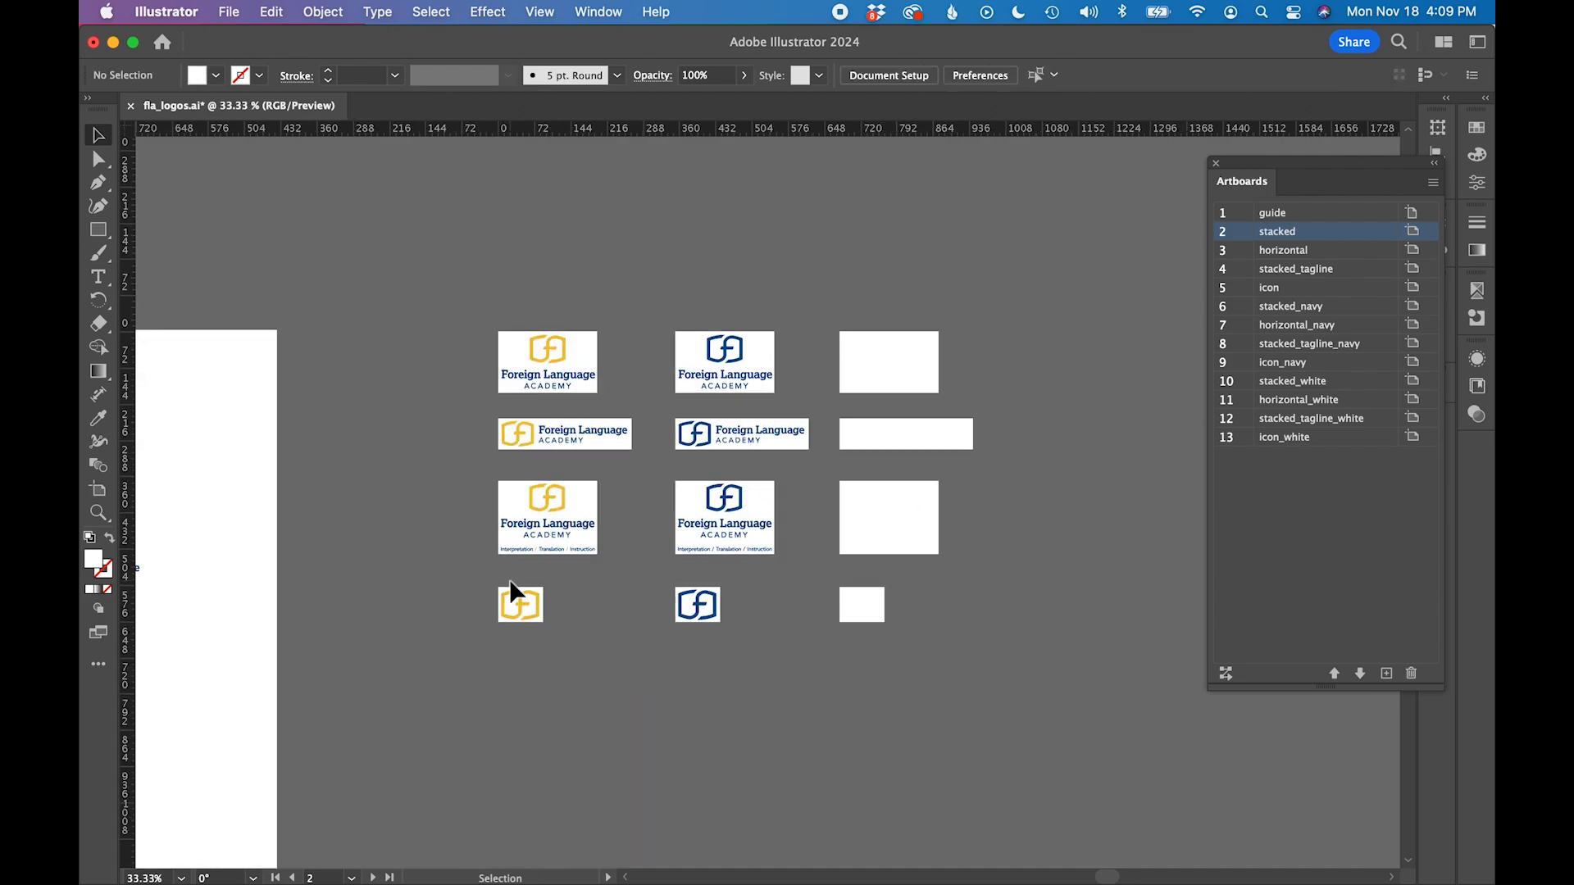
pyautogui.hscroll(-10, 509, 578)
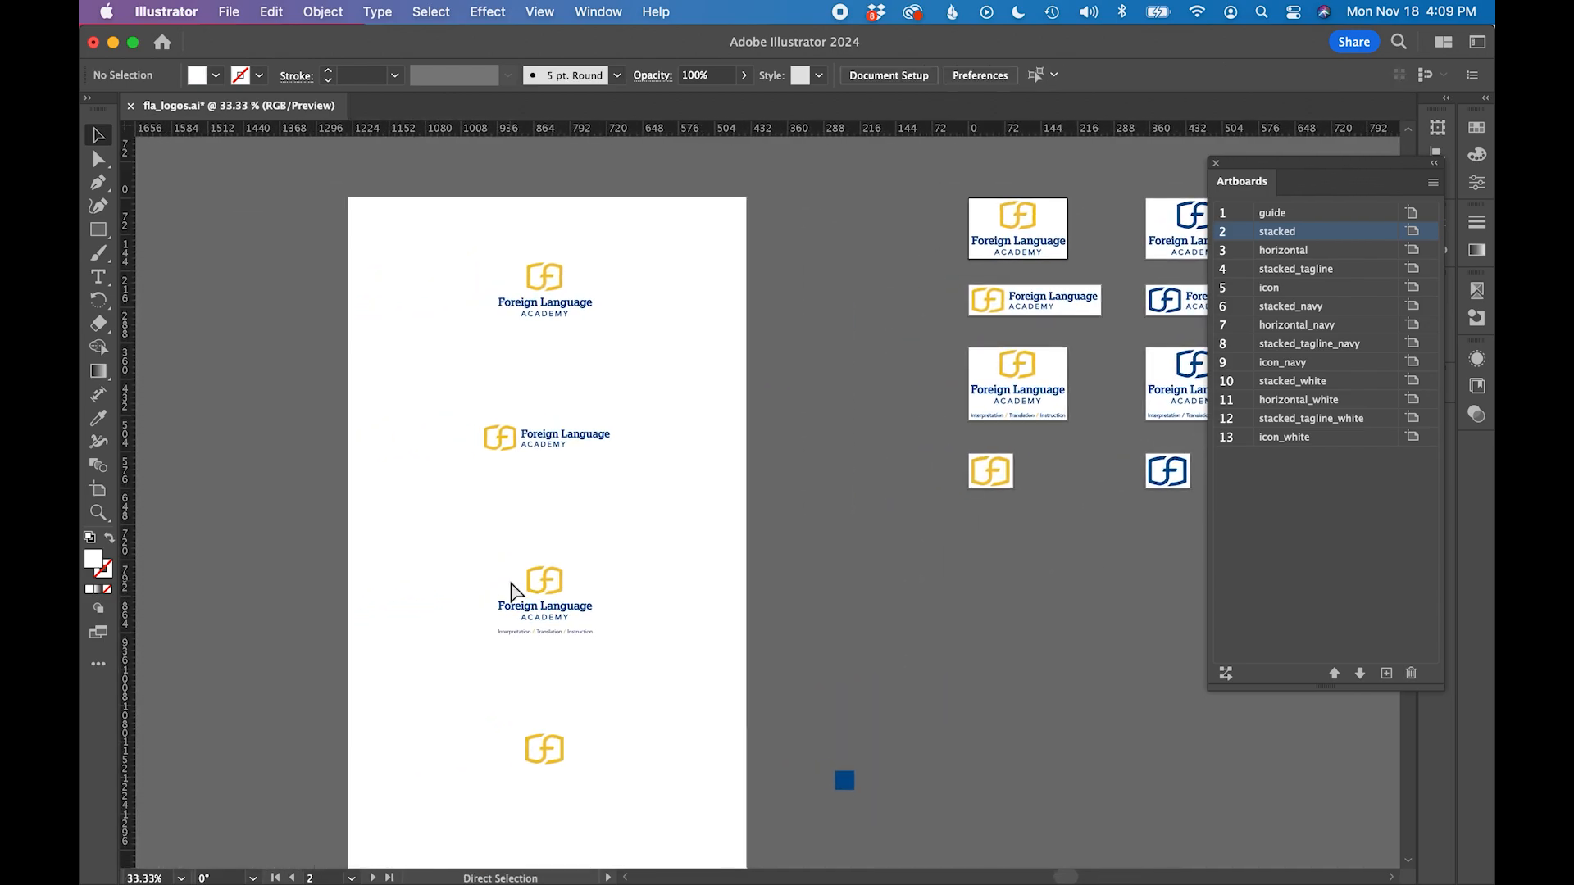
pyautogui.press('super+equal')
pyautogui.scroll(2, 509, 579)
pyautogui.hscroll(-1, 509, 579)
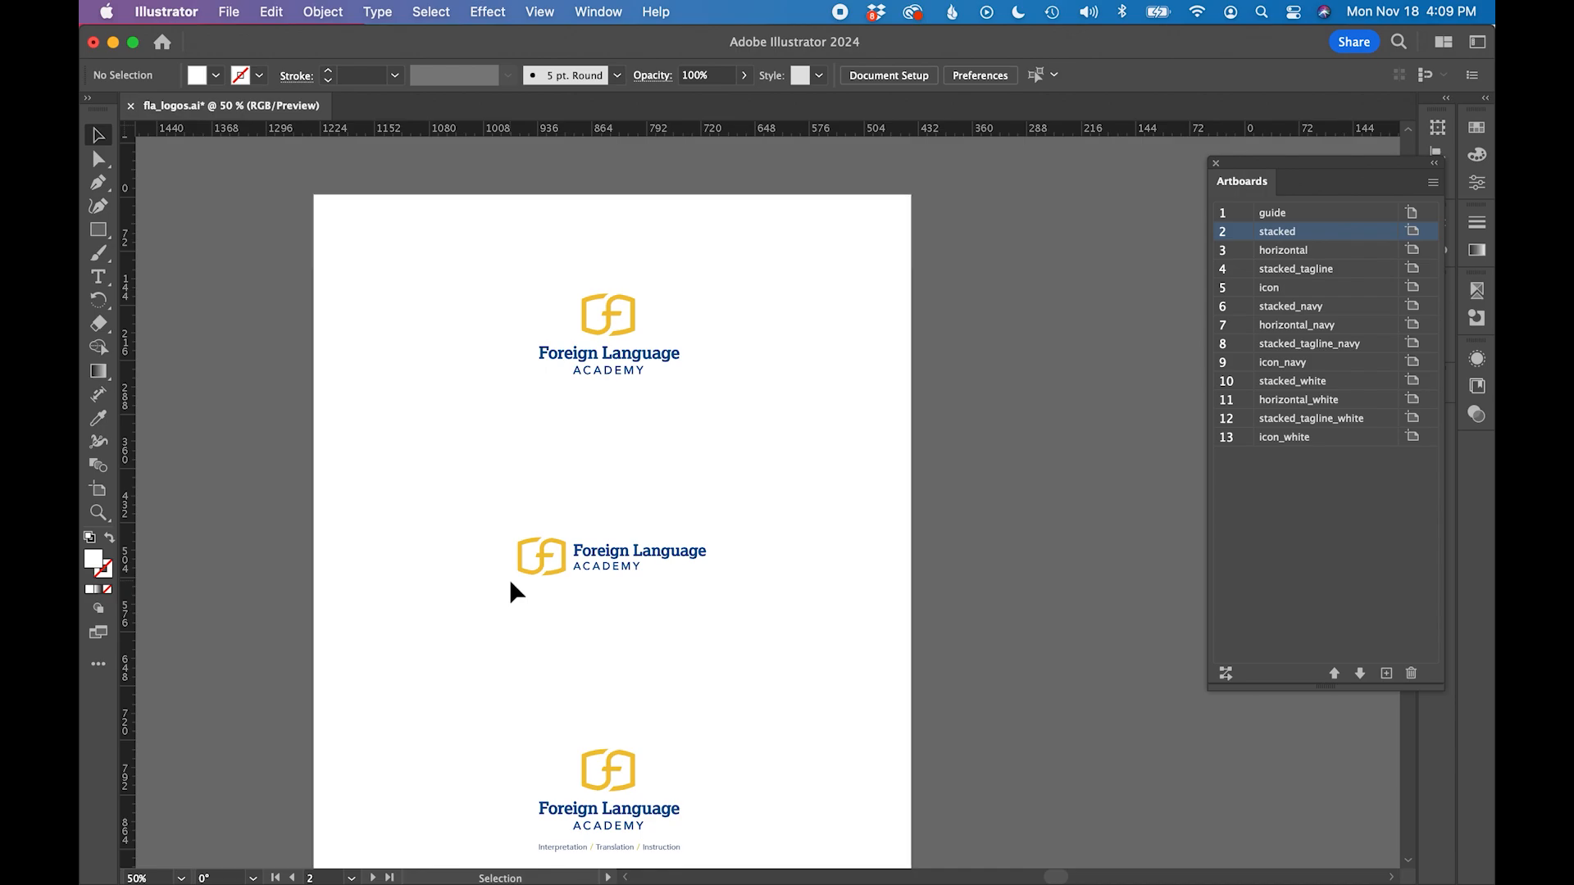
pyautogui.scroll(-10, 509, 578)
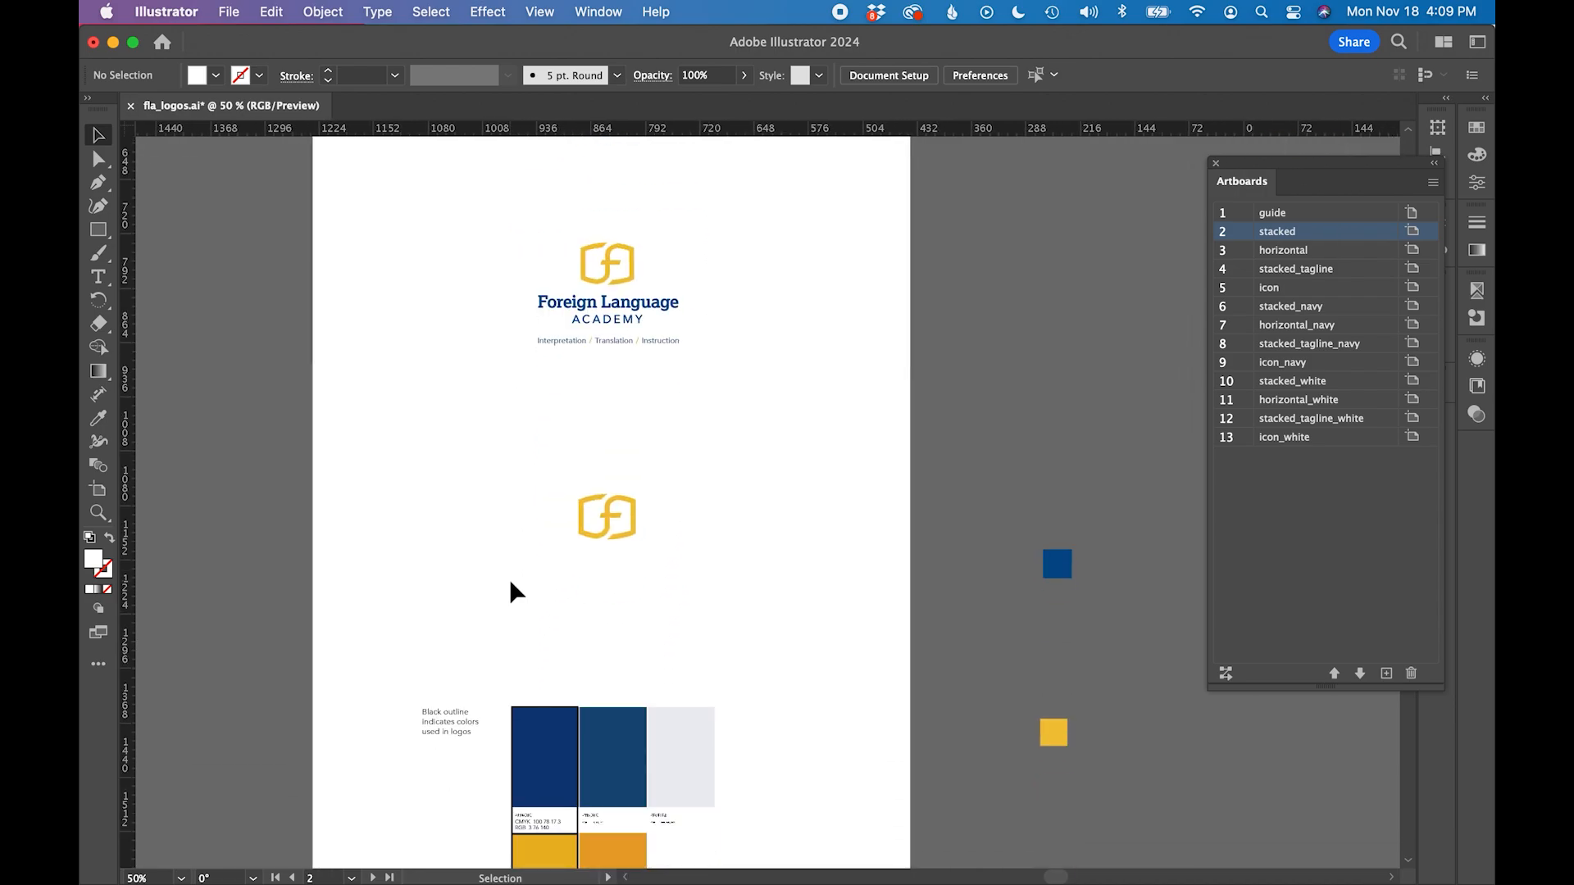
pyautogui.scroll(-10, 510, 582)
pyautogui.hscroll(-1, 511, 582)
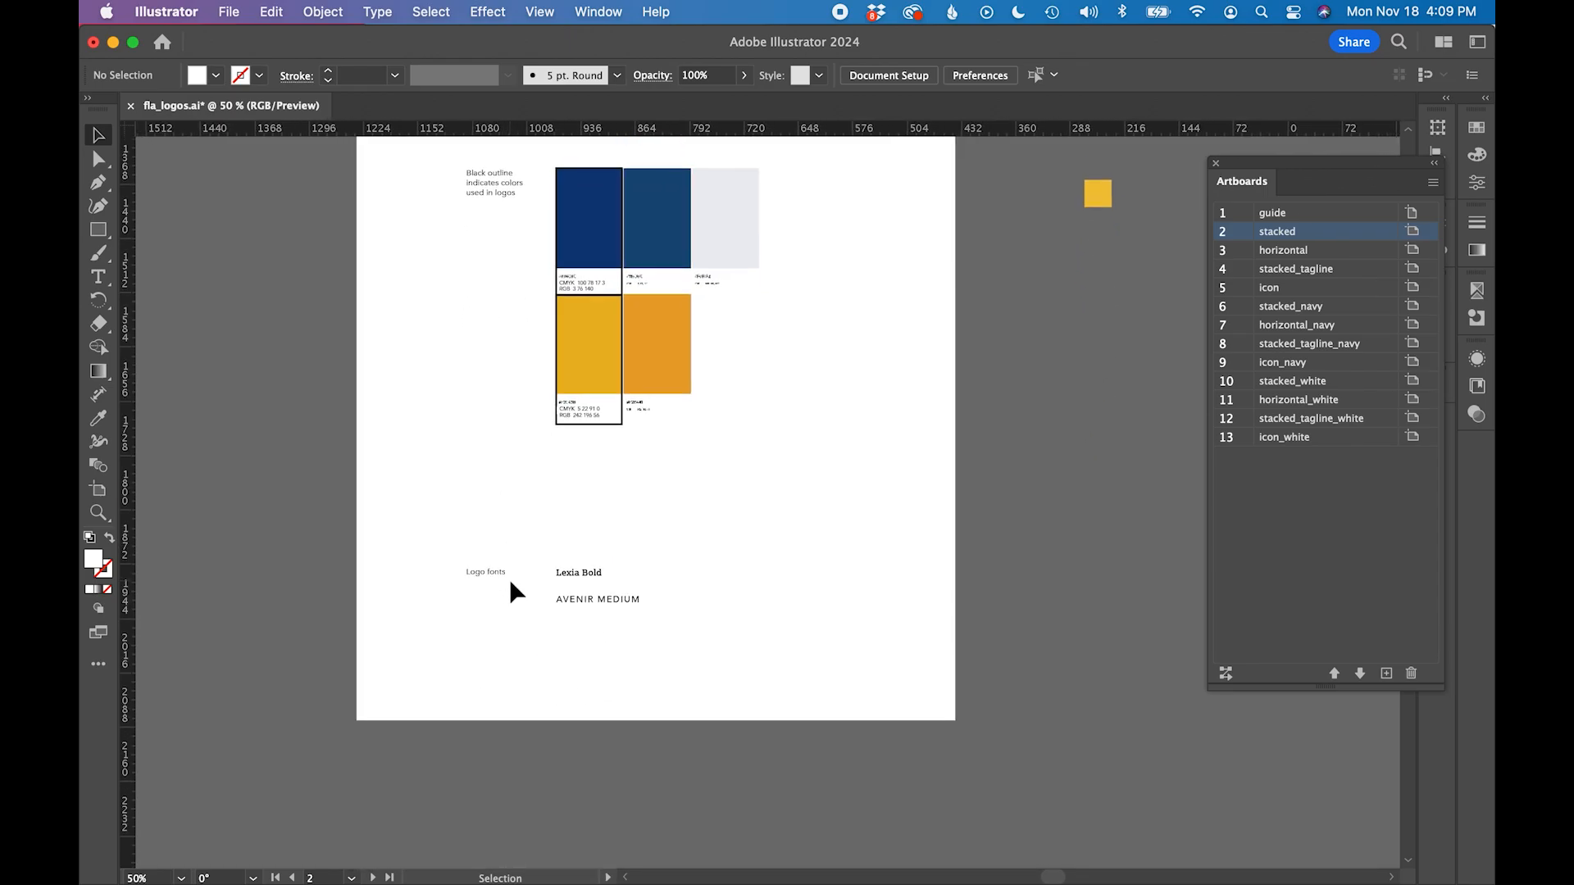
pyautogui.scroll(20, 509, 578)
pyautogui.hscroll(18, 509, 579)
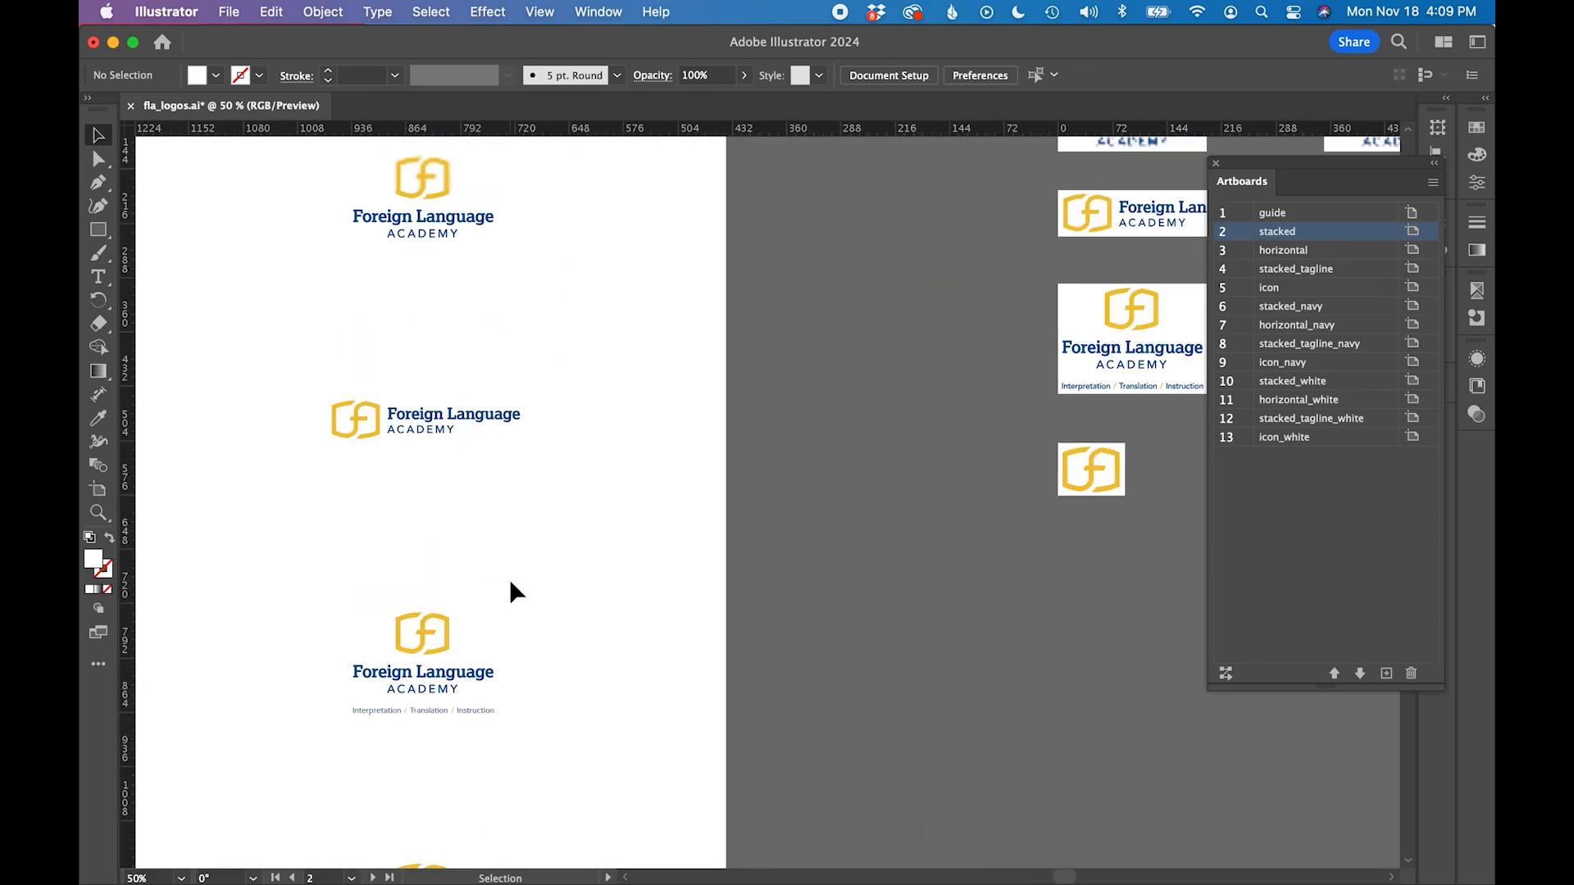
pyautogui.press('super+equal')
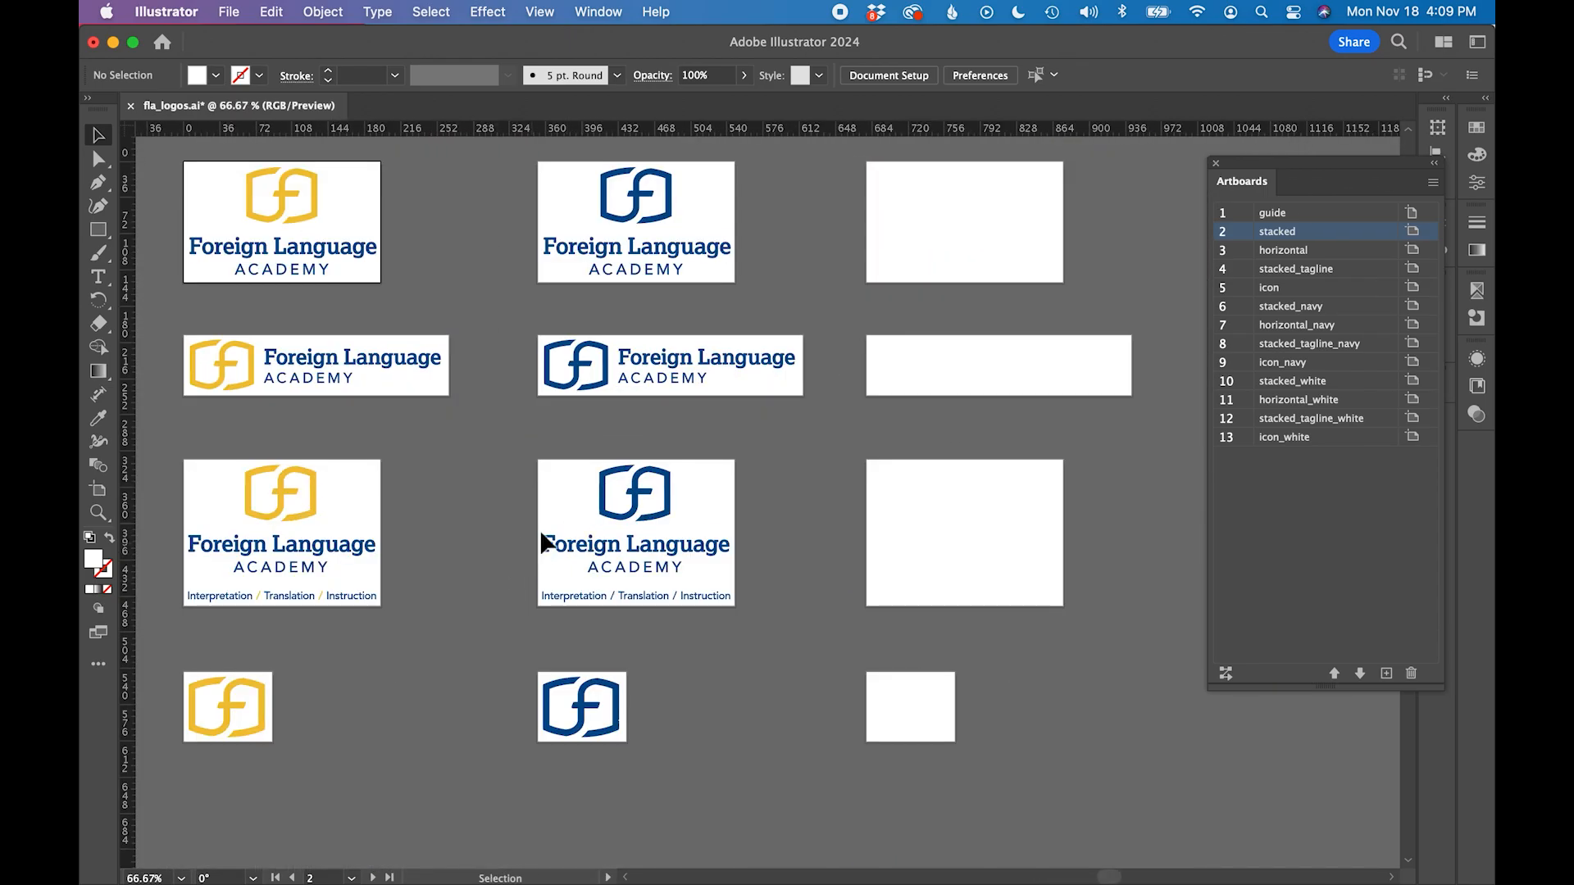
pyautogui.scroll(1, 588, 509)
pyautogui.hscroll(-2, 589, 509)
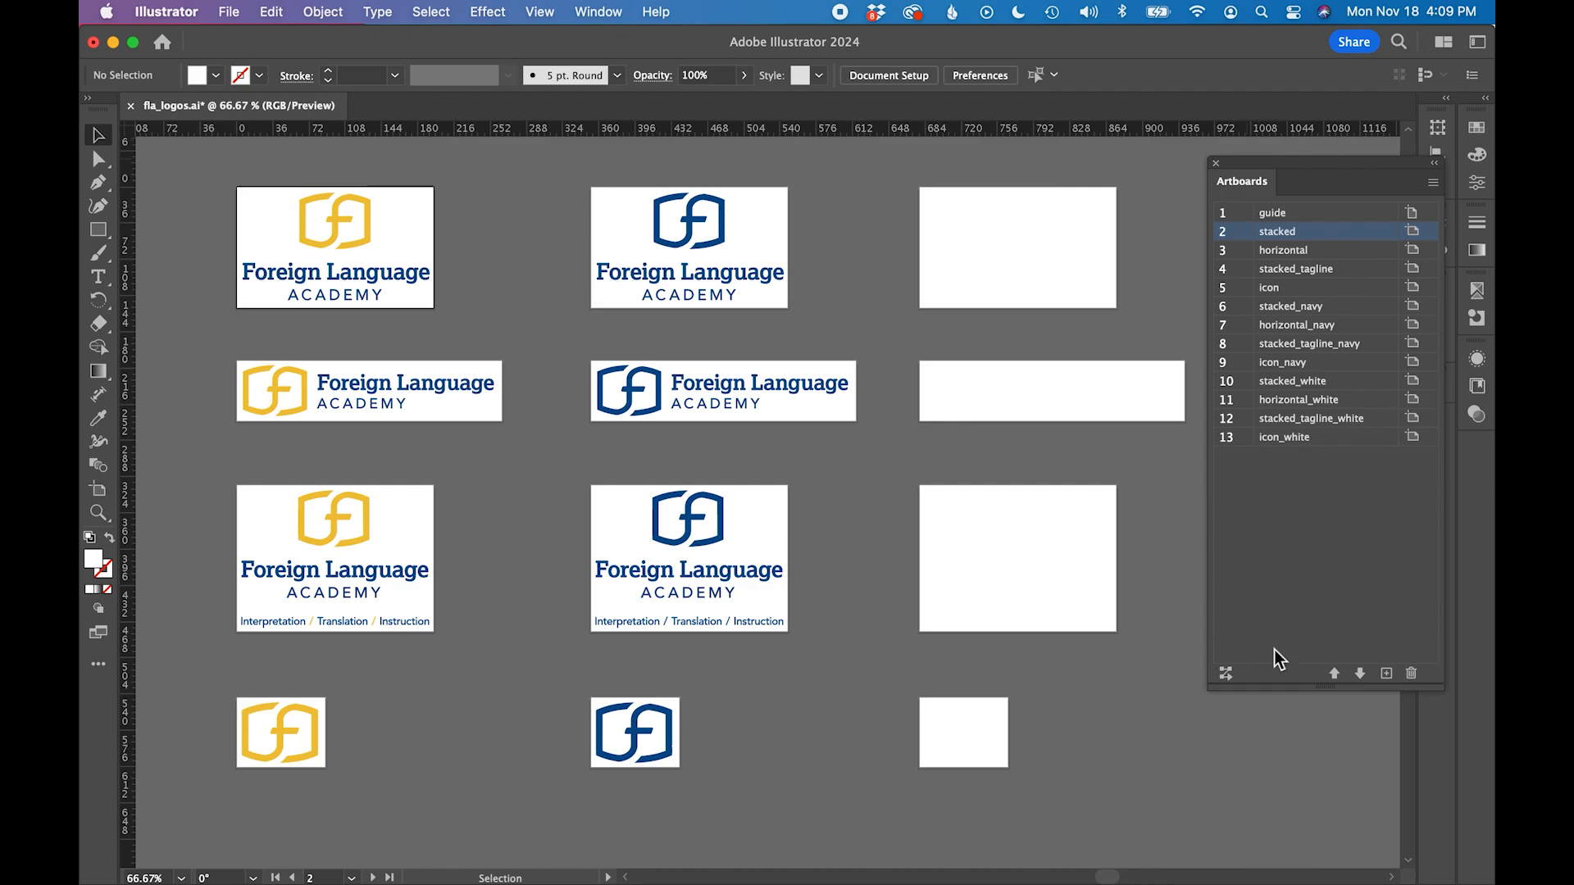
# - Inspect the artboard names with the Artboard tool, choose the stacked_navy artboard, and return to the Selection tool
pyautogui.click(594, 11)
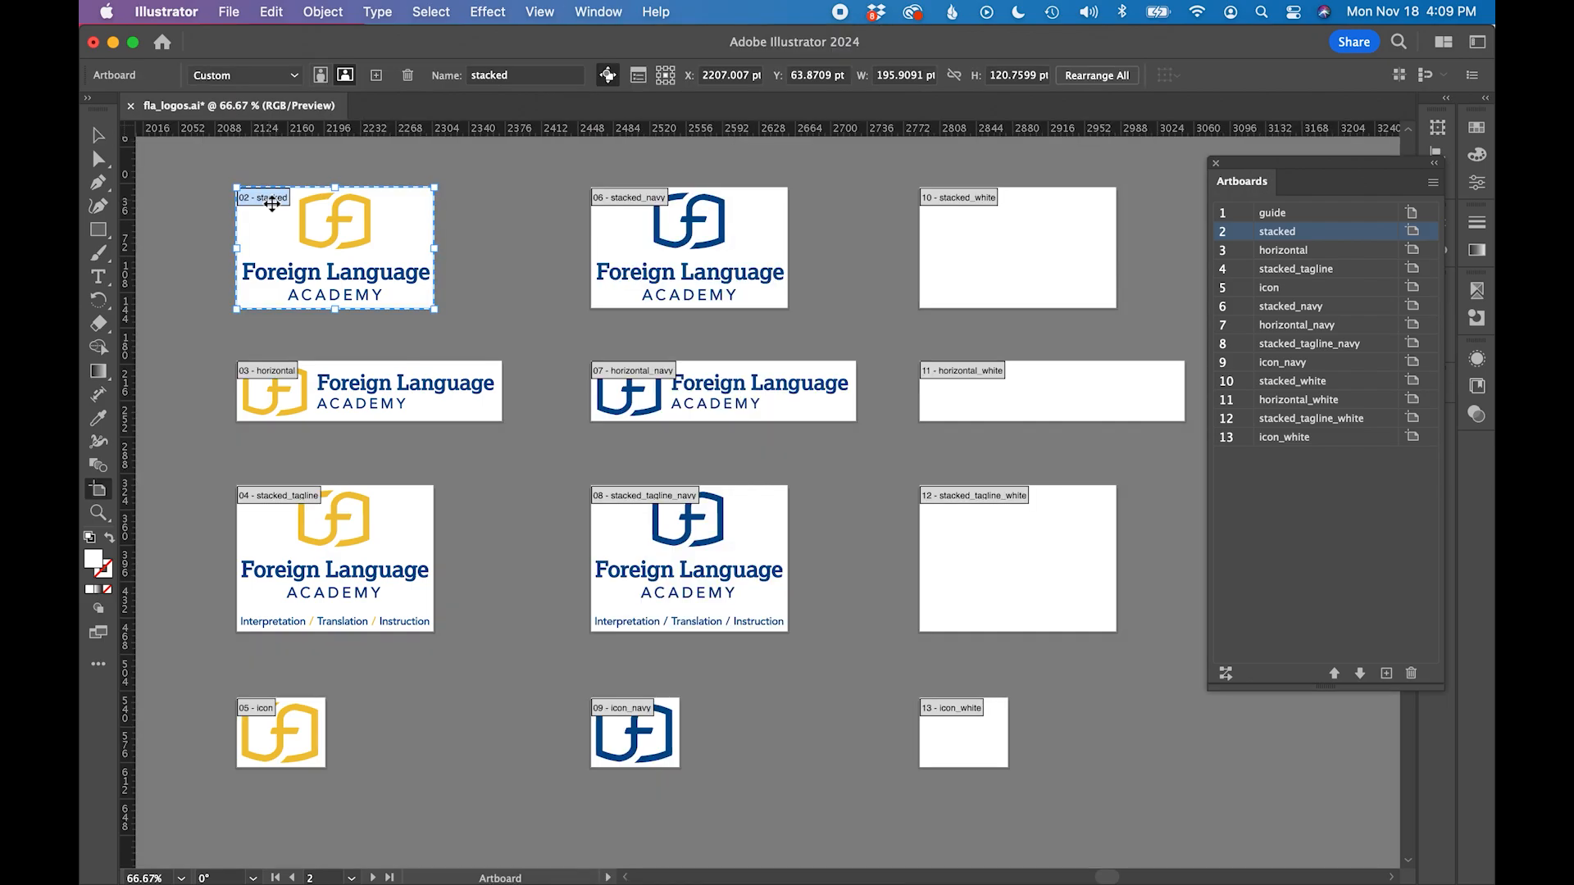
pyautogui.click(641, 201)
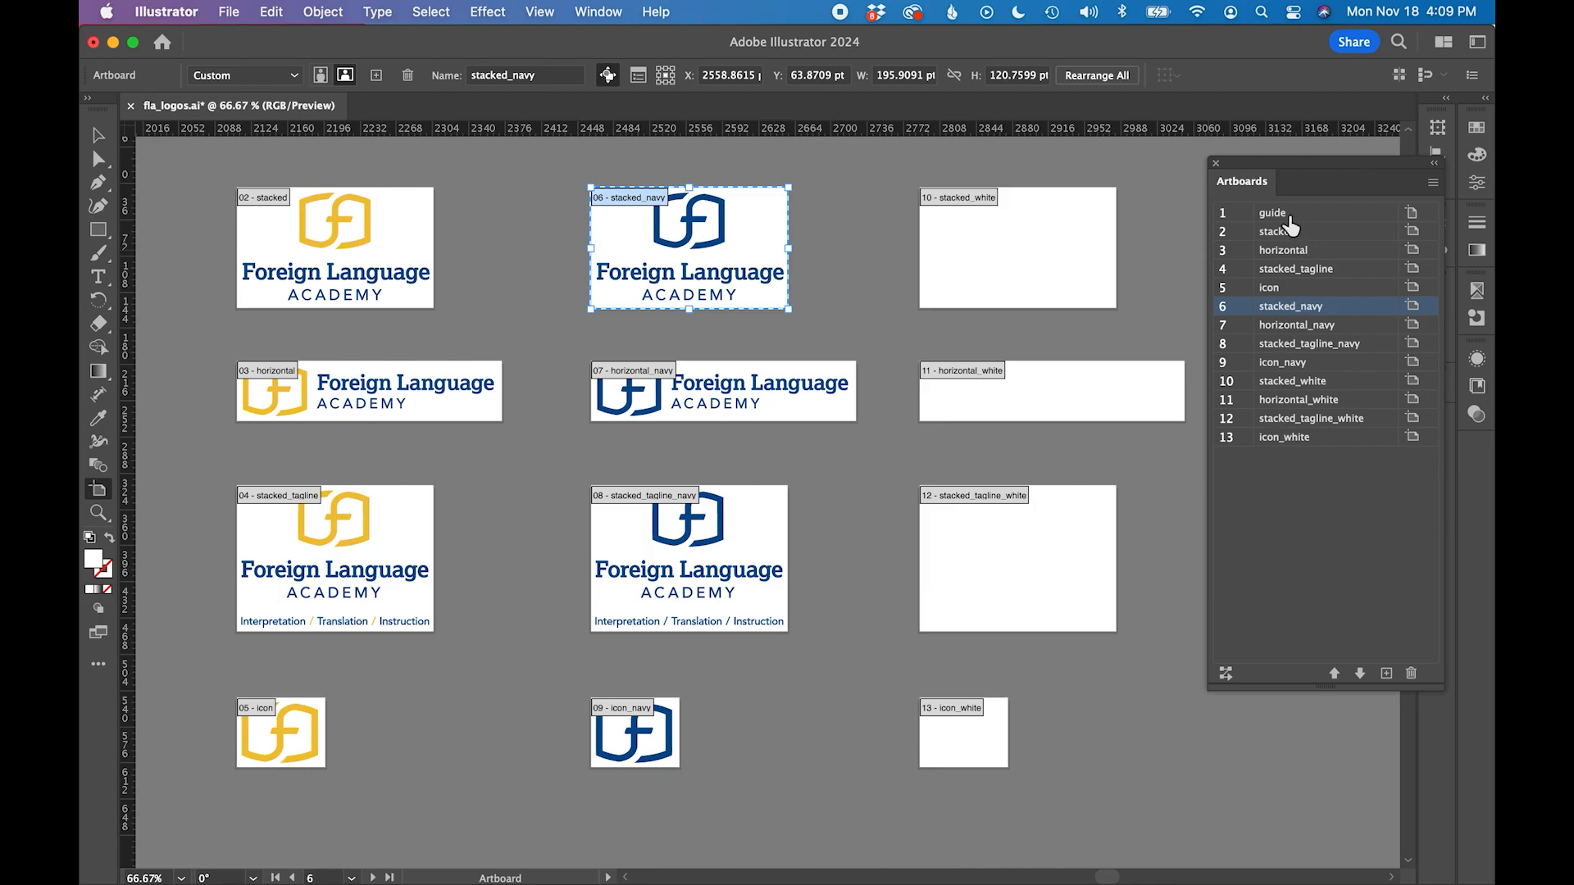
pyautogui.press('v')
# - Switch to Finder and preview fla_logo_guide_sept2023.pdf in the FLA logo pack folder through to its logo fonts, closing the preview
pyautogui.moveTo(225, 861)
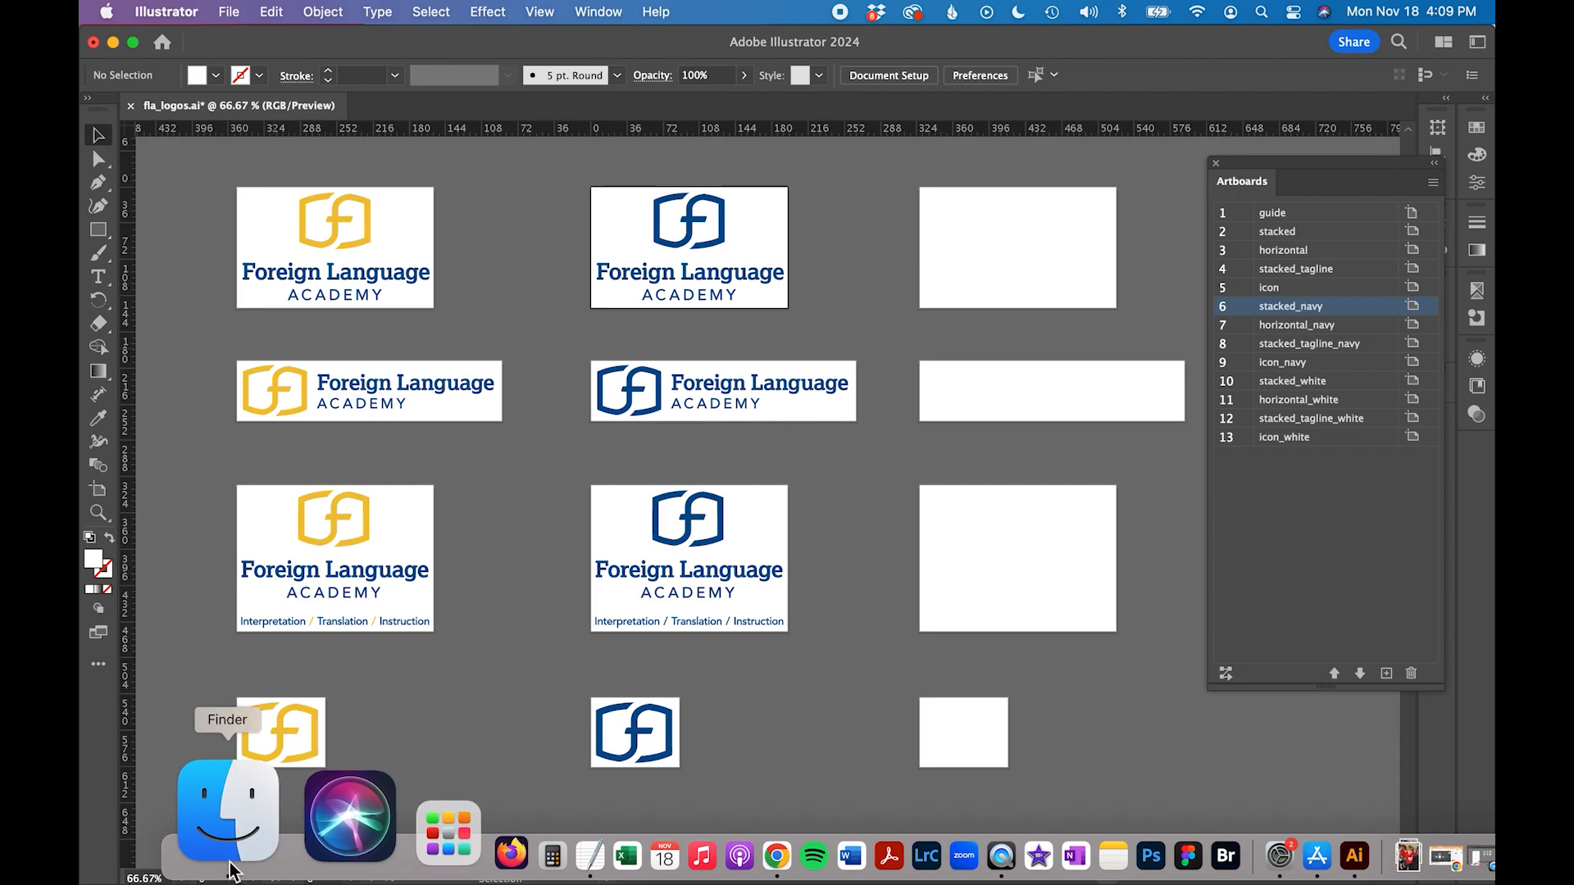
pyautogui.click(228, 869)
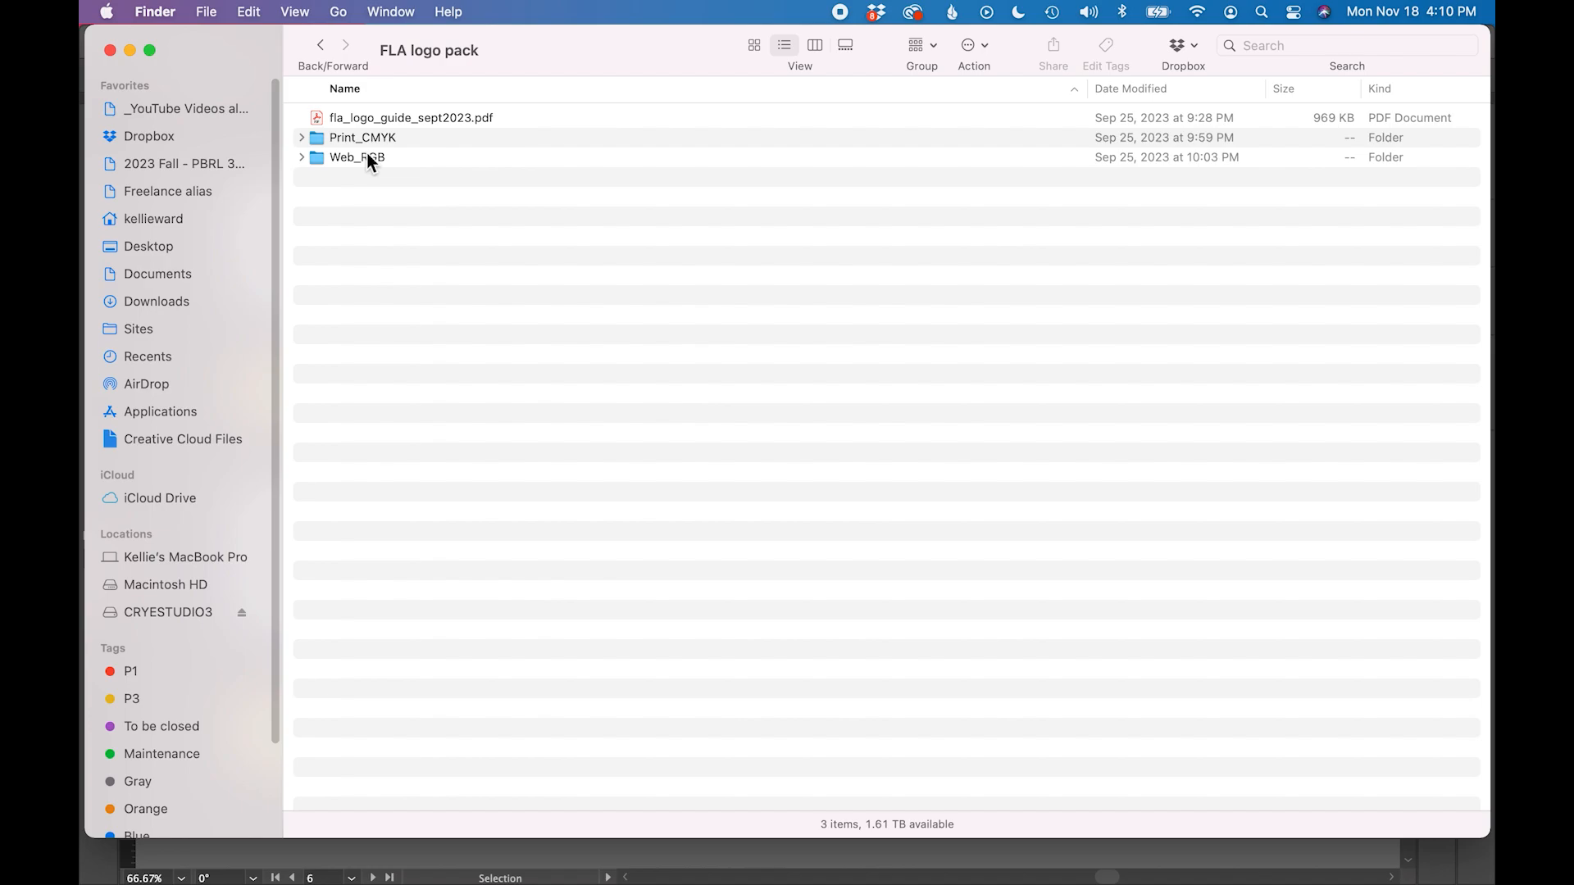
pyautogui.click(382, 116)
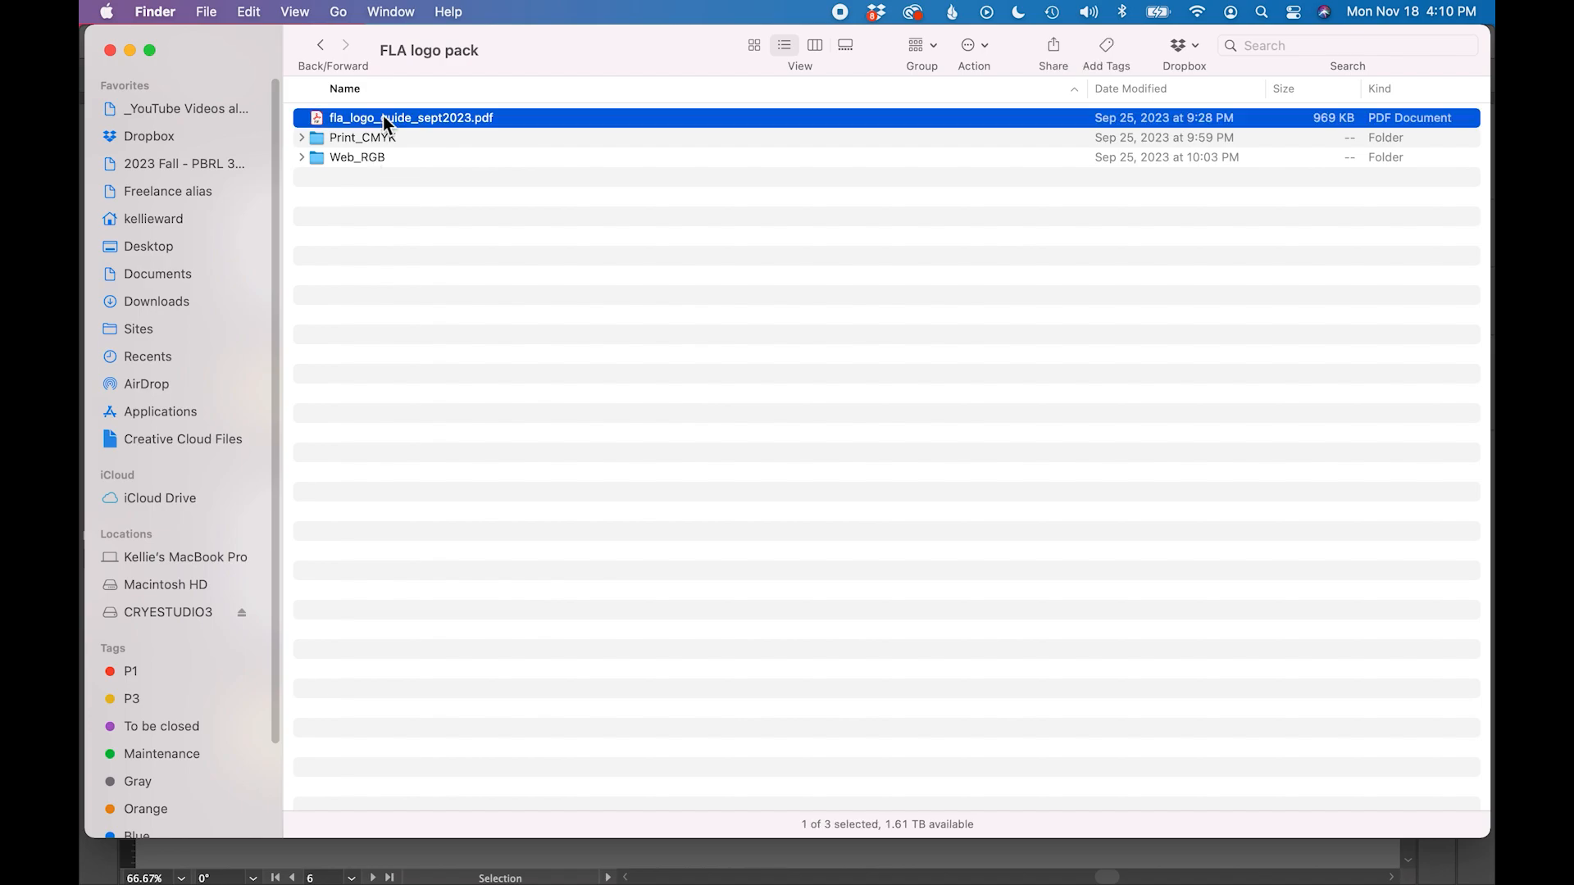
pyautogui.press('space')
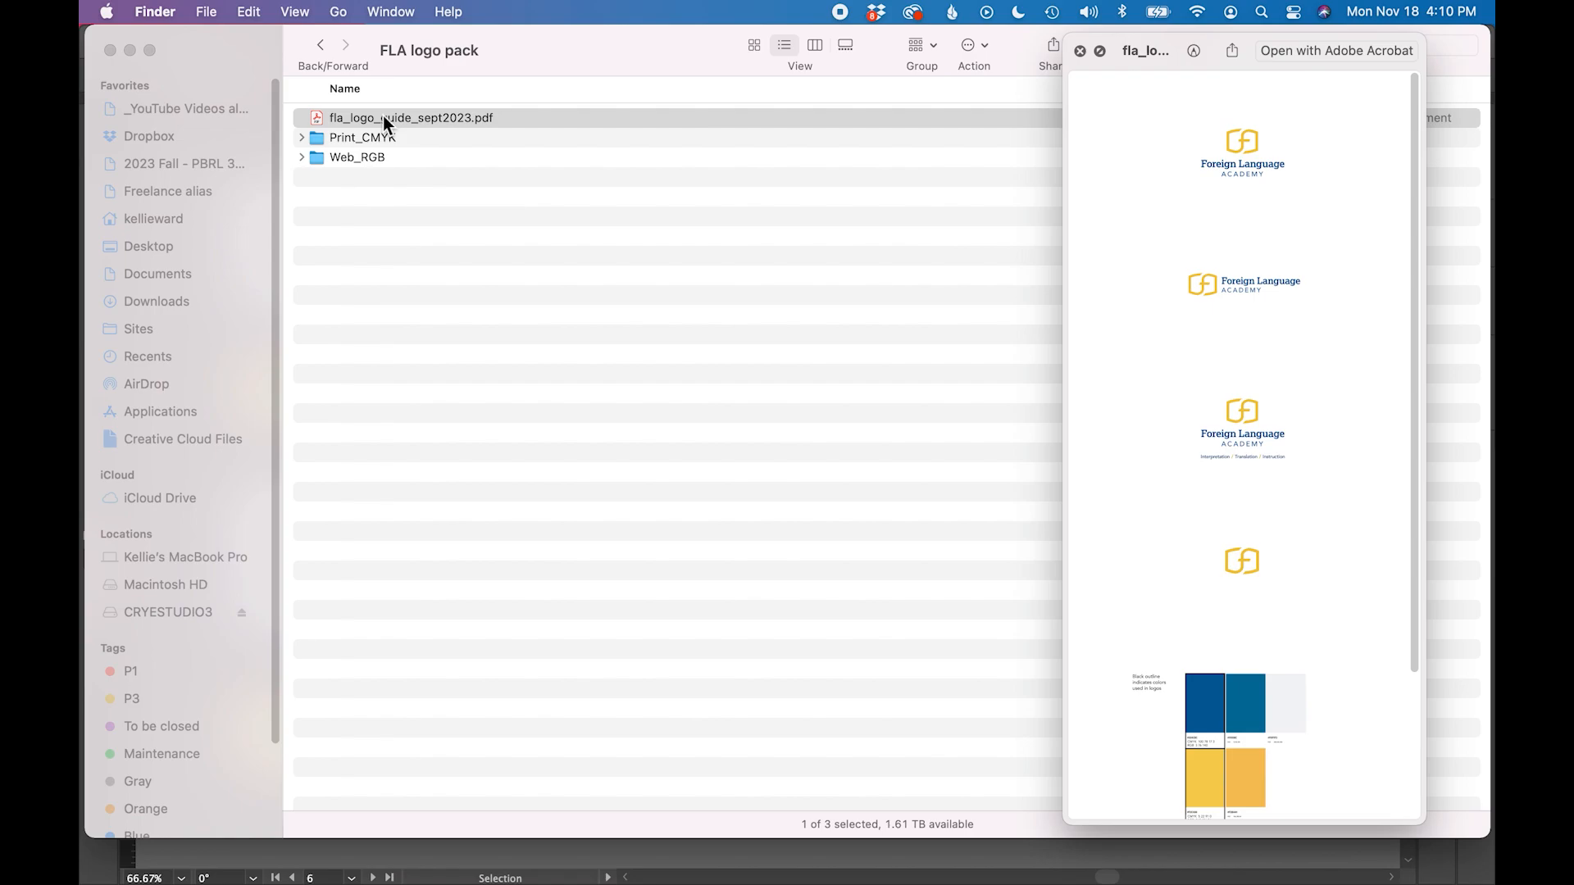
pyautogui.scroll(-3, 1215, 421)
pyautogui.scroll(5, 1215, 419)
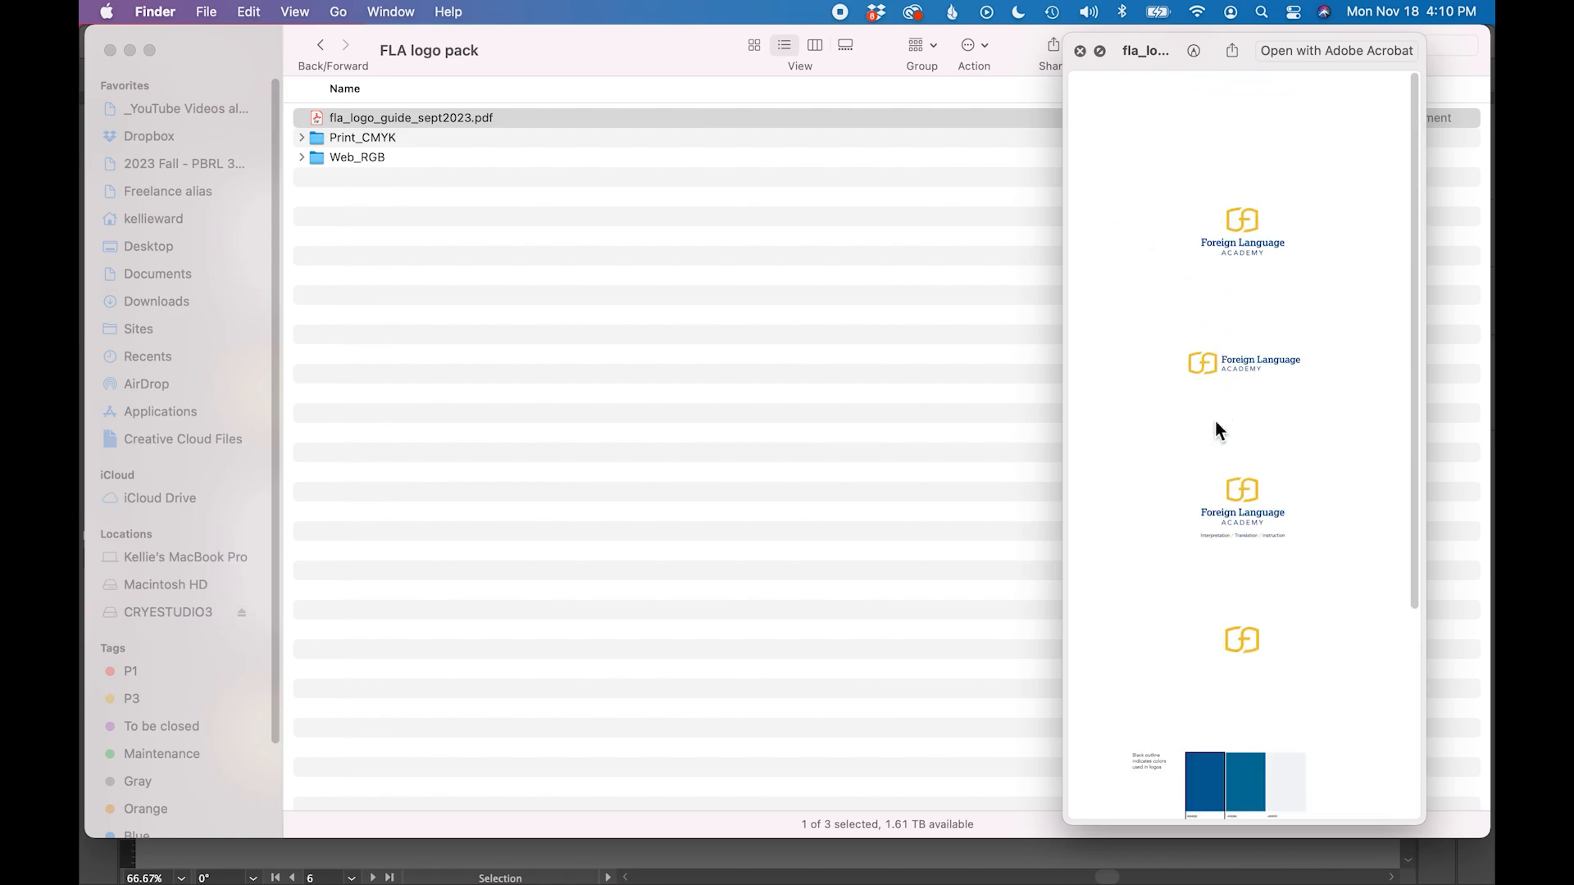
pyautogui.scroll(-2, 1215, 420)
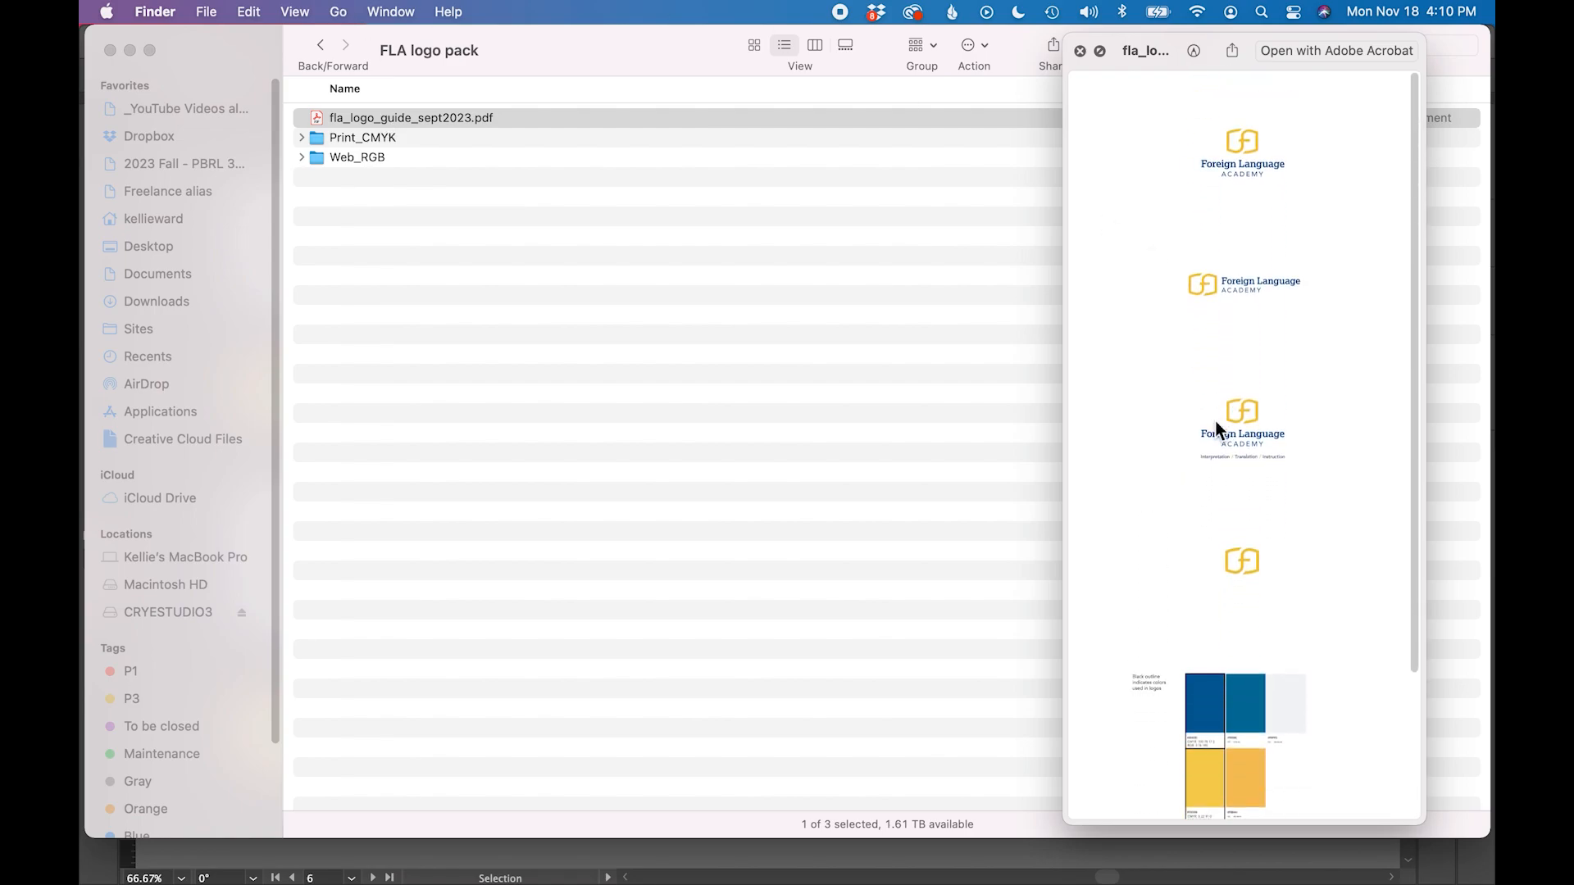
pyautogui.scroll(-3, 1215, 421)
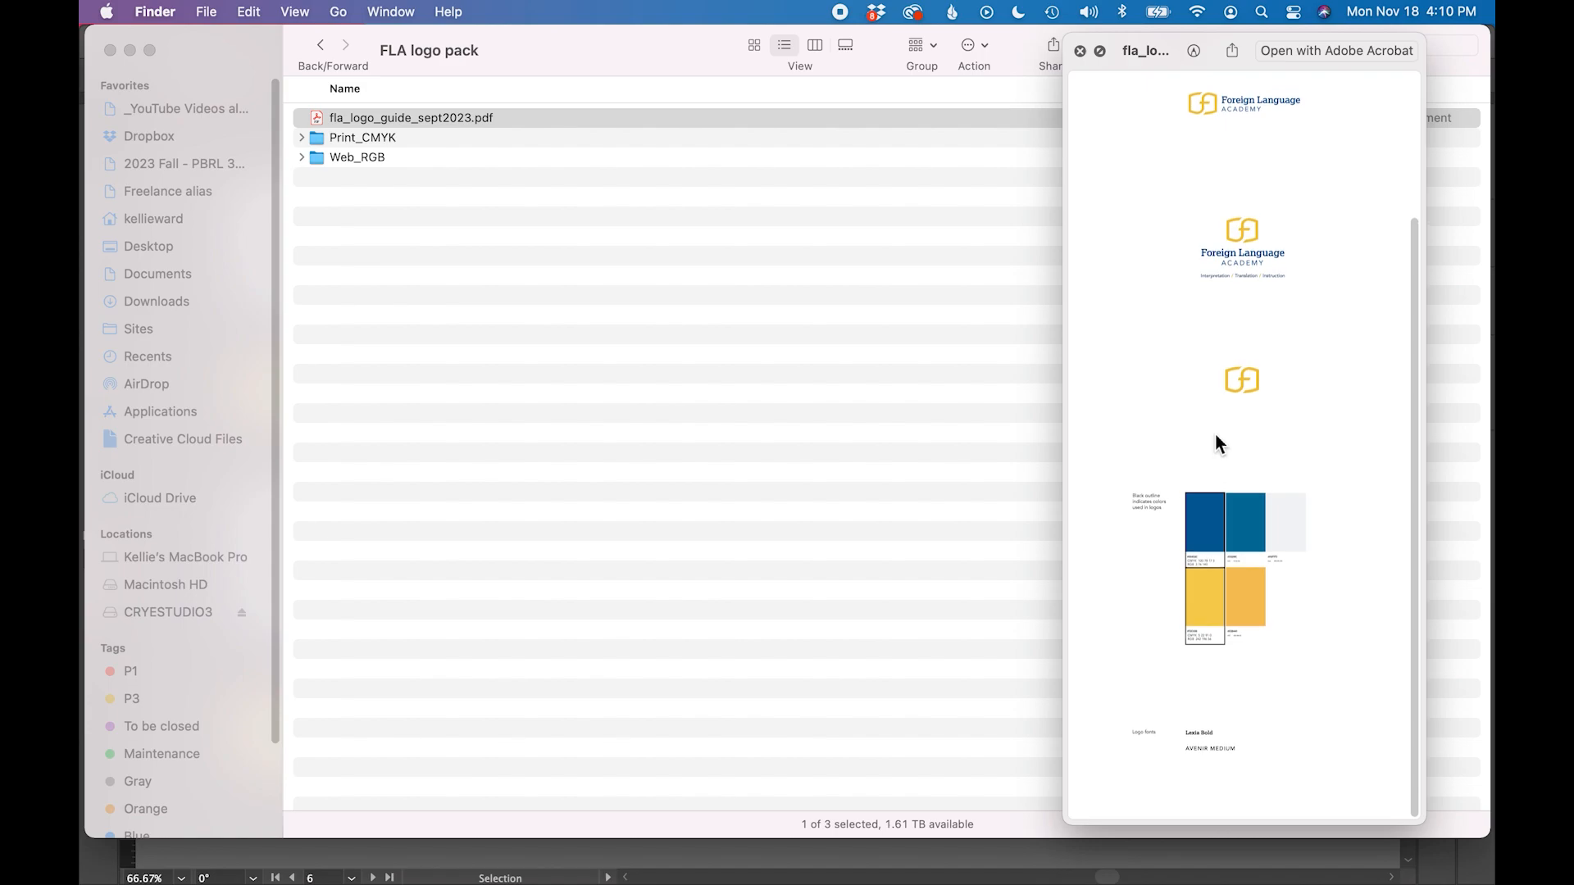
pyautogui.click(1080, 51)
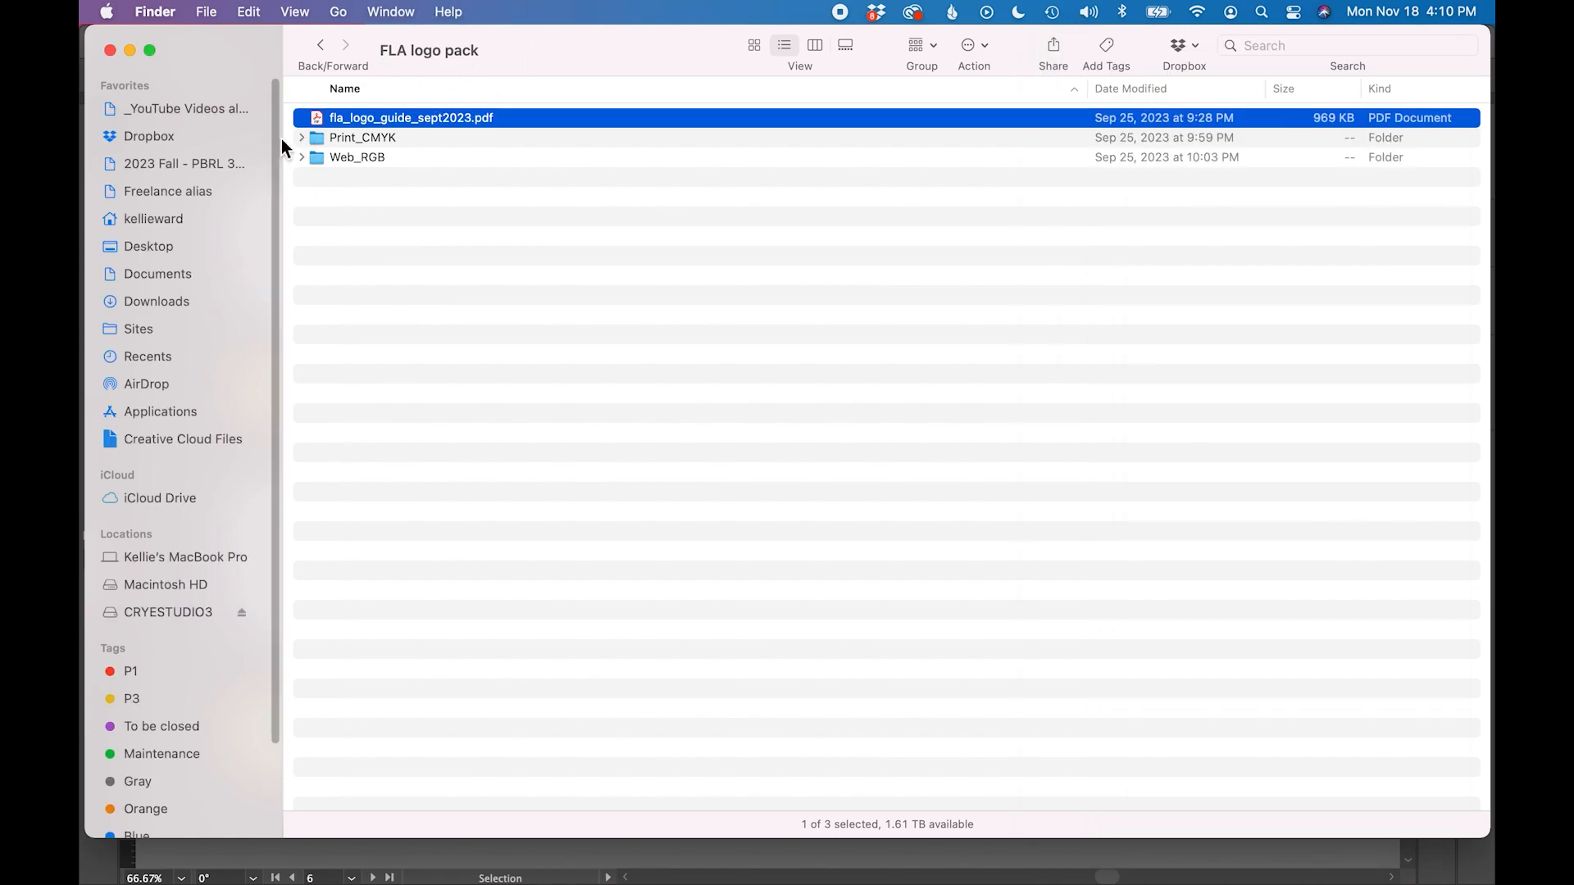
# - Look at the subfolders of Print_CMYK and Web_RGB in turn, collapsing each folder again
pyautogui.click(303, 137)
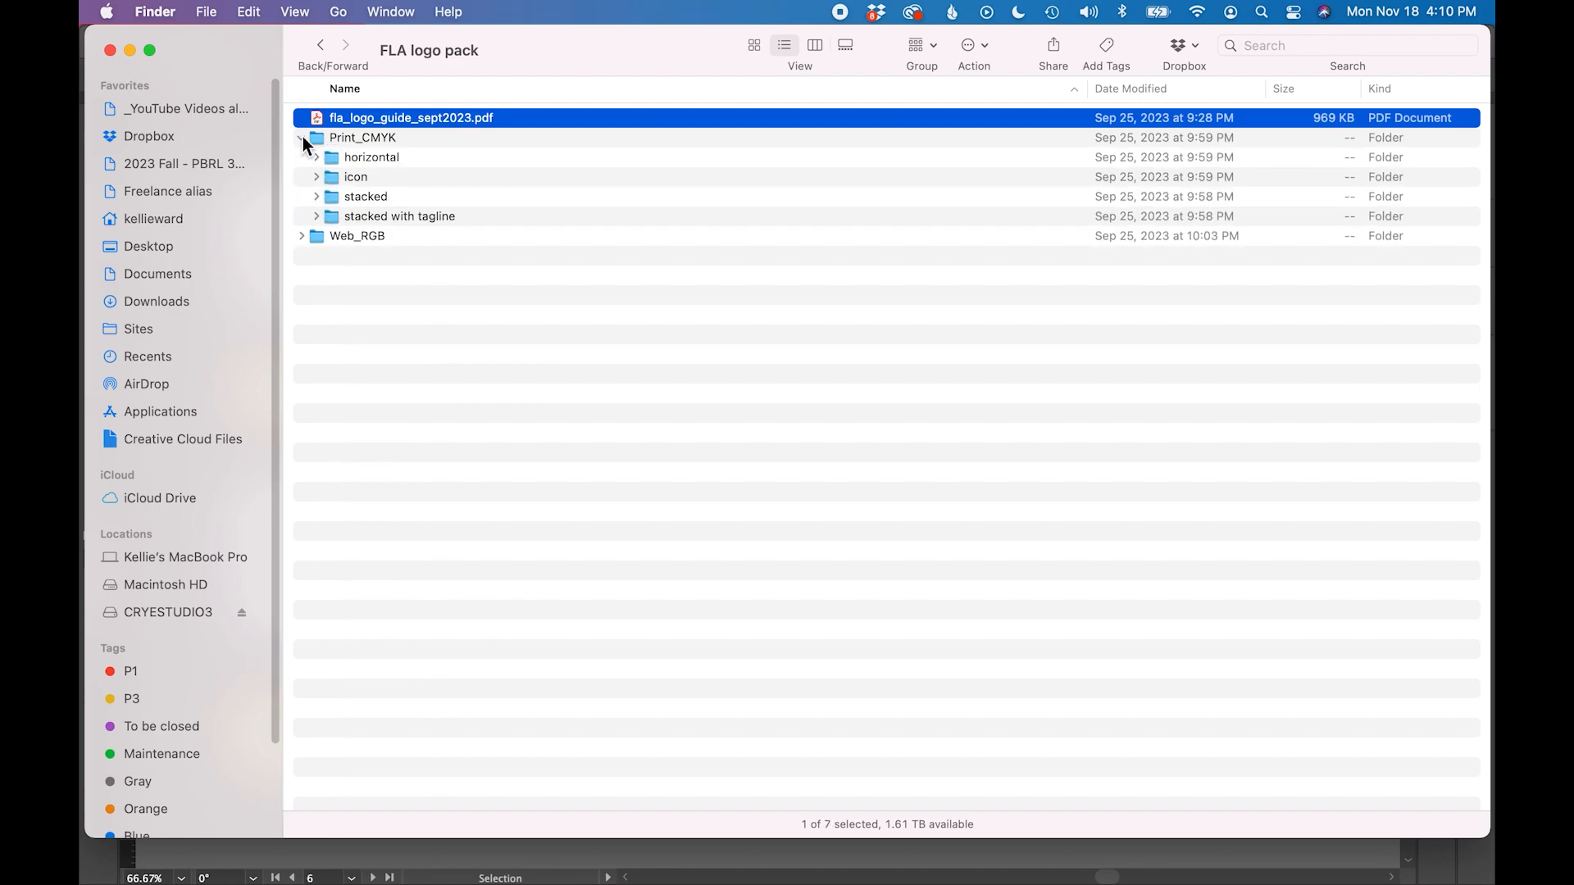
pyautogui.click(302, 137)
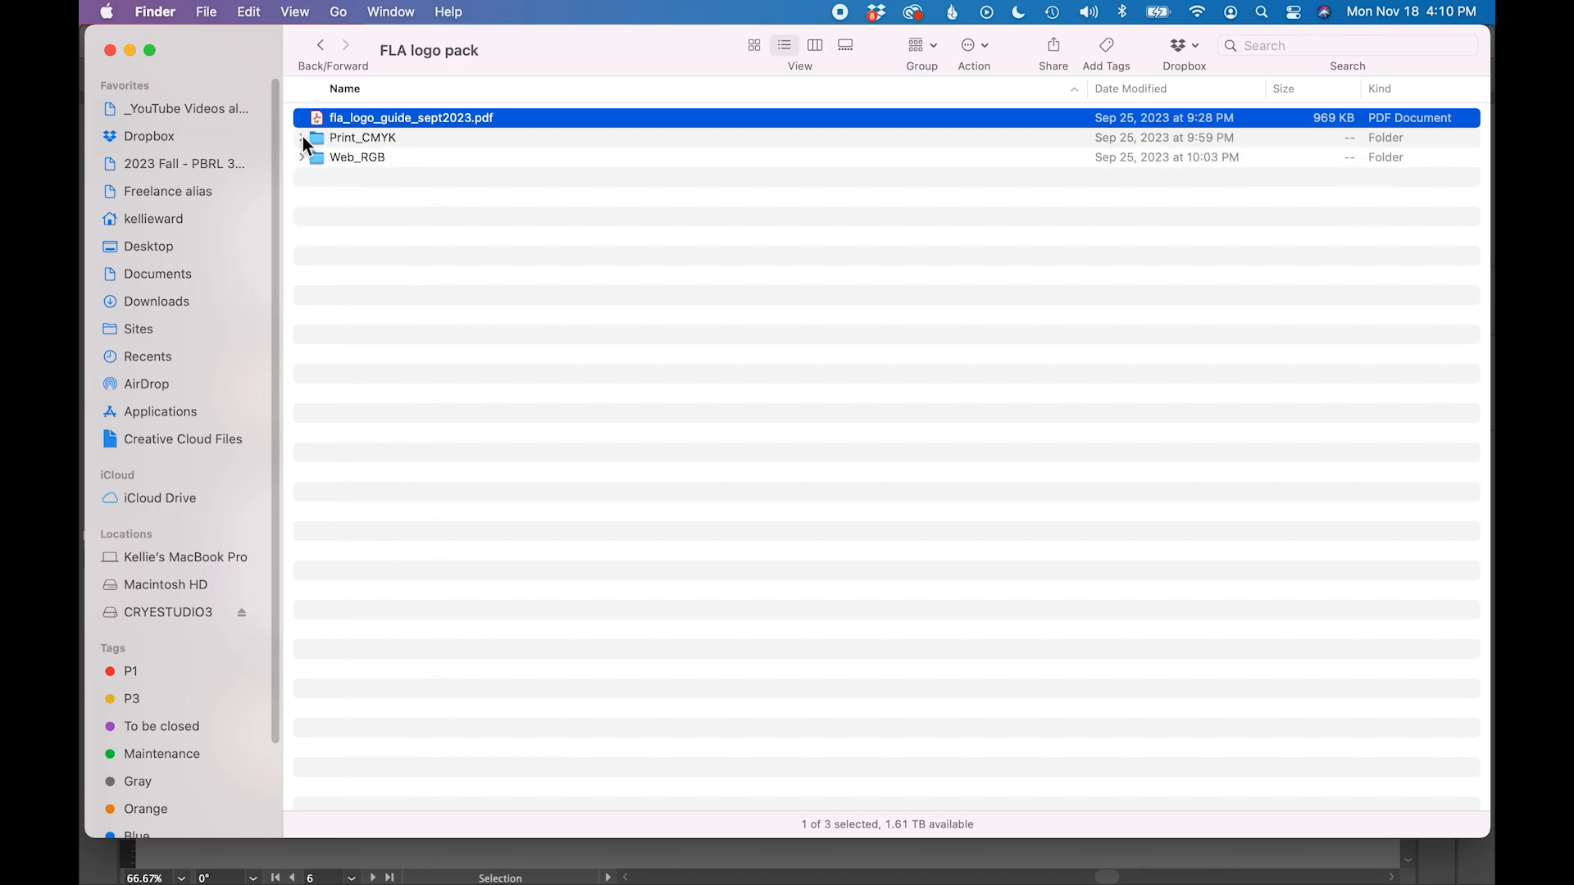
pyautogui.click(300, 157)
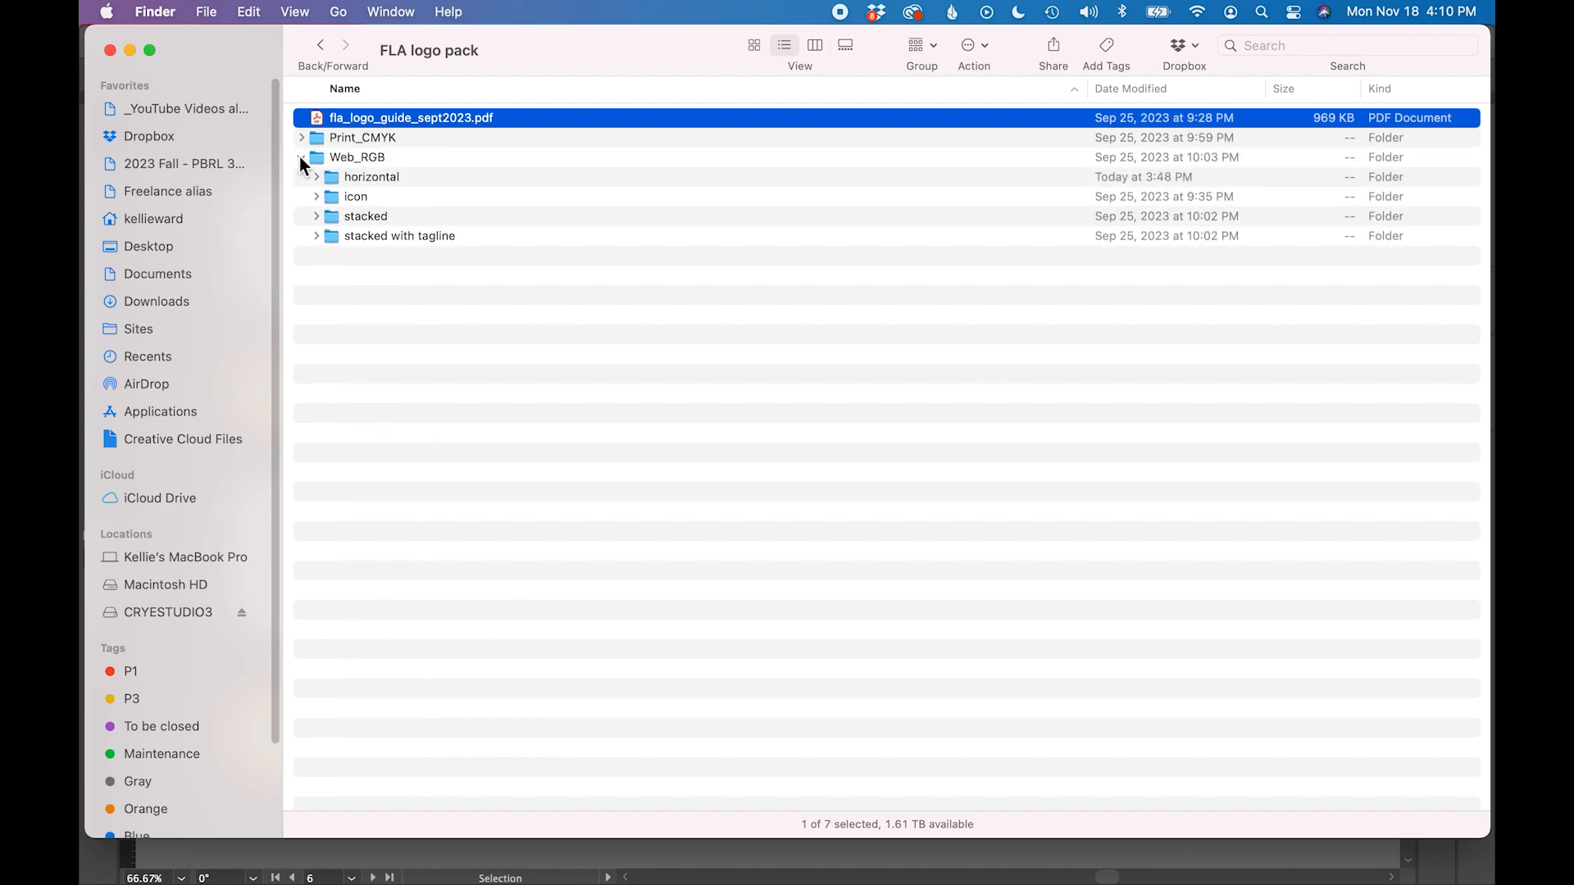
pyautogui.click(300, 157)
# - Expand the Print_CMYK folder and go through its horizontal, icon, stacked, and stacked with tagline subfolders
pyautogui.click(303, 138)
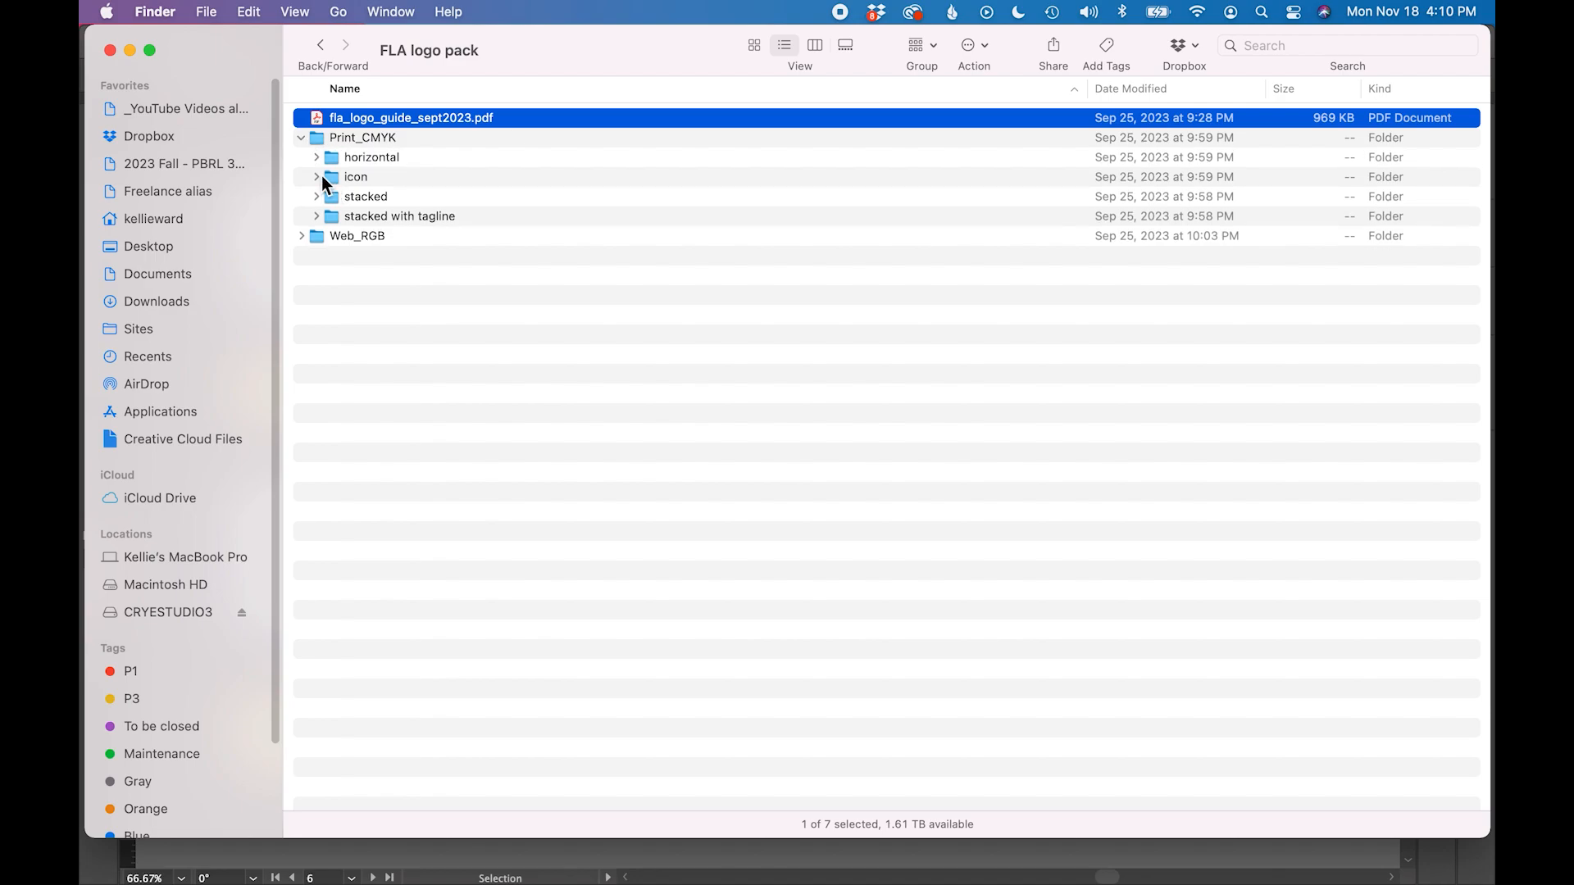
pyautogui.click(316, 156)
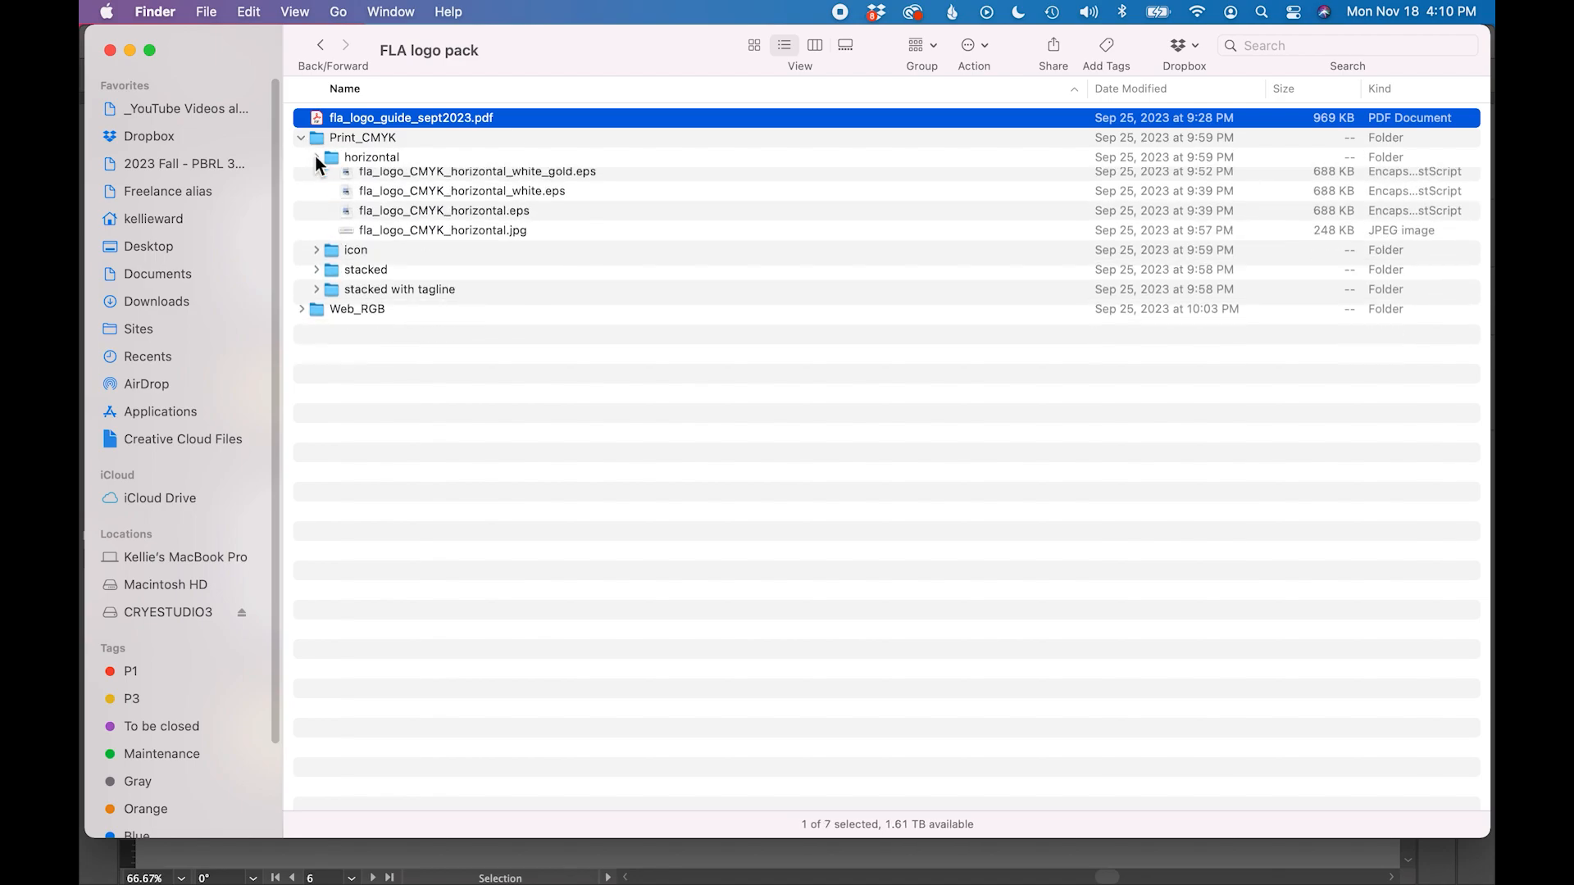
pyautogui.click(317, 157)
pyautogui.click(351, 159)
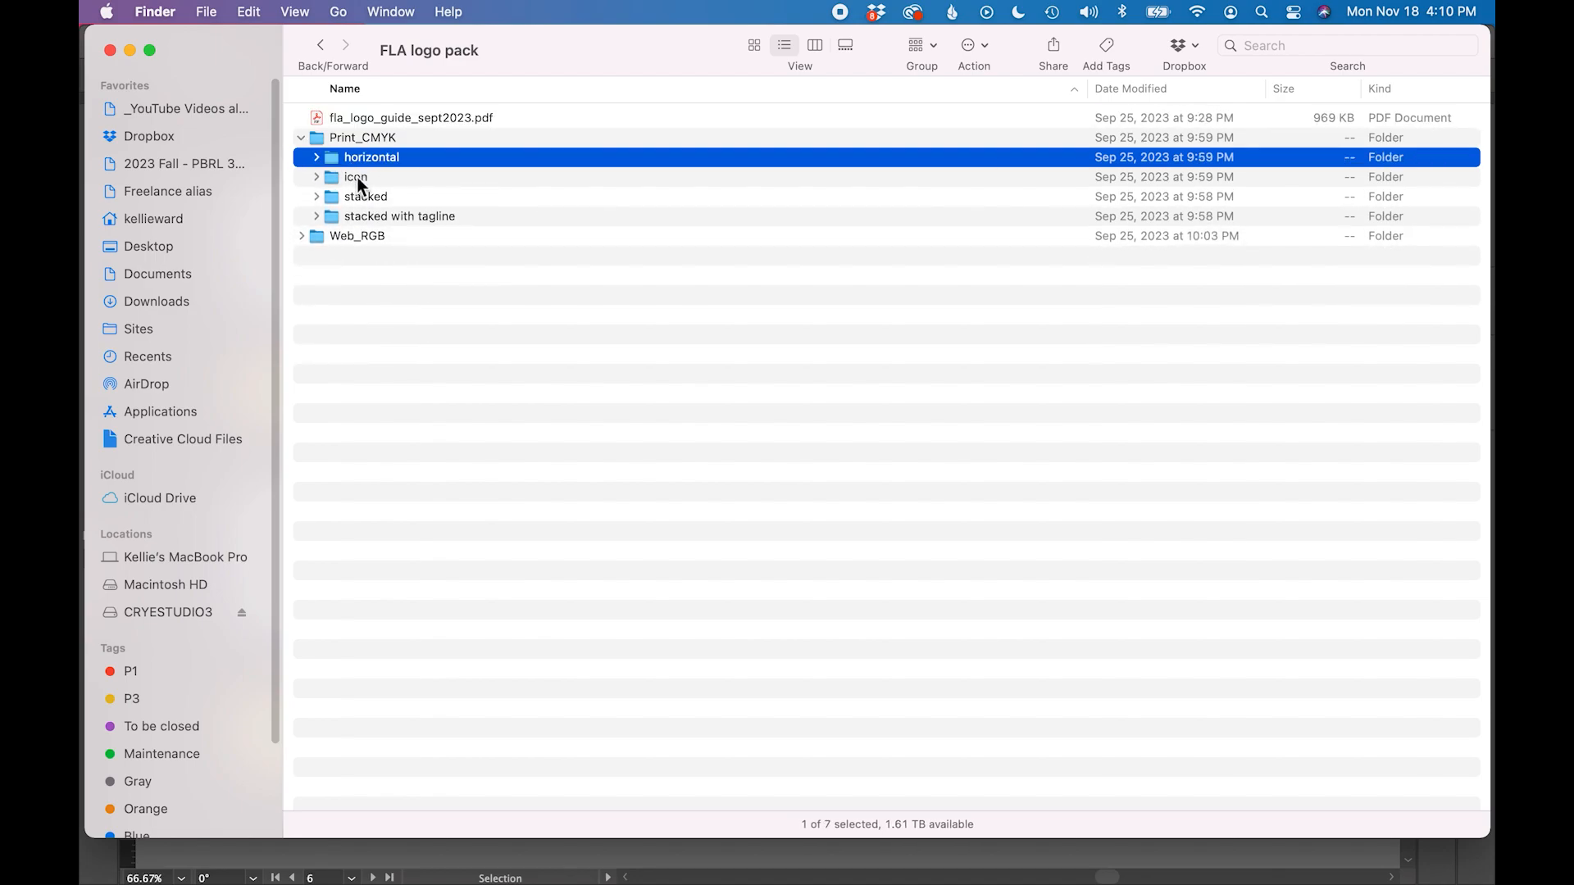
pyautogui.click(357, 177)
pyautogui.click(358, 196)
pyautogui.click(366, 215)
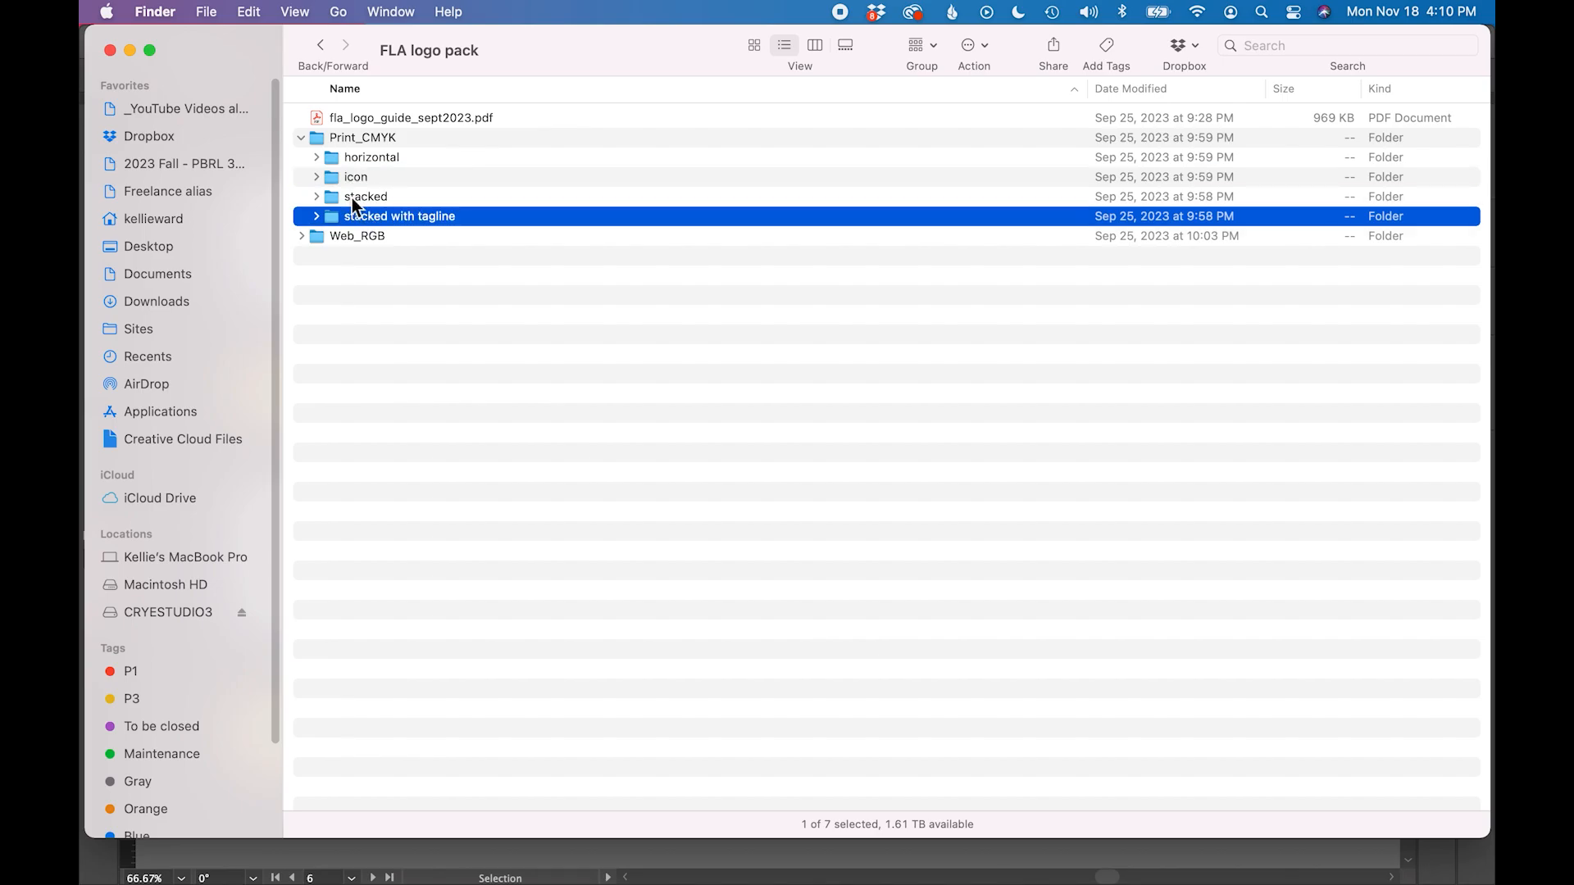
# - Expand the horizontal folder under Print_CMYK and compare the navy logo's EPS and JPG files
pyautogui.click(316, 157)
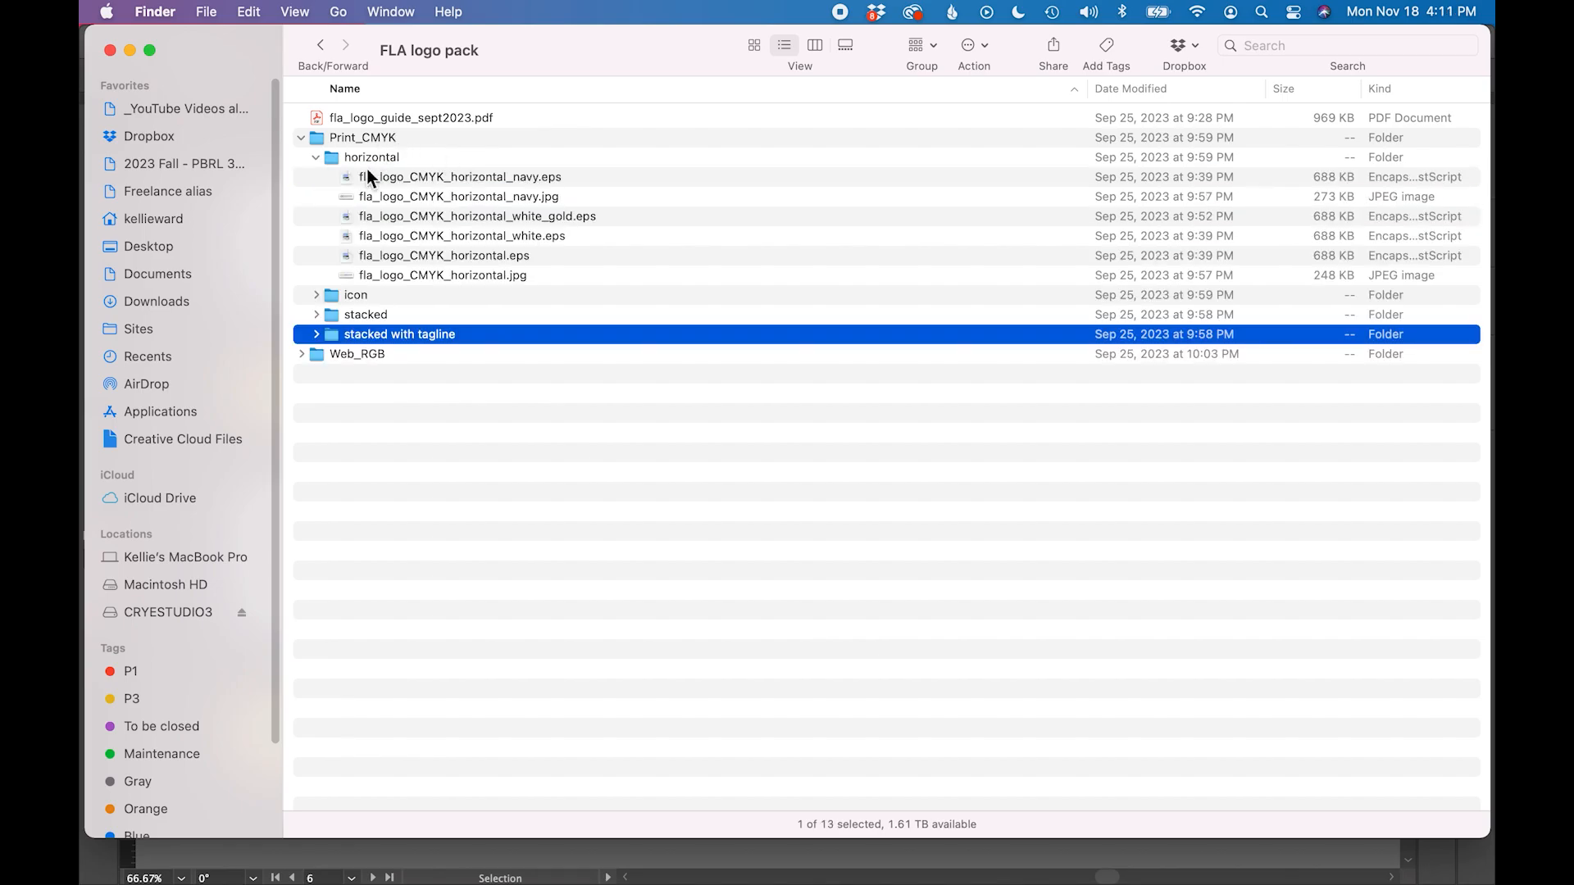
pyautogui.click(412, 179)
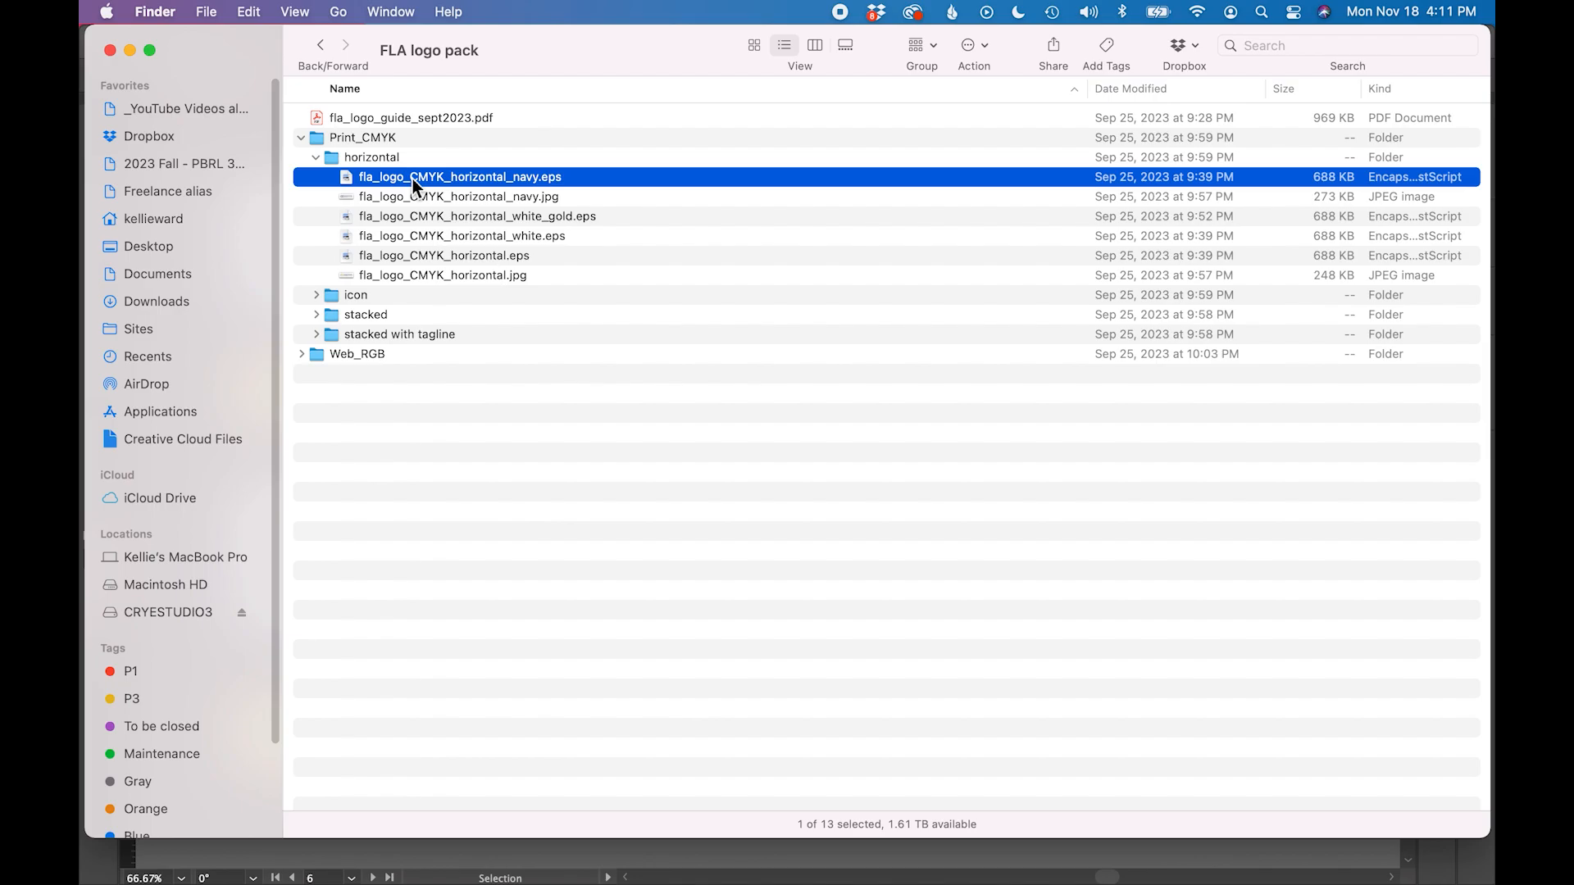
pyautogui.press('Down')
pyautogui.press('Up')
pyautogui.press('Down')
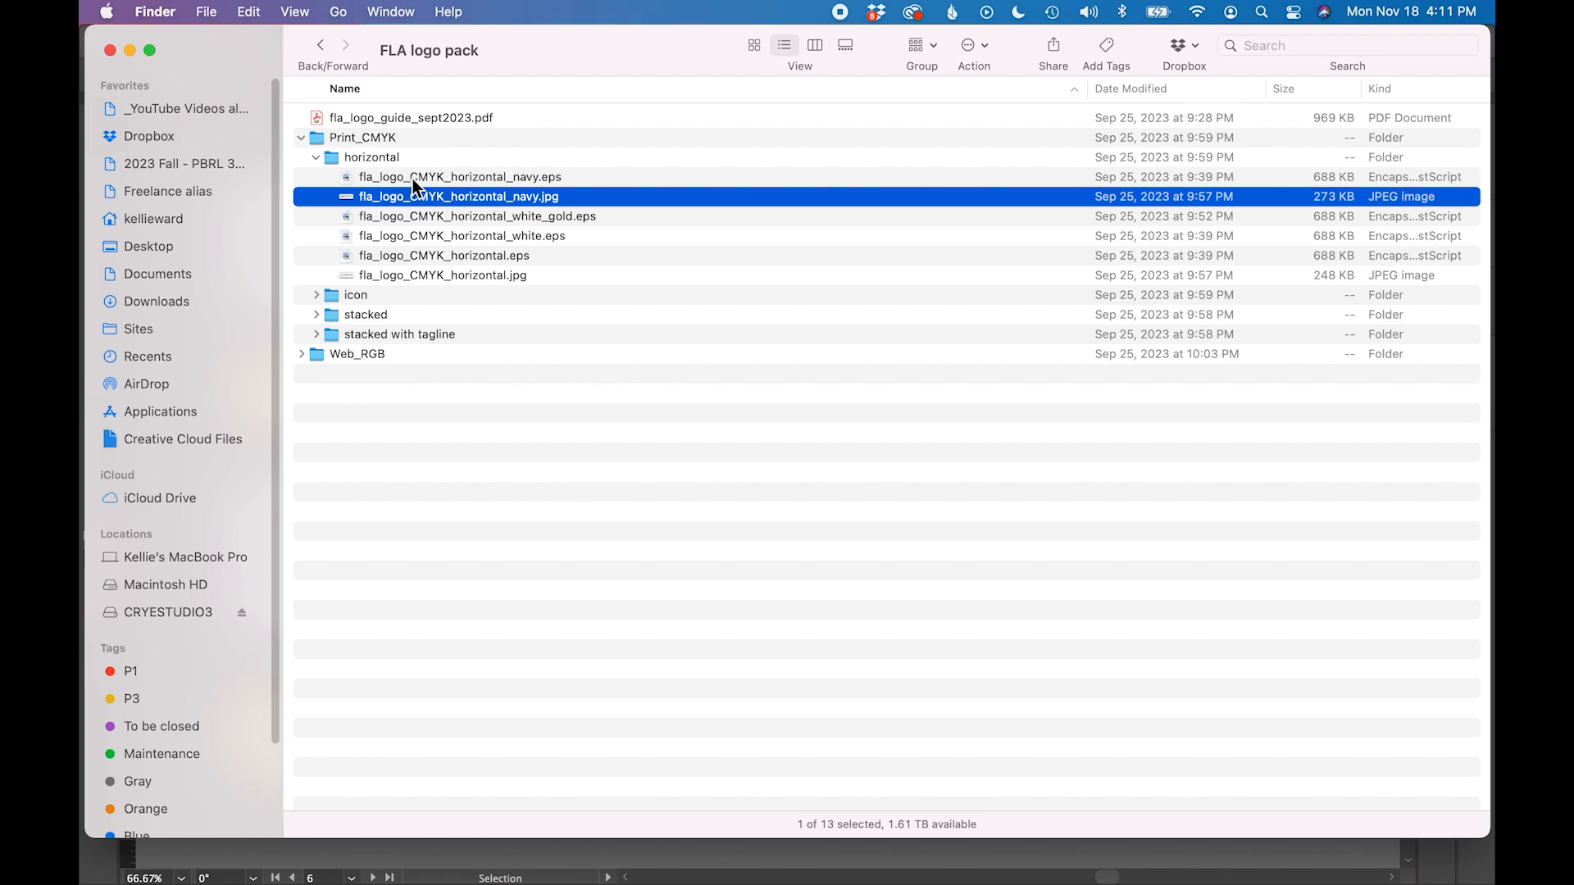
# - Collapse Print_CMYK, expand Web_RGB's horizontal folder, and go through the navy logo's JPG, PNG, and SVG files
pyautogui.click(301, 137)
pyautogui.click(300, 157)
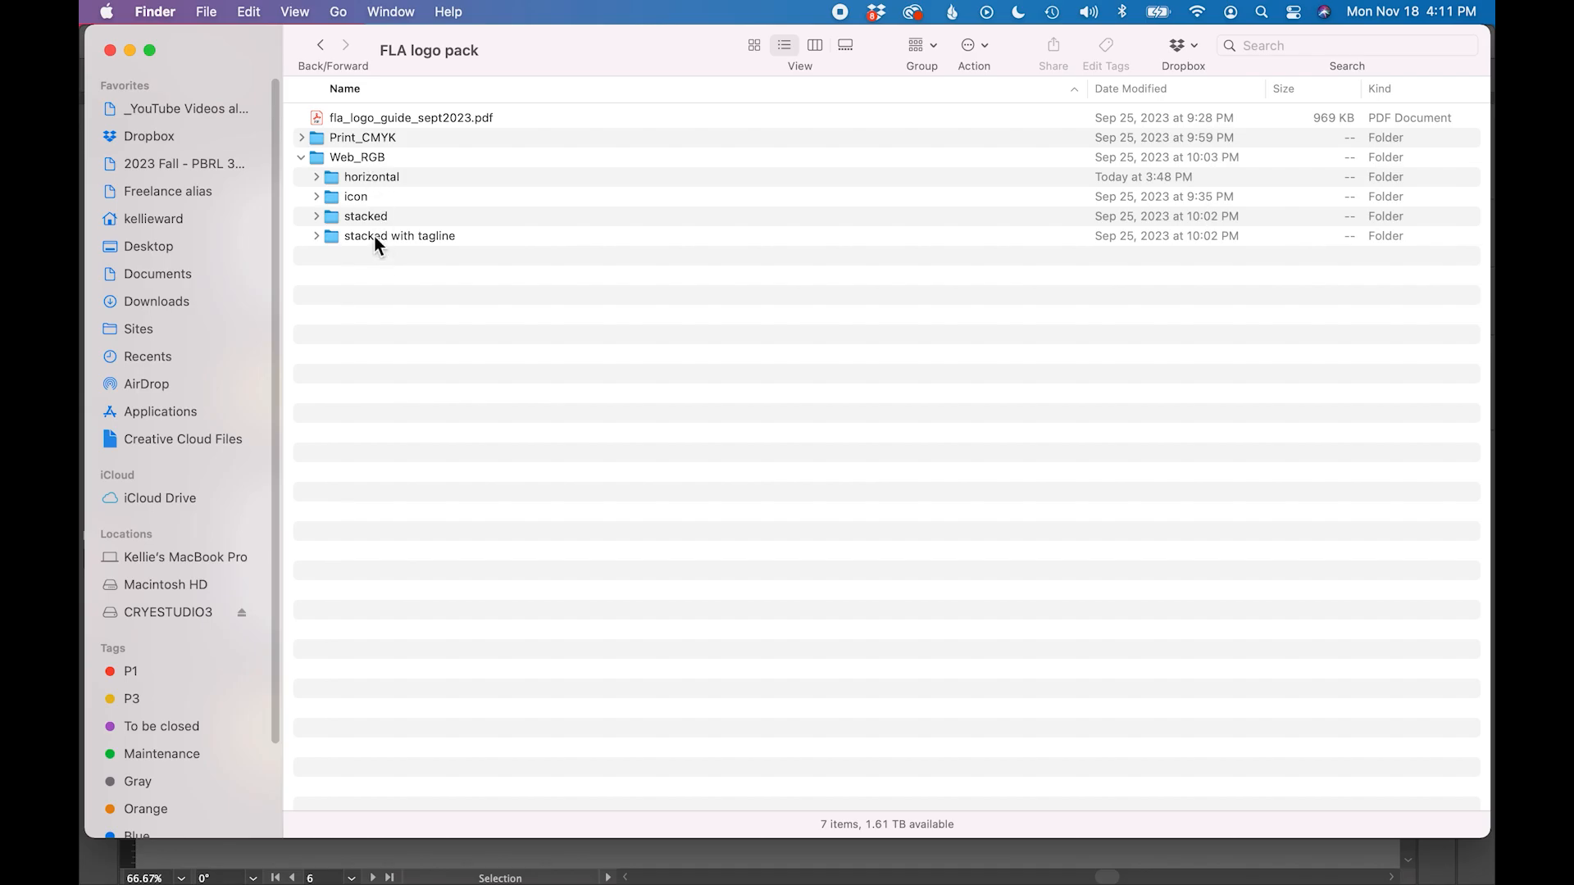
pyautogui.click(317, 177)
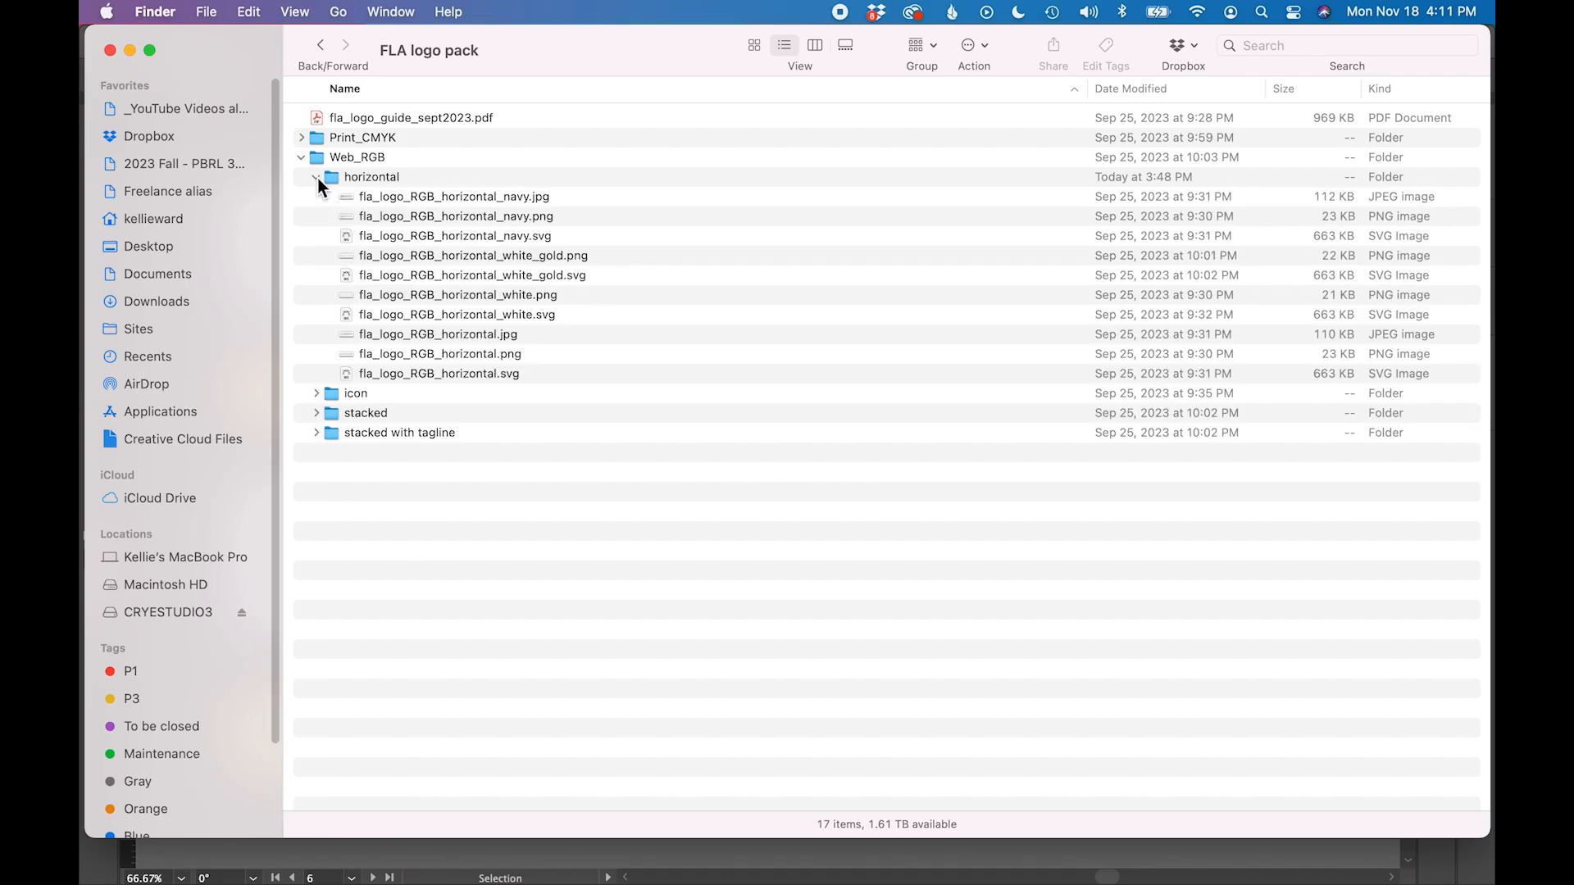
pyautogui.click(455, 199)
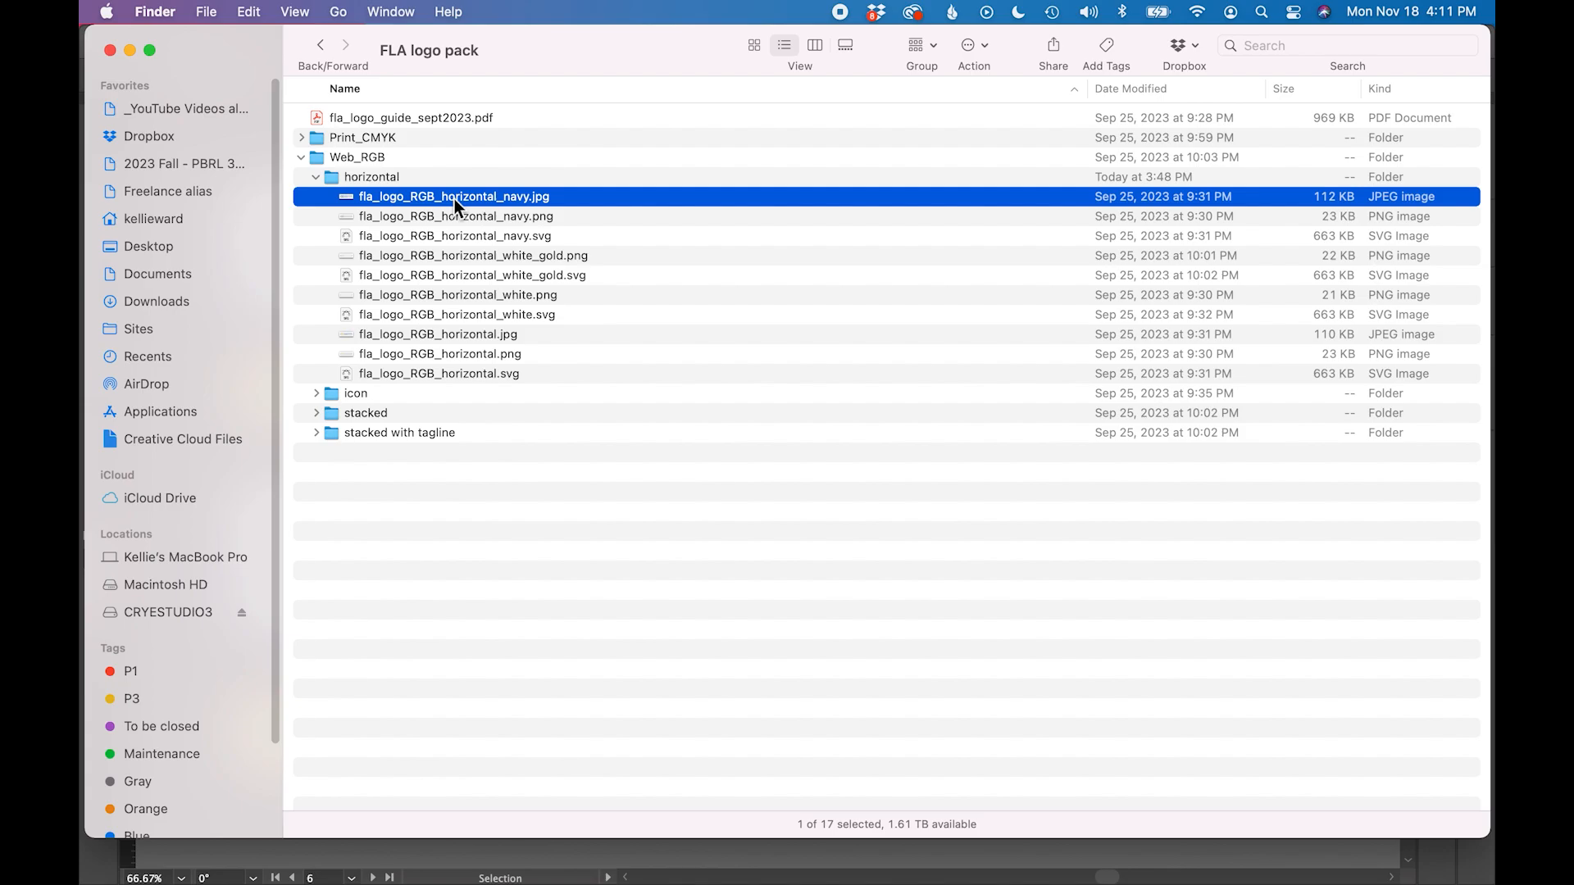
pyautogui.press('Down')
pyautogui.press('Down')
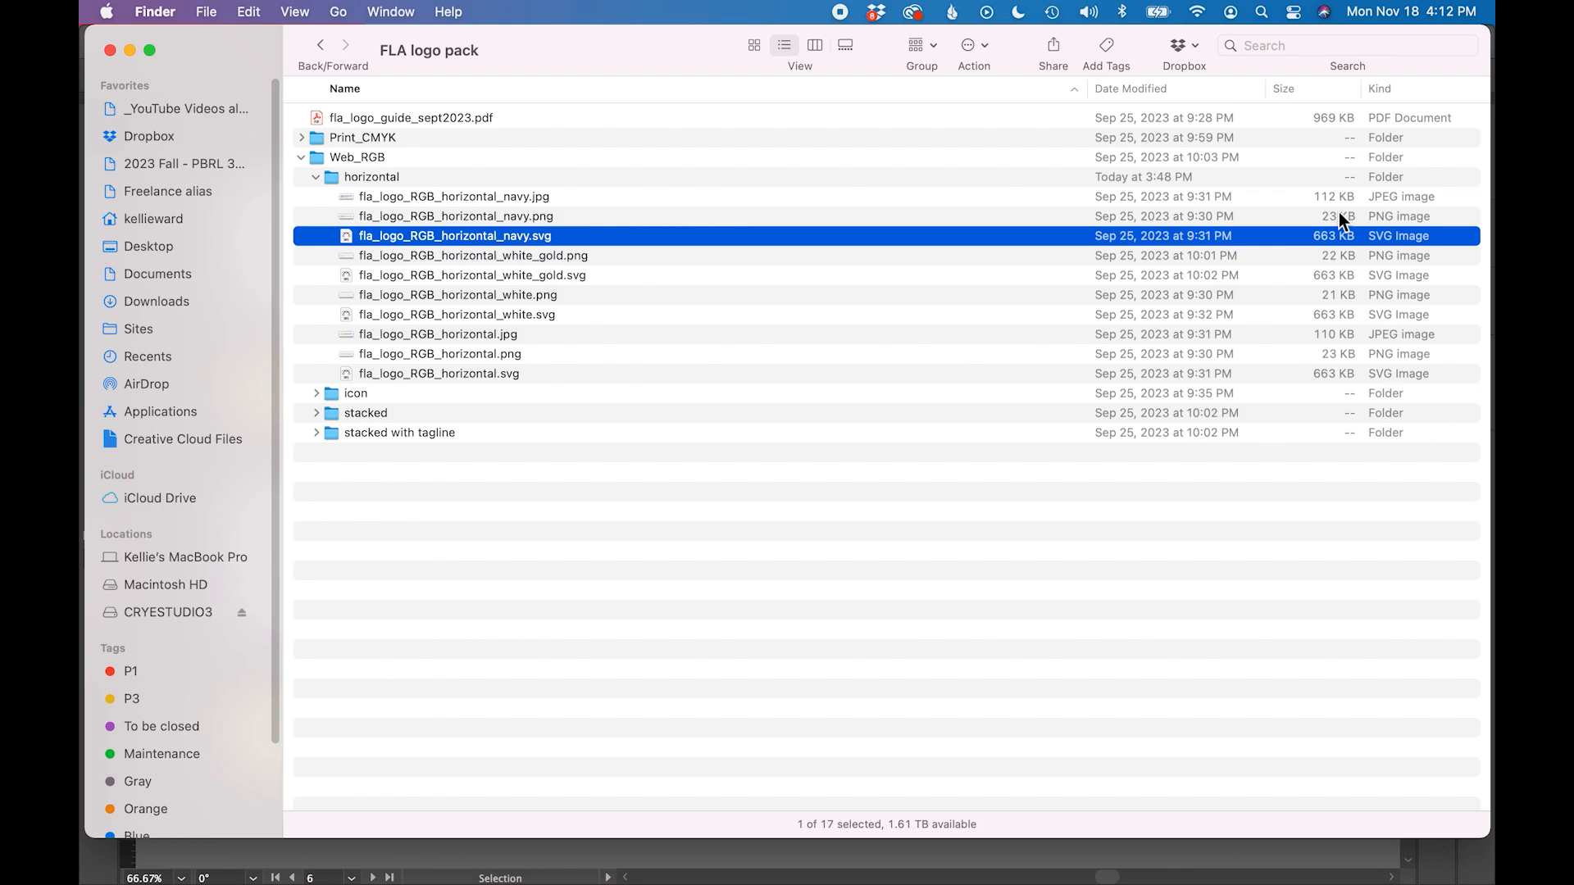
# - Look at the files in Print_CMYK's horizontal folder again, and collapse both the Print_CMYK and Web_RGB folders
pyautogui.click(300, 137)
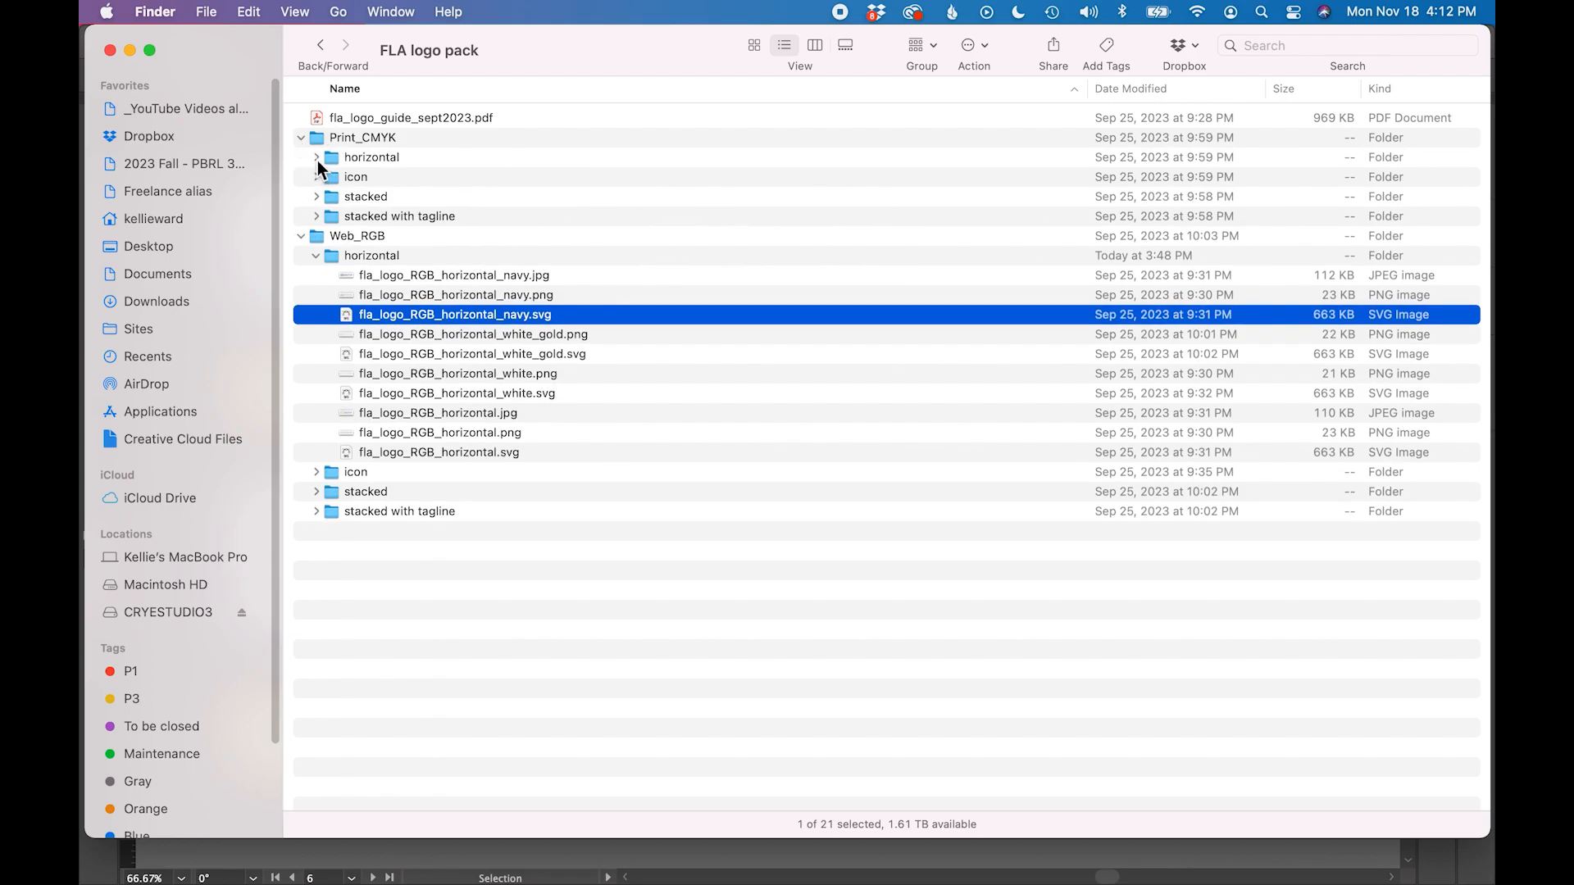
pyautogui.click(316, 158)
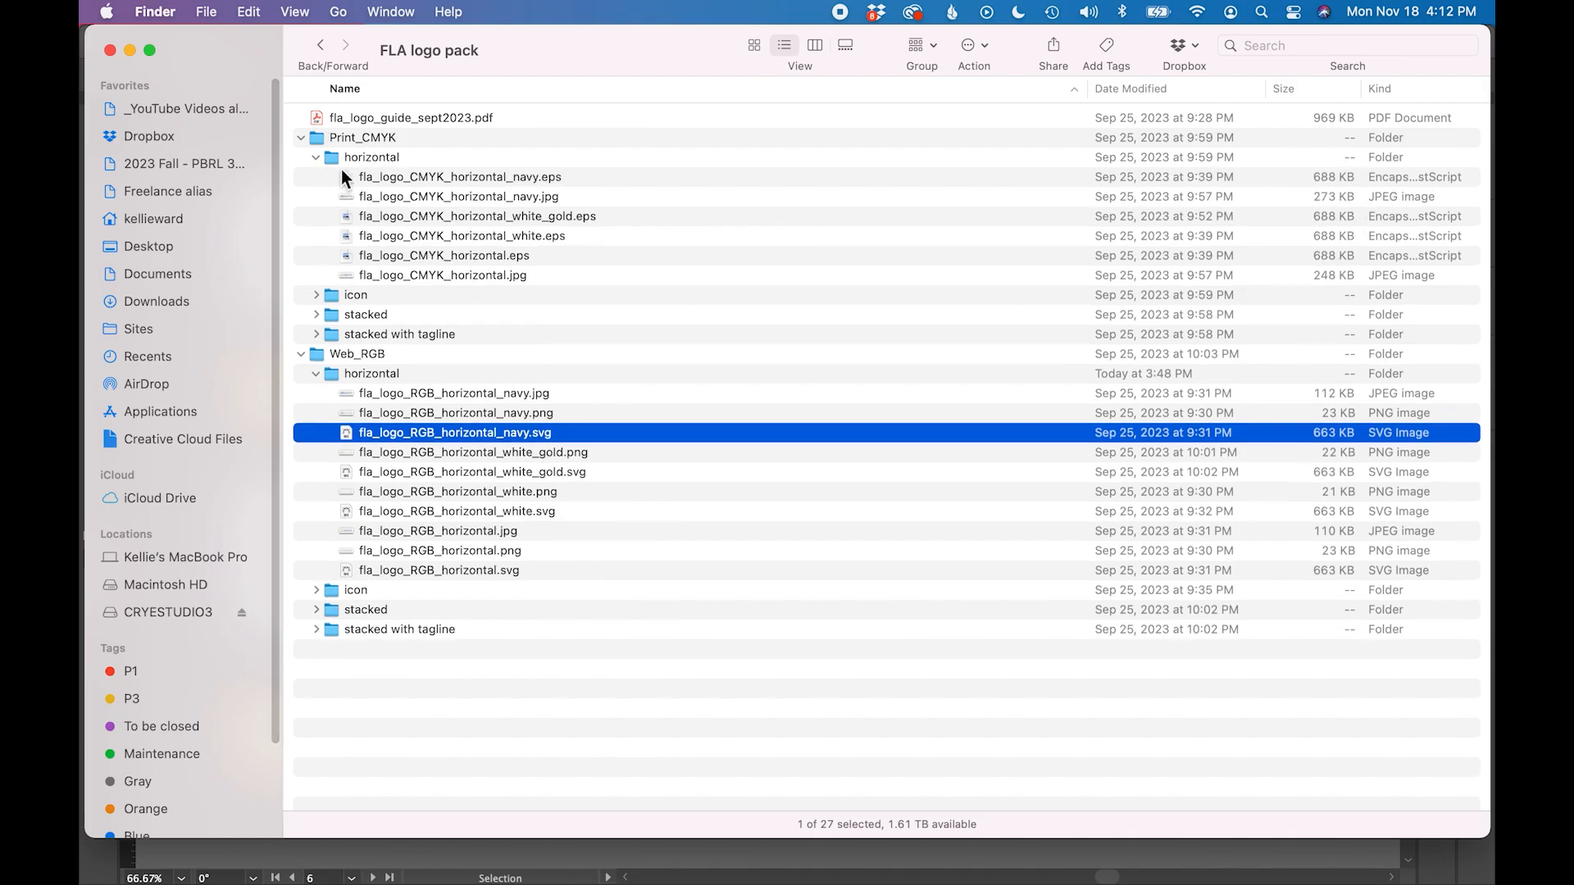
pyautogui.click(315, 157)
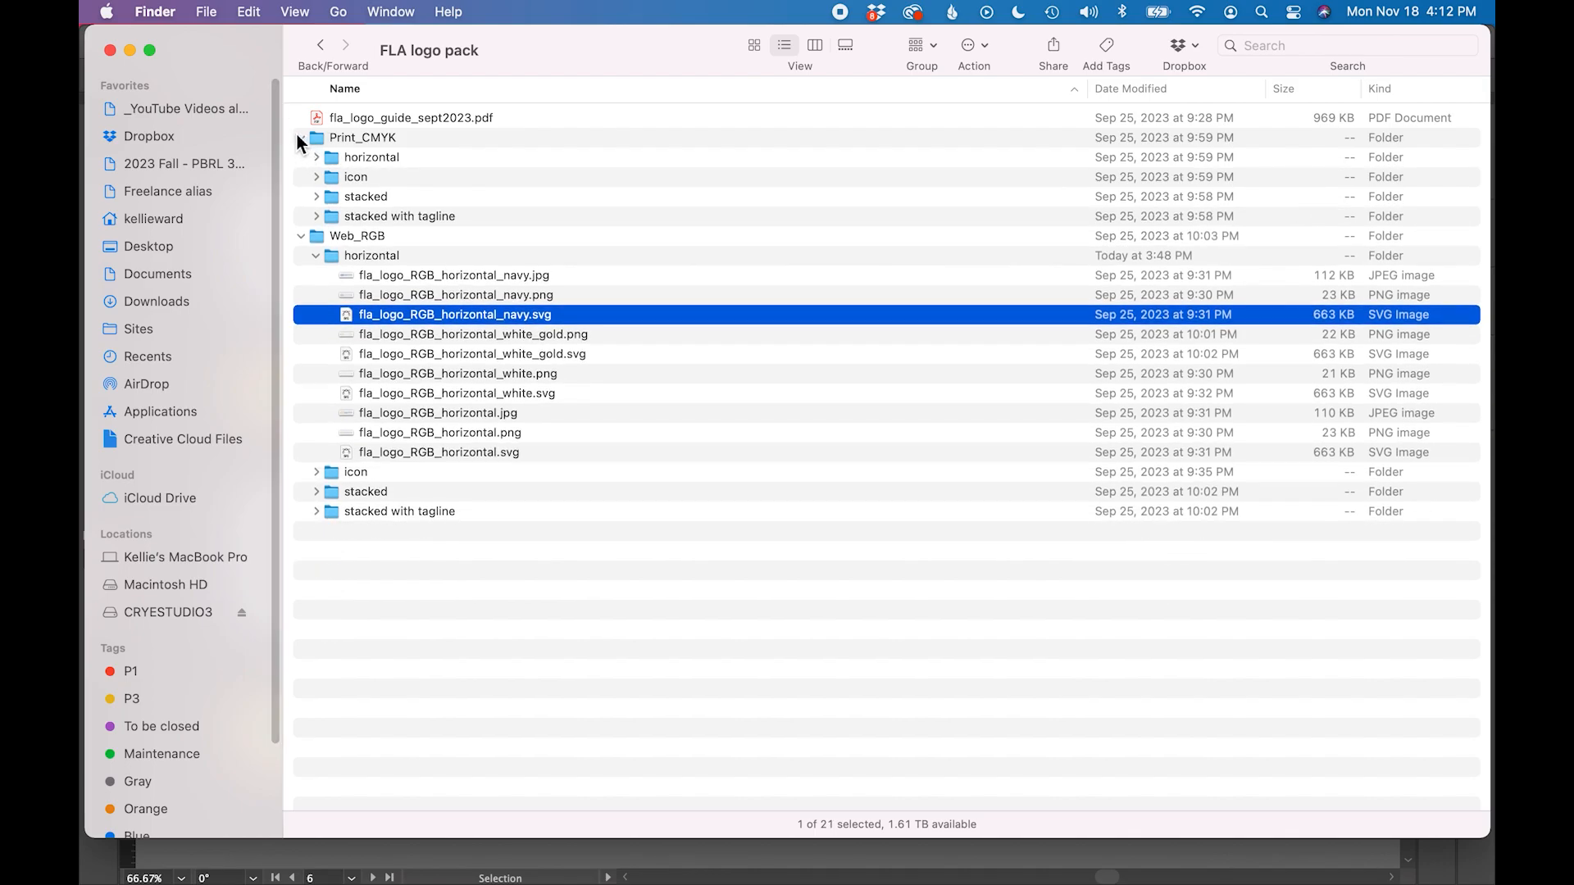
pyautogui.click(297, 134)
pyautogui.click(298, 137)
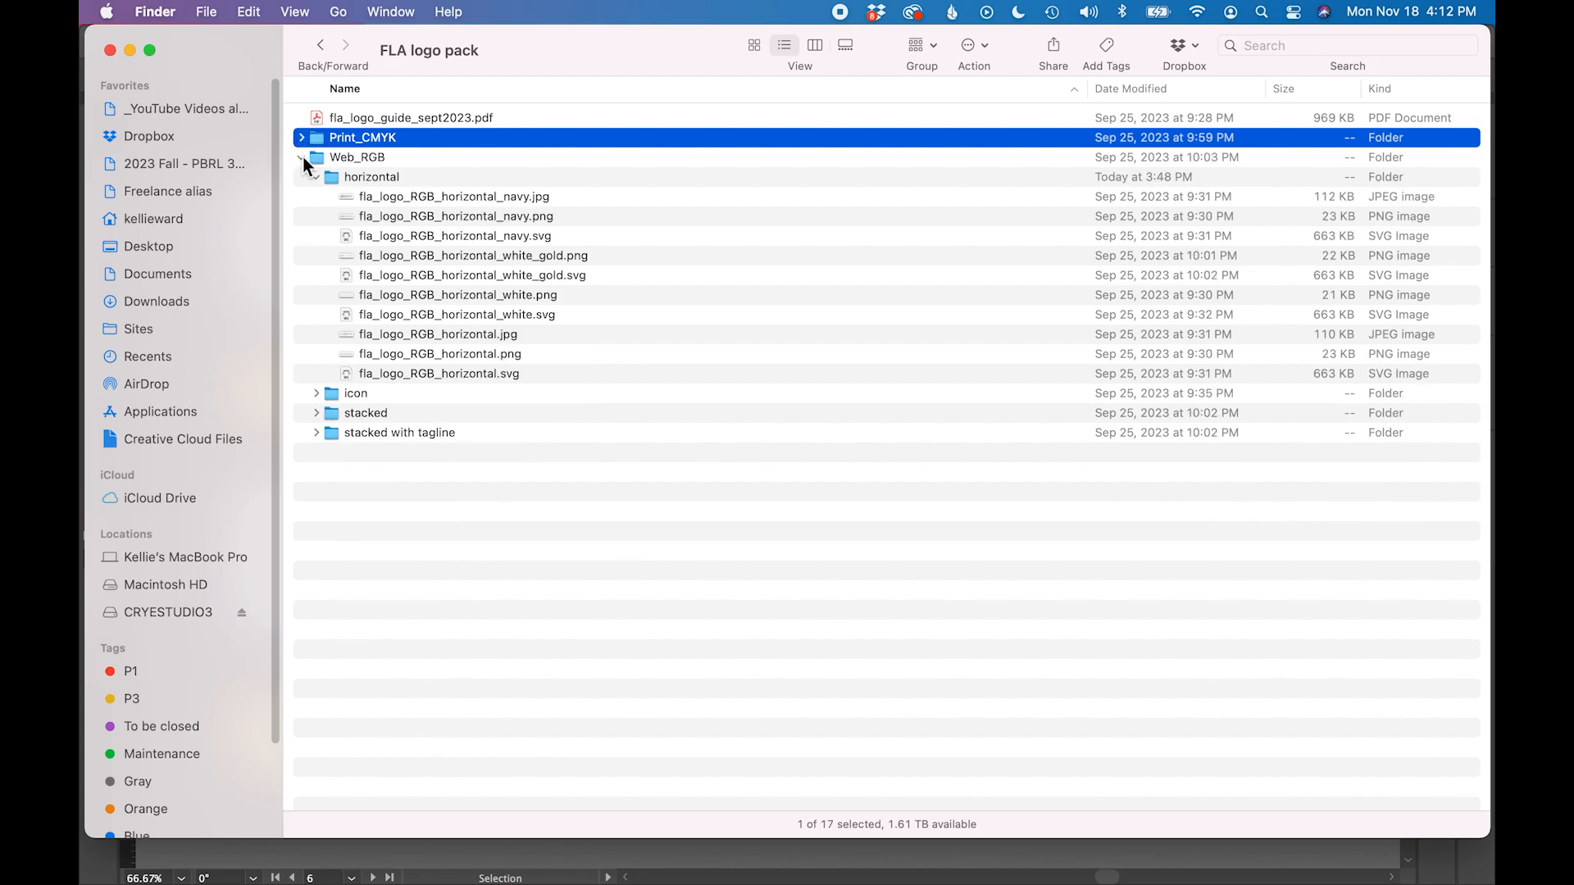
pyautogui.click(301, 157)
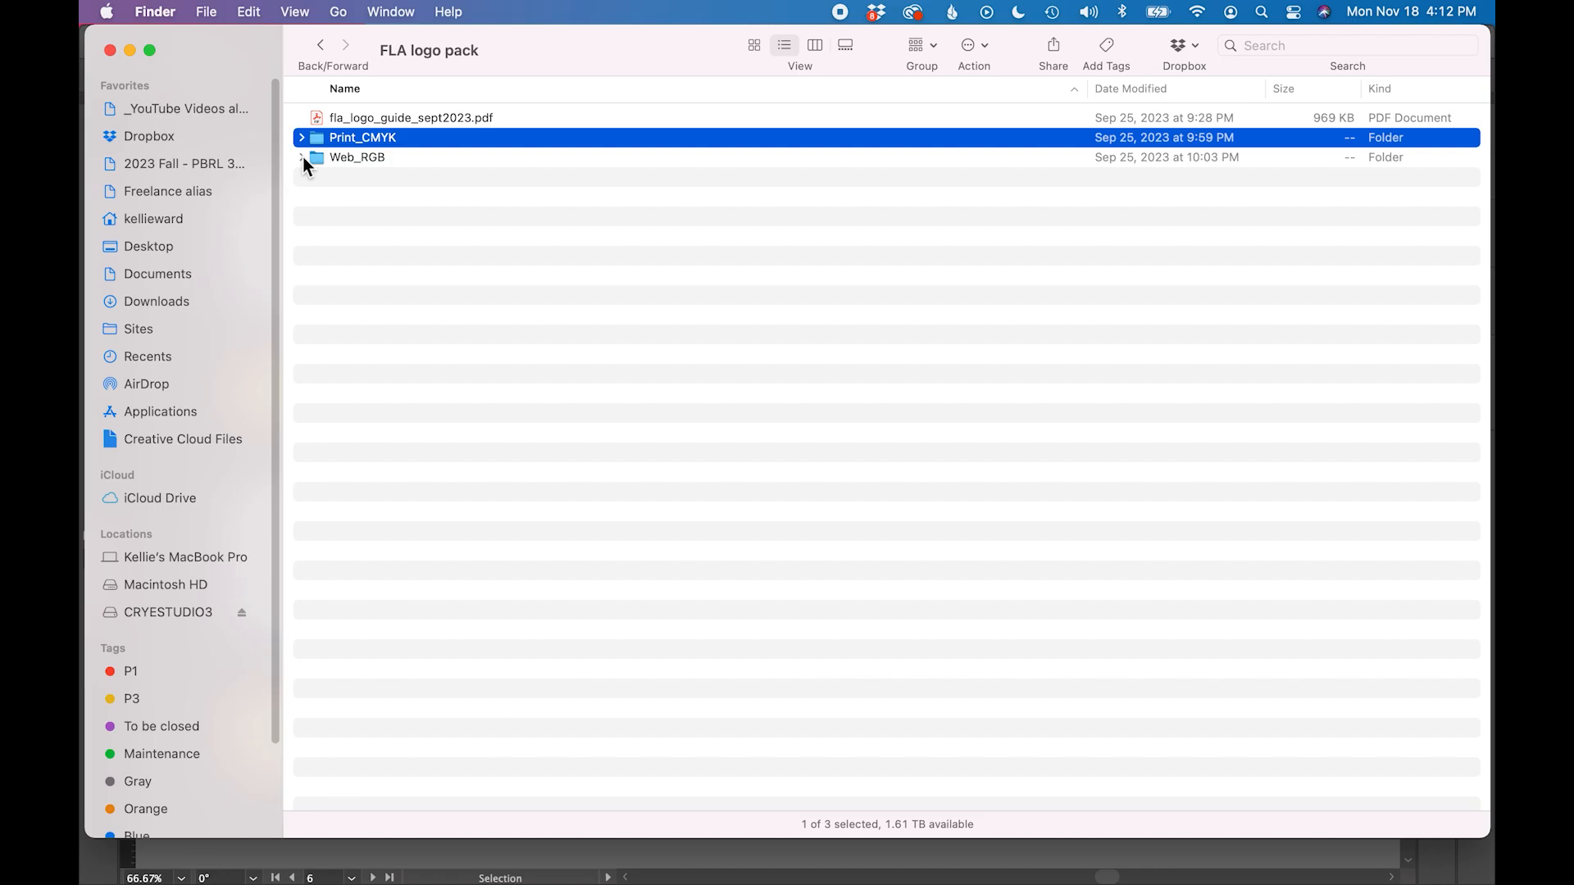
# - Move the Finder window aside, switch to Illustrator, and look at the export commands available for fla_logos.ai
pyautogui.moveTo(204, 36); pyautogui.dragTo(992, 17)
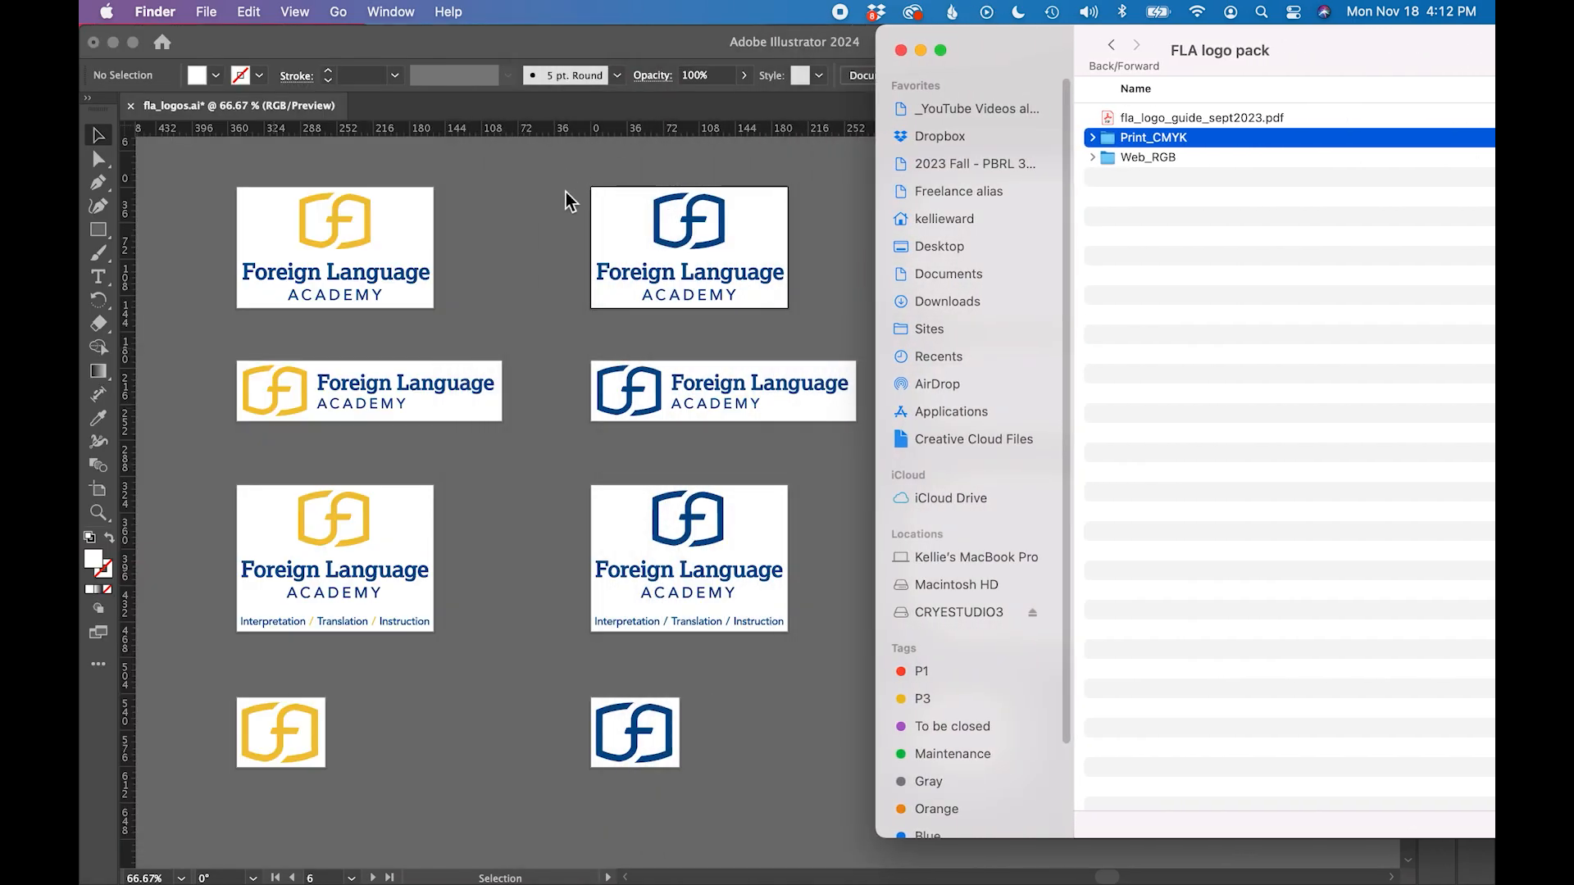
pyautogui.click(548, 180)
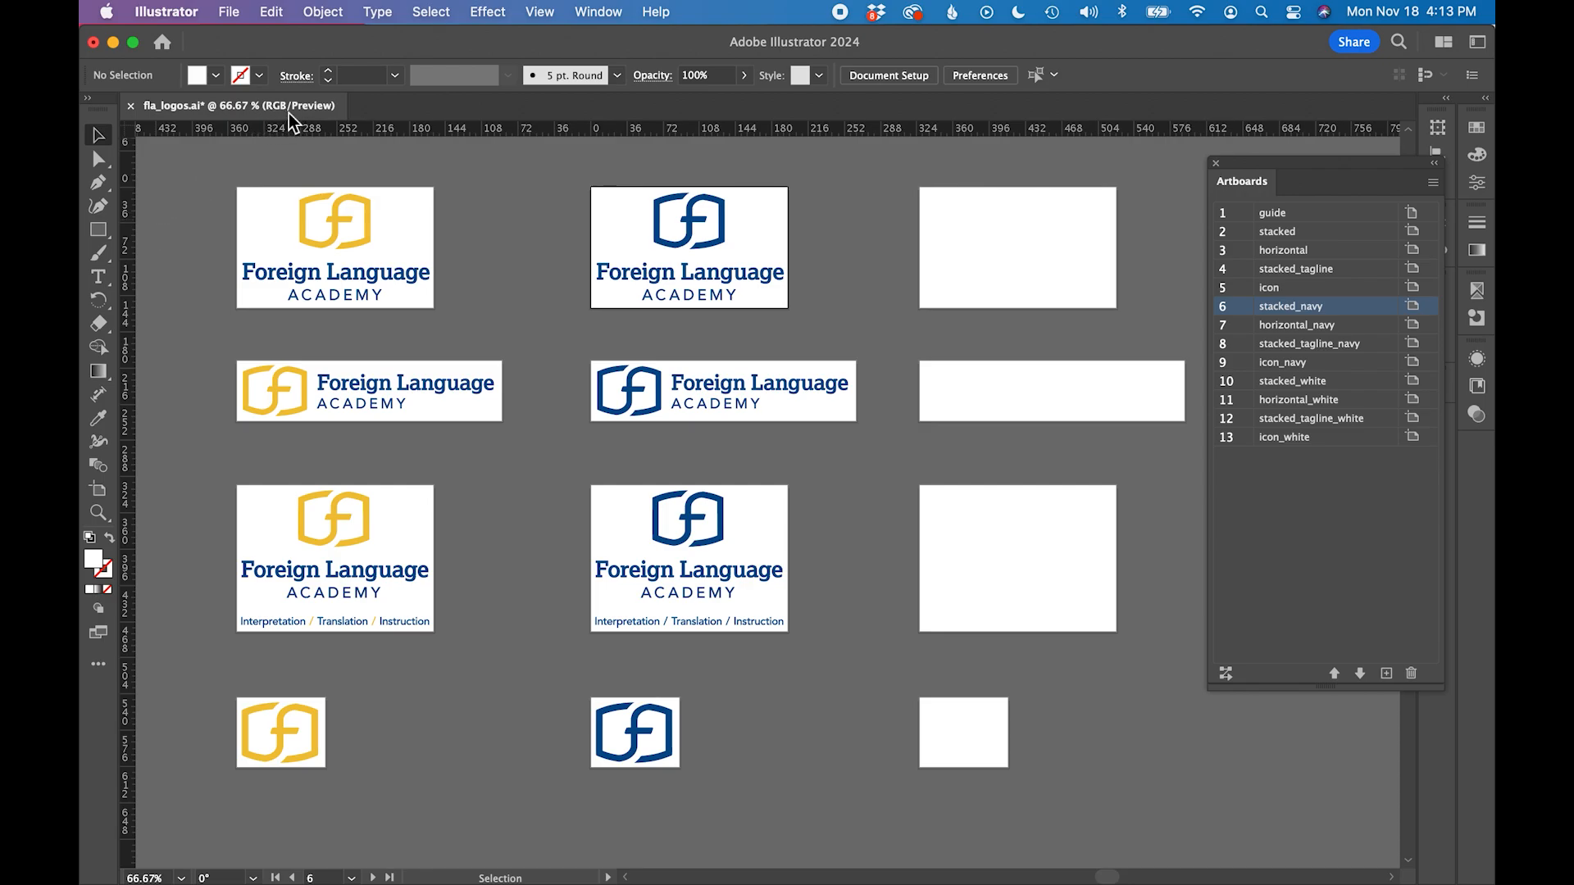
pyautogui.click(237, 19)
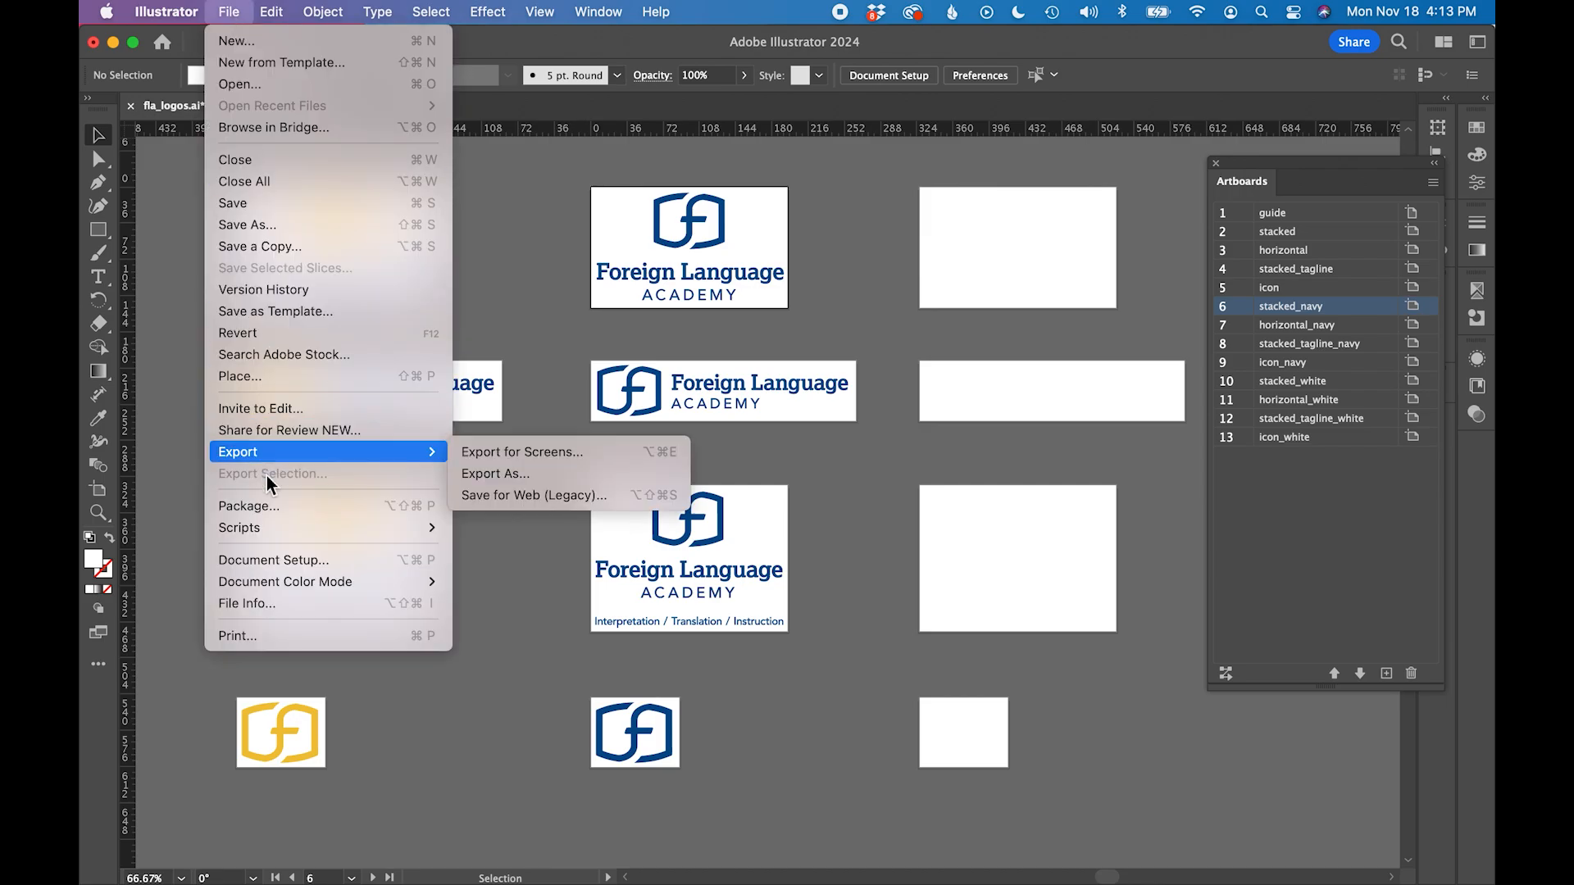
pyautogui.click(475, 601)
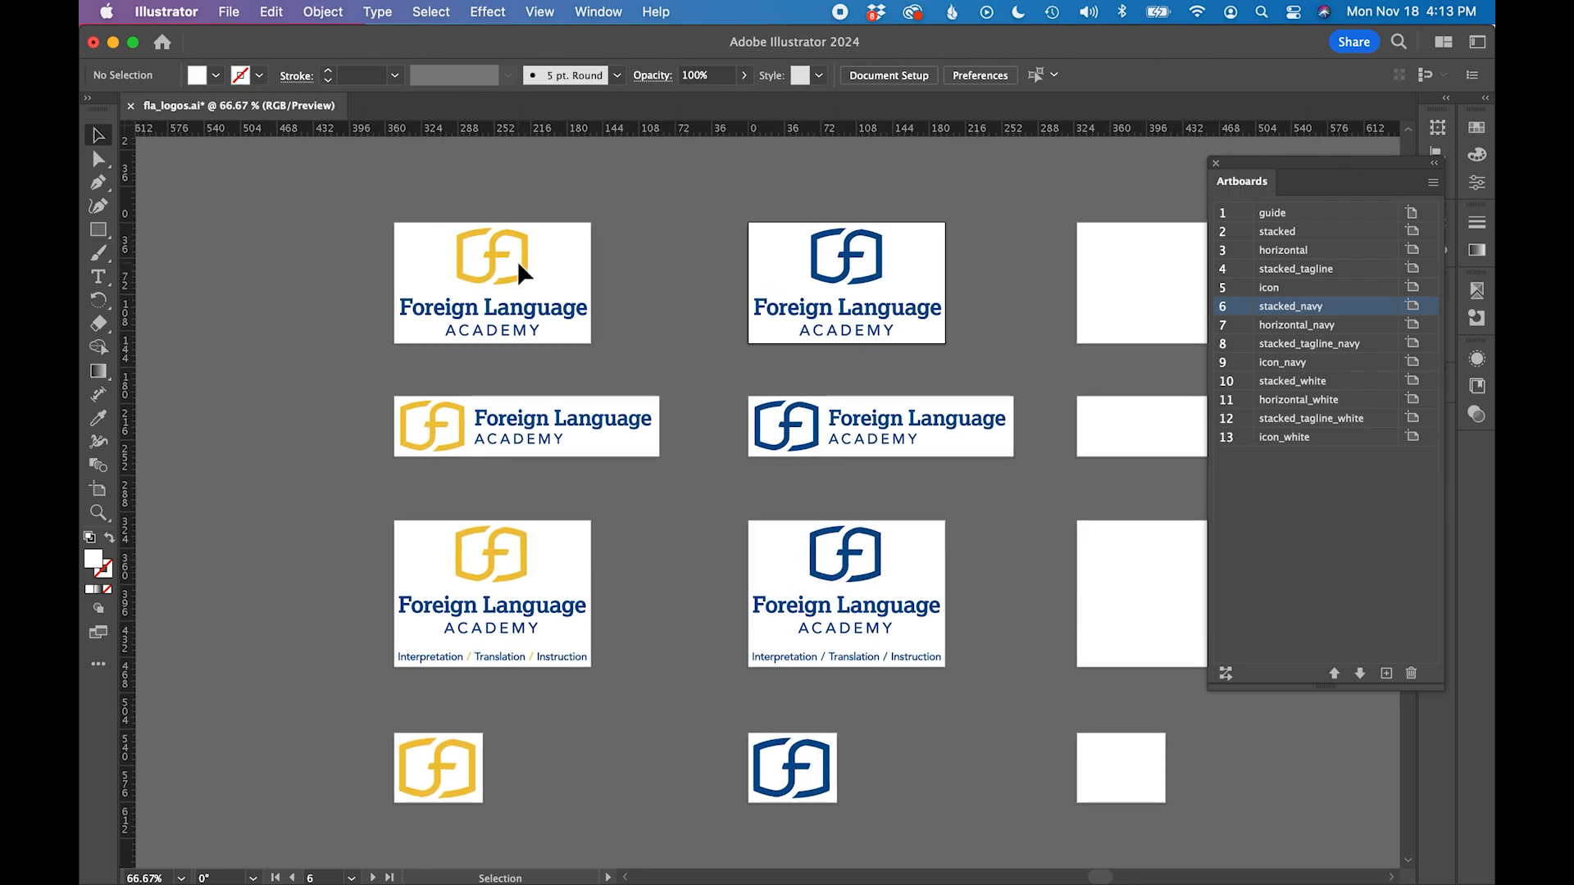
# - Select the gold icon on the stacked artboard together with all other objects that share its gold fill
pyautogui.click(518, 260)
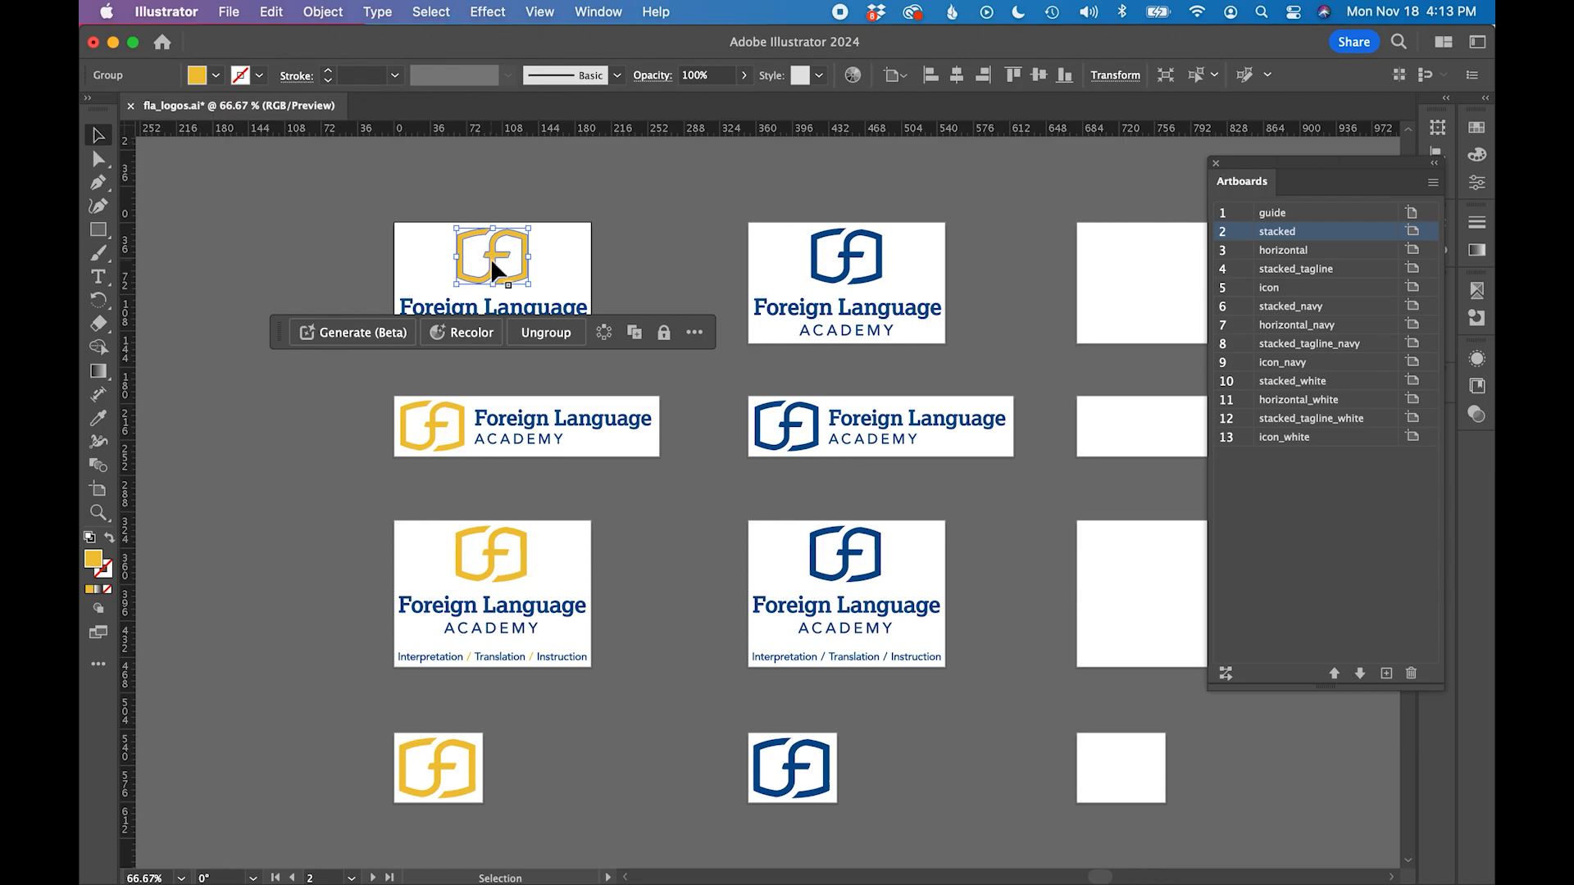
pyautogui.click(435, 426)
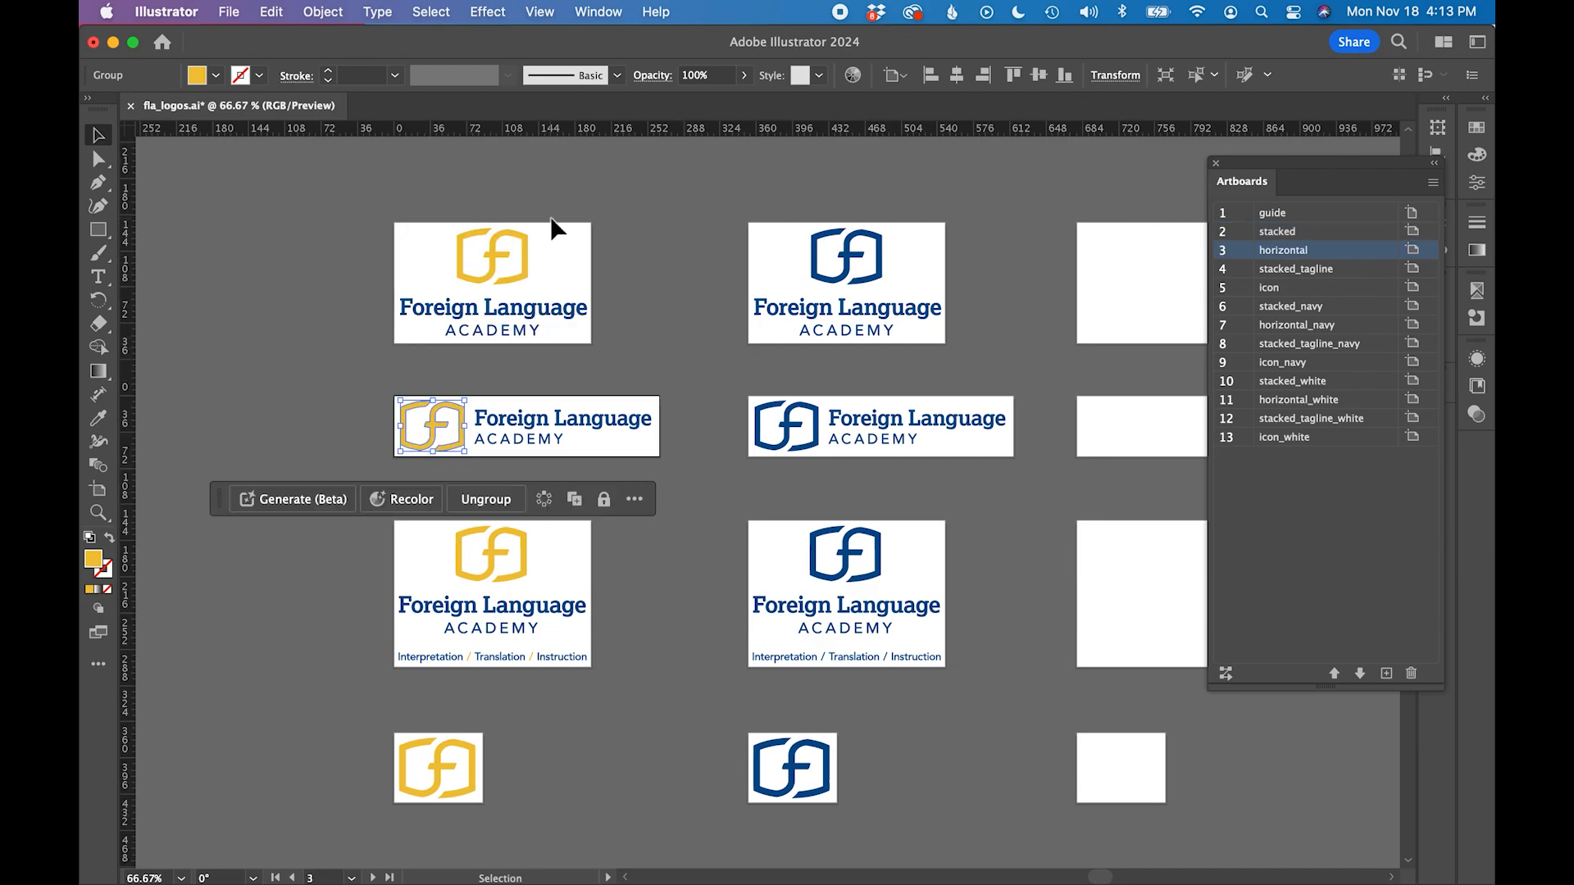
pyautogui.click(496, 246)
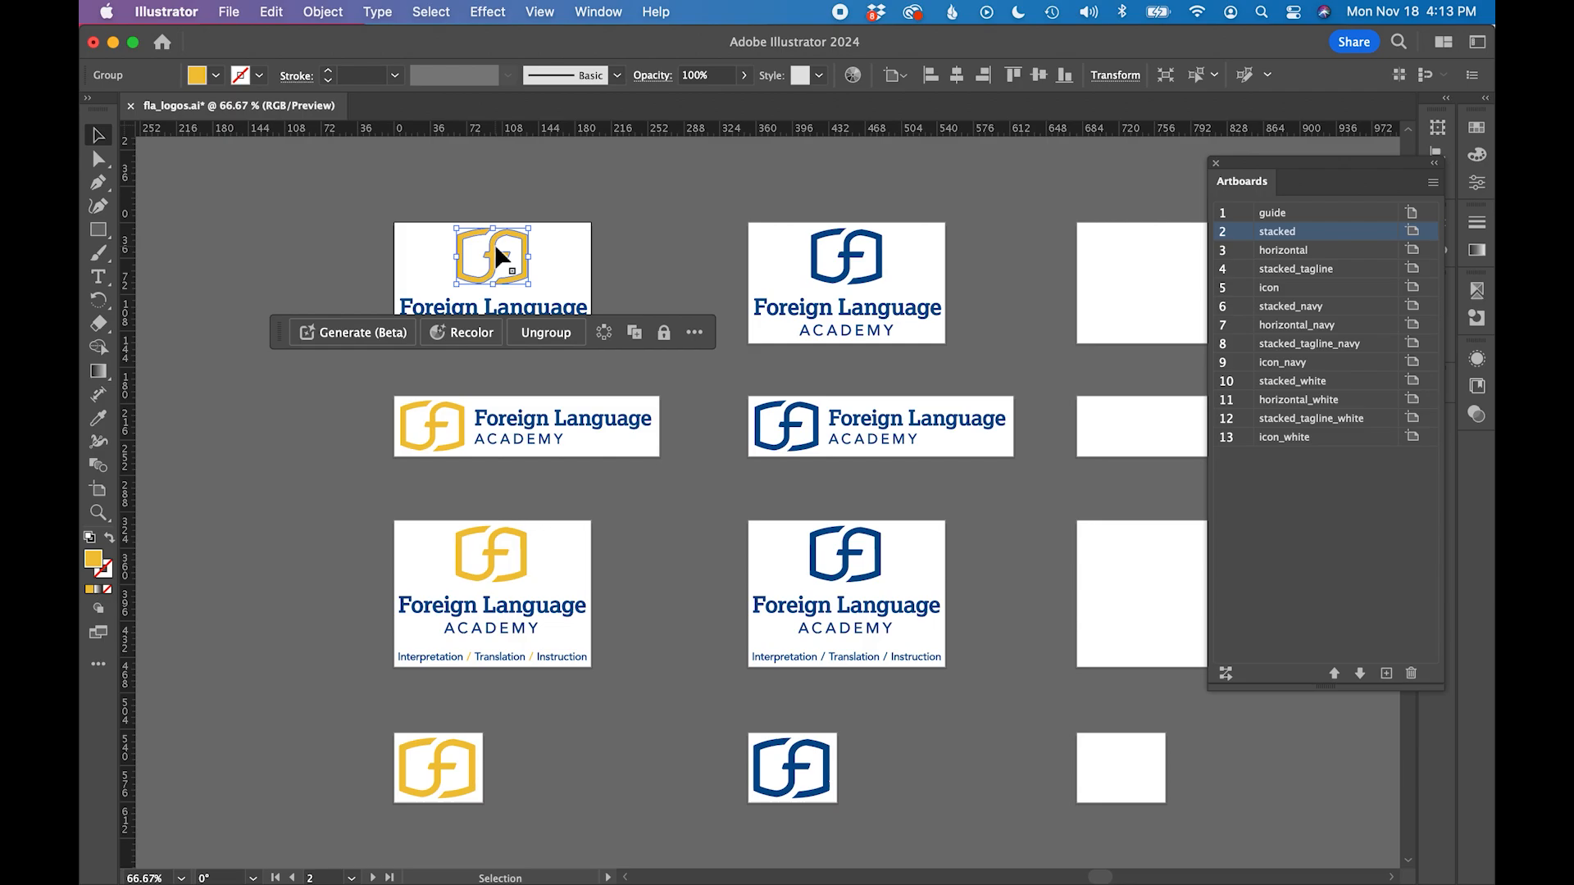
pyautogui.click(432, 11)
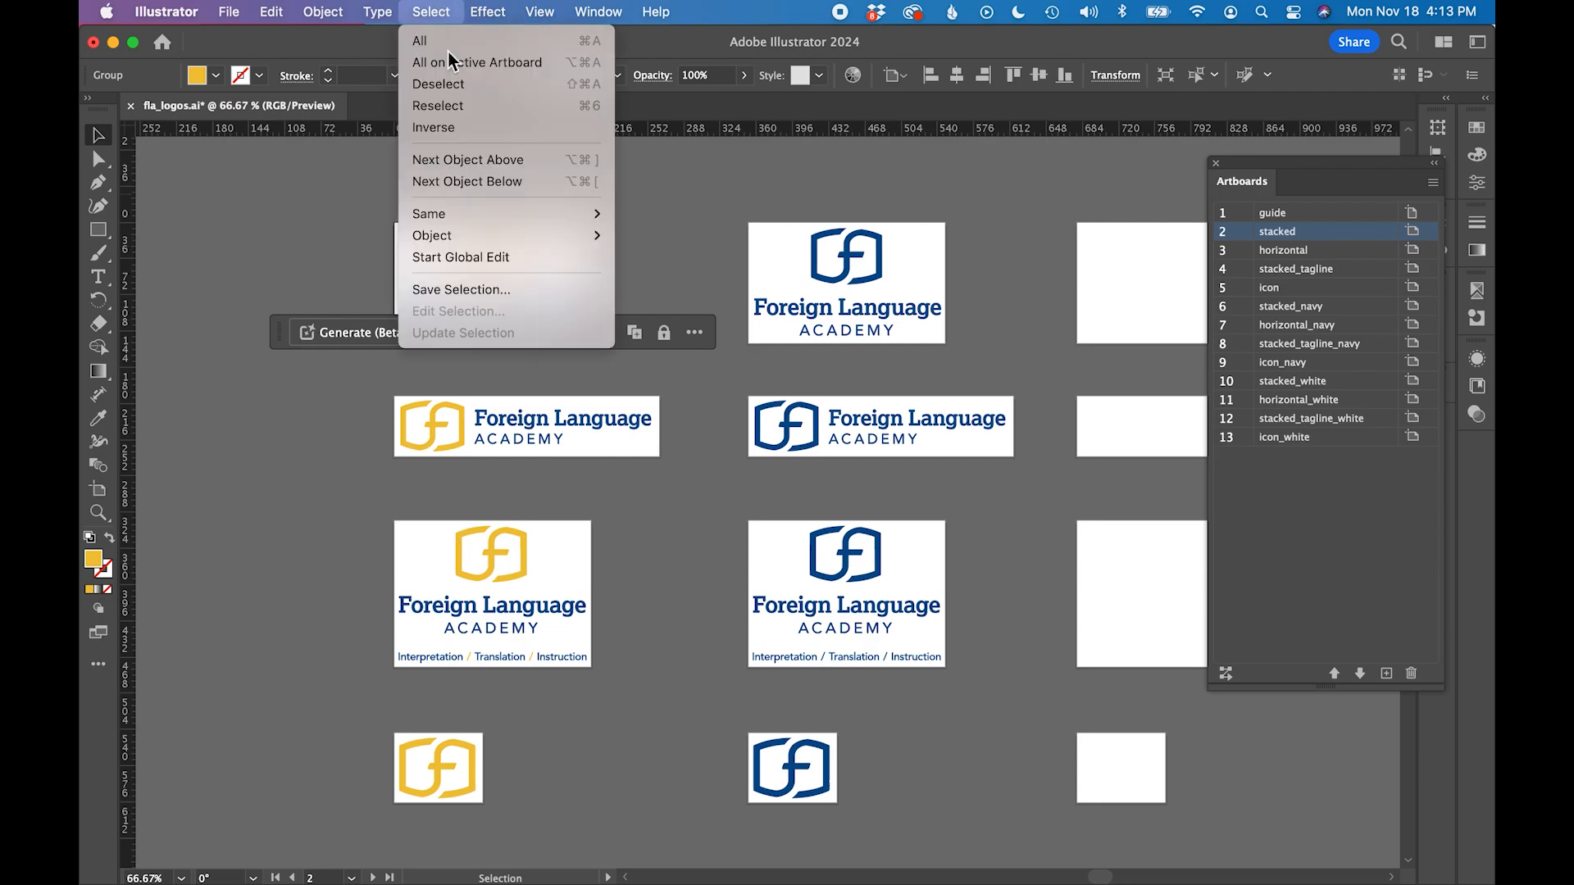
pyautogui.moveTo(479, 211)
pyautogui.click(697, 323)
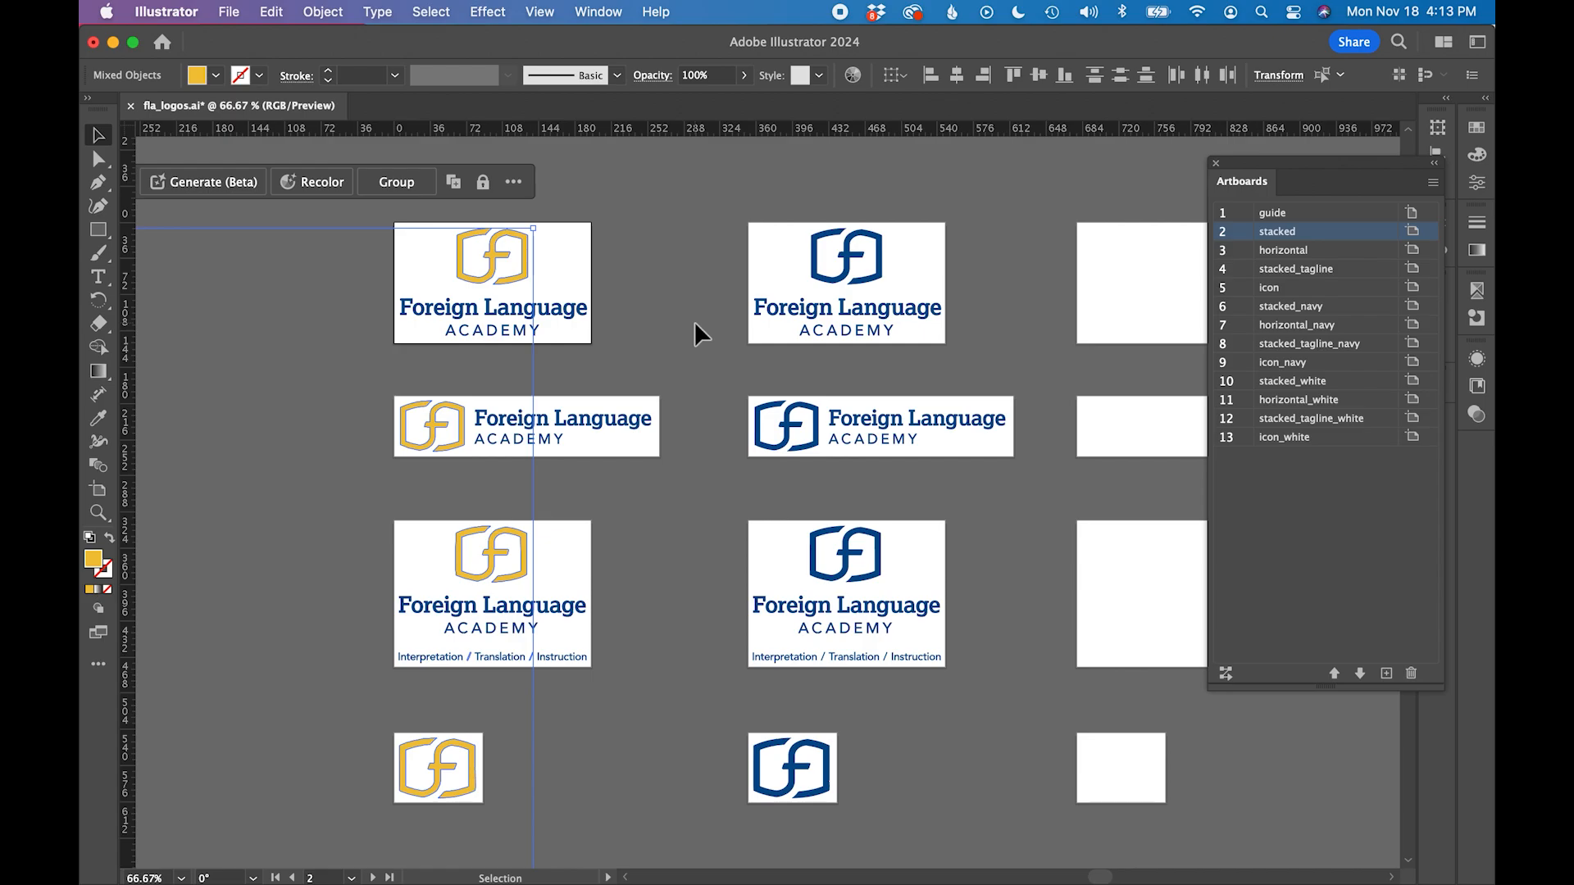
# - Inspect the RGB and CMYK values of the selected gold fill in the Color Picker and cancel without changes
pyautogui.hscroll(-5, 695, 322)
pyautogui.scroll(-2, 695, 321)
pyautogui.scroll(1, 695, 321)
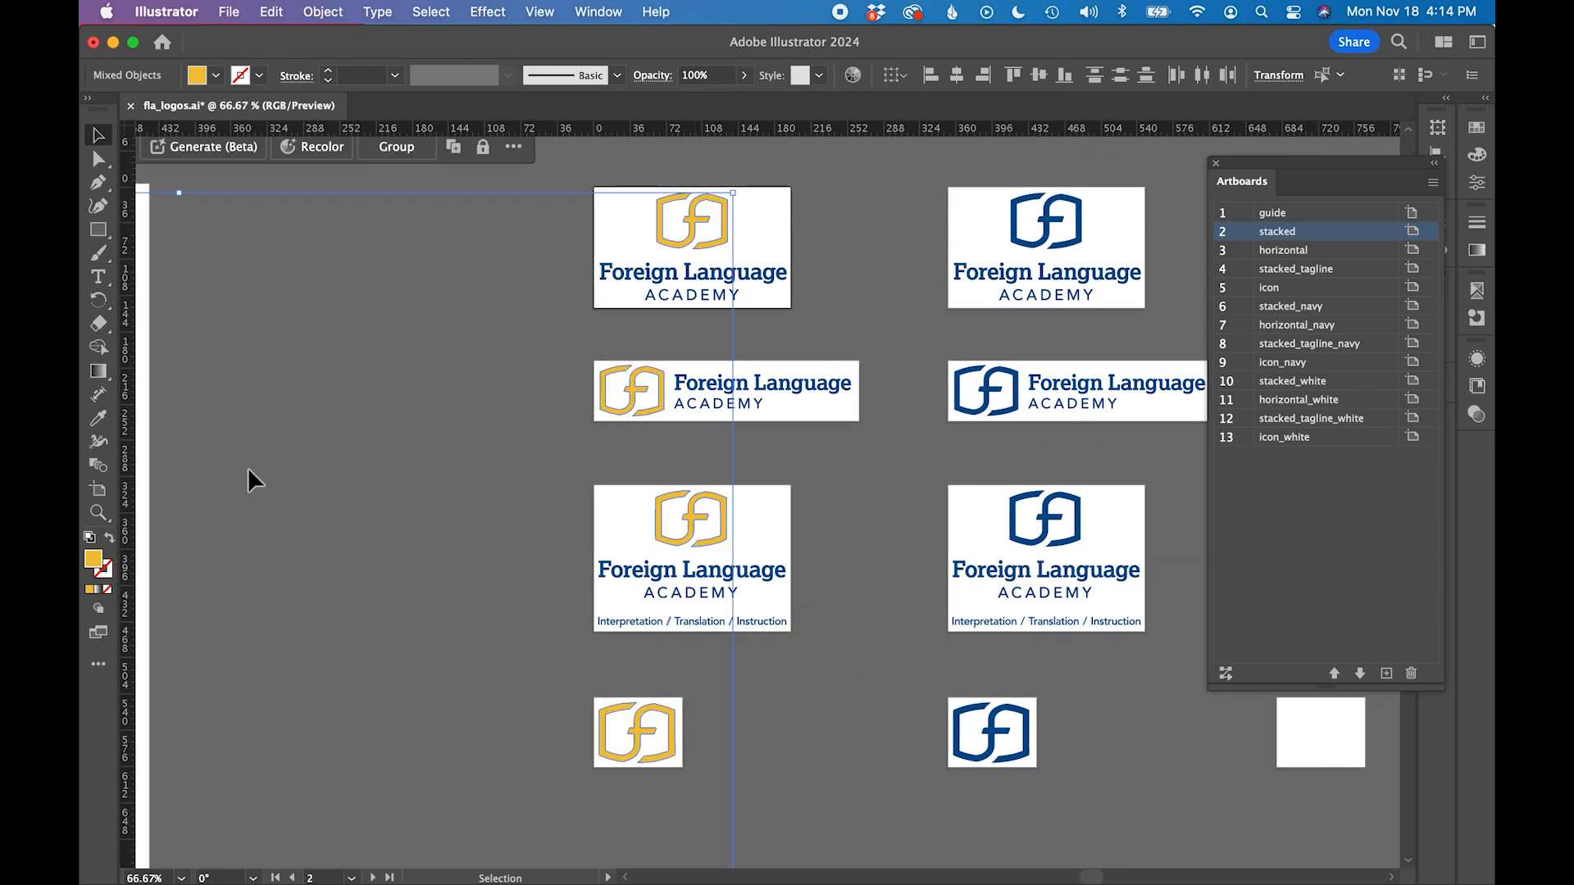
pyautogui.doubleClick(95, 561)
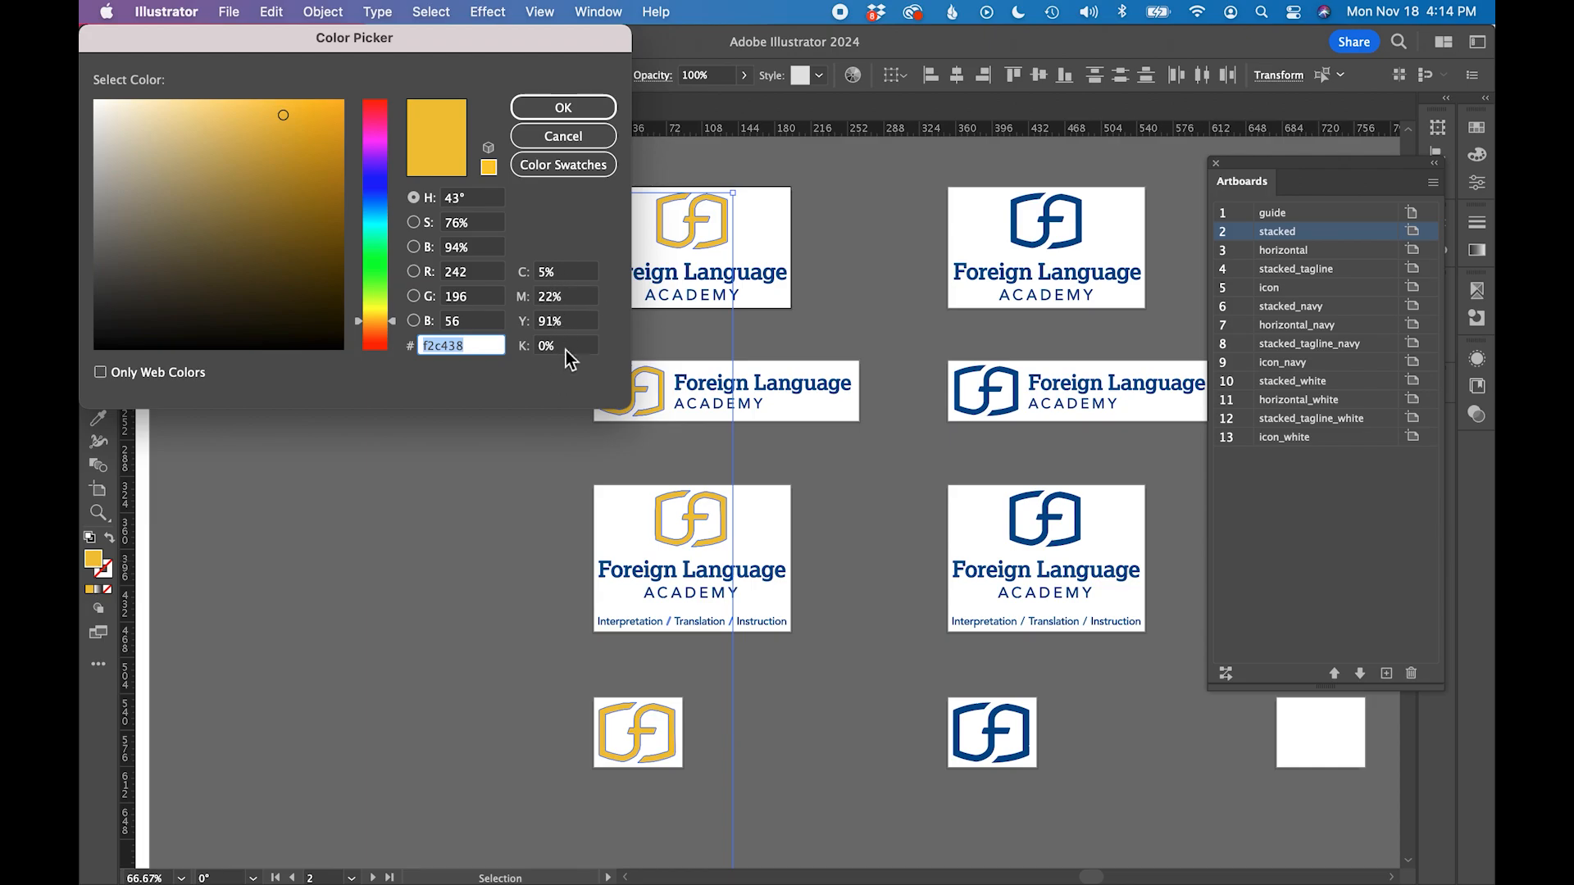
pyautogui.press('Escape')
# - Select the Foreign Language wordmark on the stacked artboard and check whether the Create Outlines command is available for it
pyautogui.click(779, 274)
pyautogui.click(700, 303)
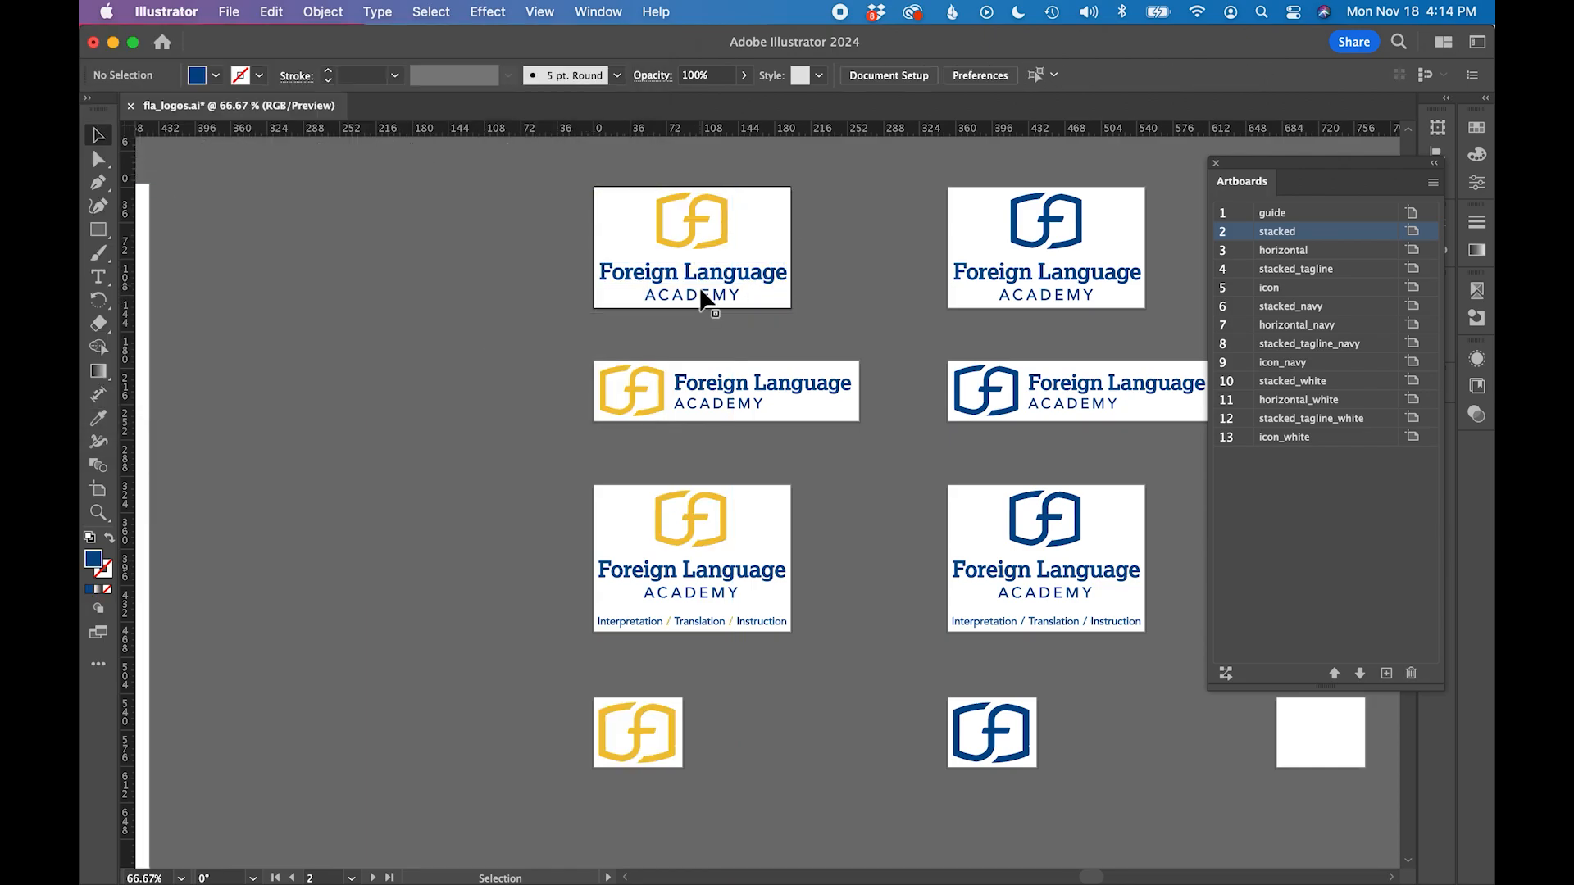
pyautogui.click(703, 296)
pyautogui.click(794, 295)
pyautogui.hscroll(4, 794, 295)
pyautogui.scroll(2, 794, 295)
pyautogui.click(613, 362)
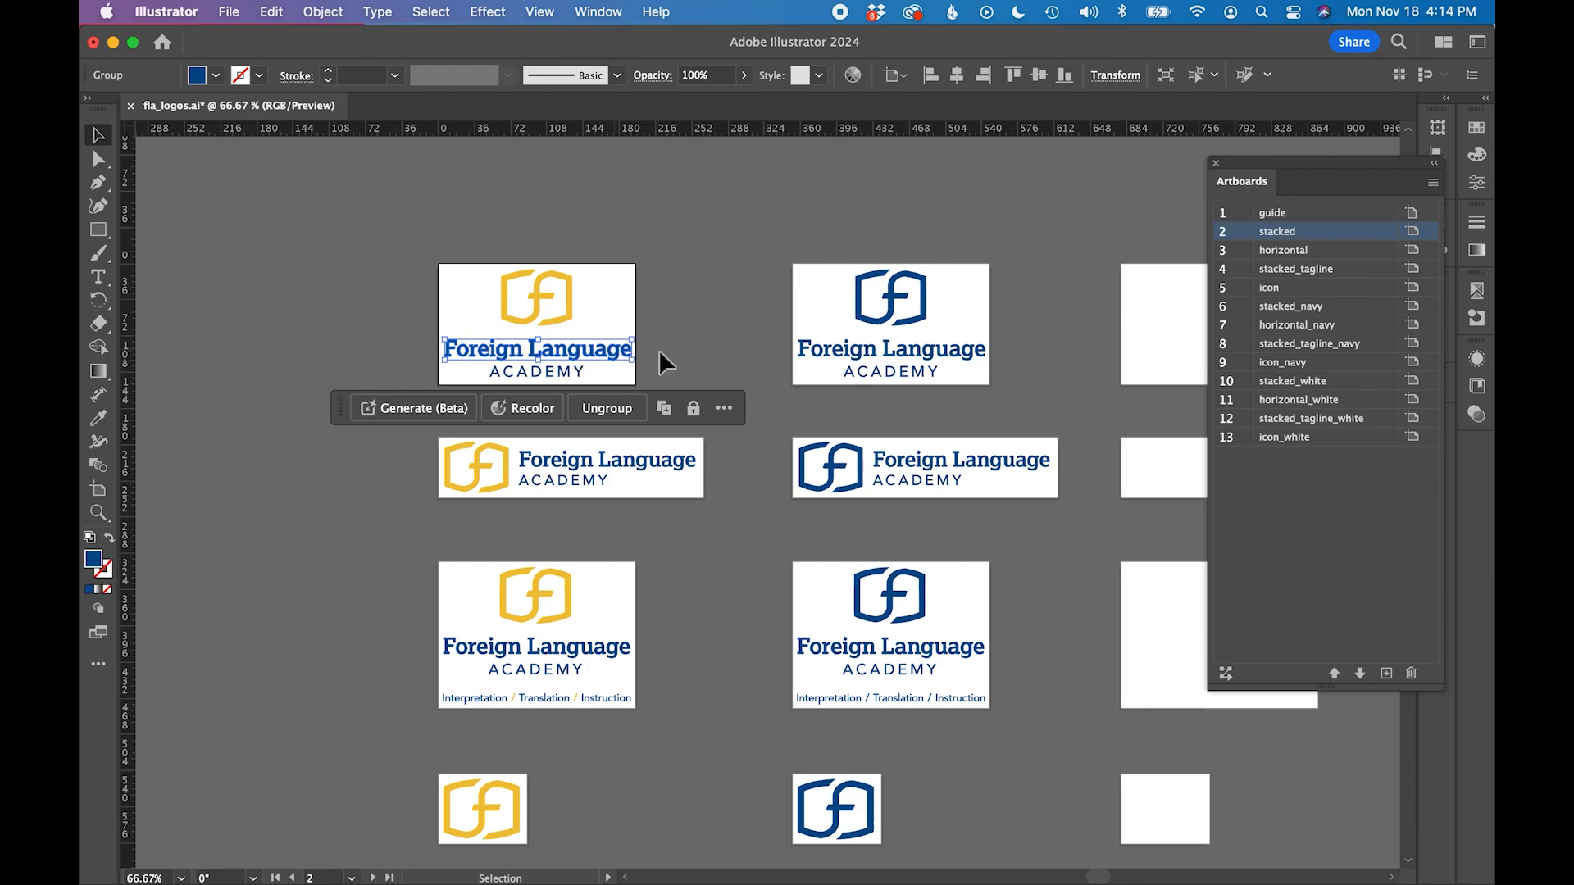
pyautogui.click(687, 355)
pyautogui.click(626, 365)
pyautogui.click(377, 12)
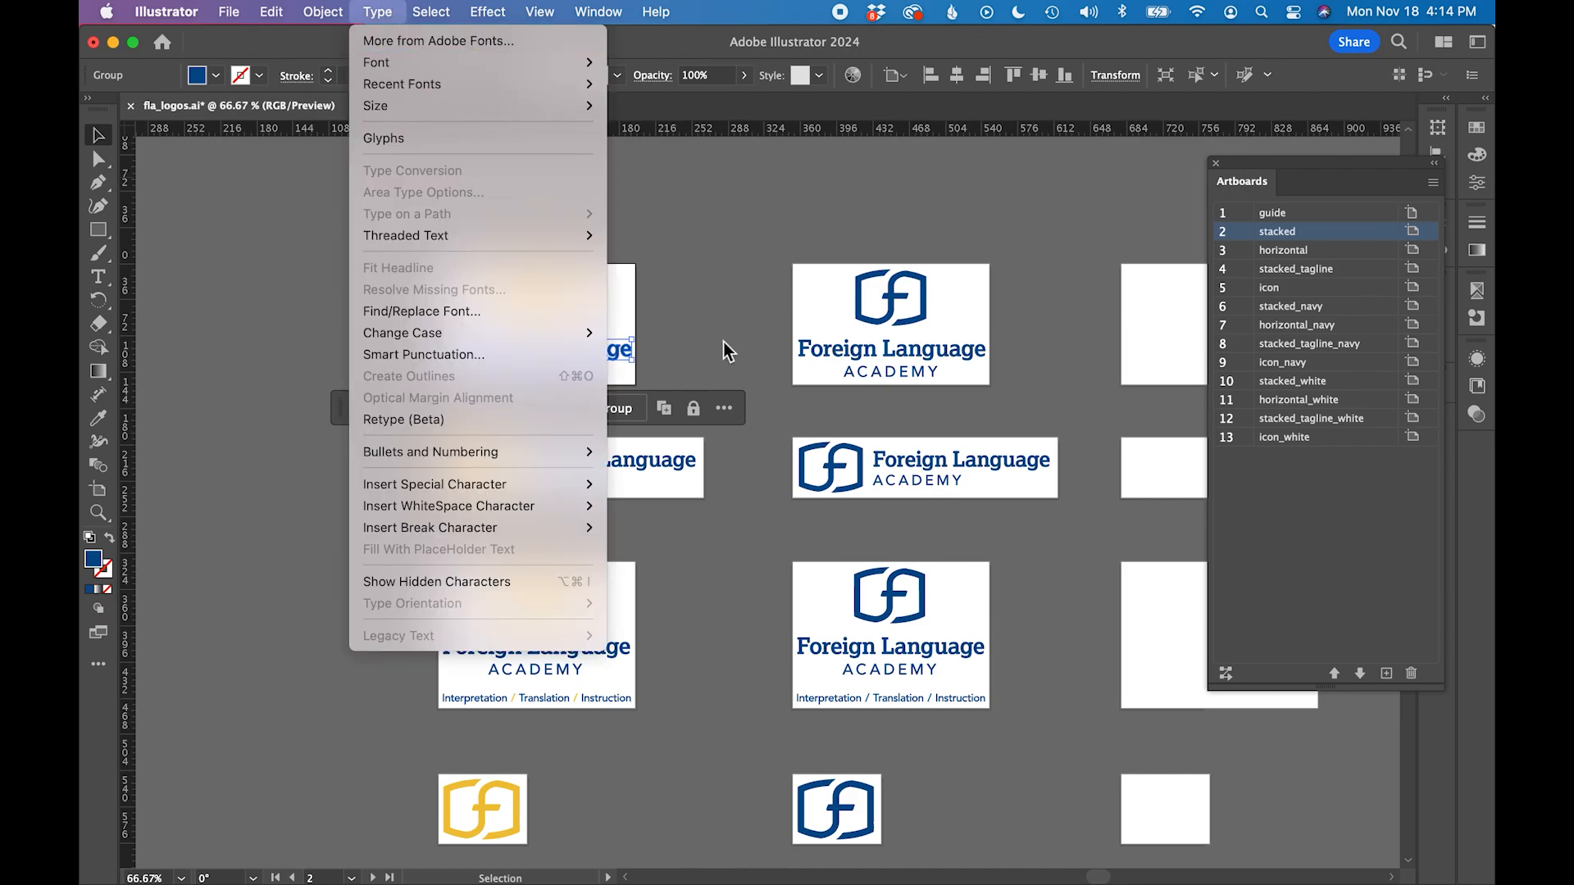
pyautogui.click(783, 351)
# - Open Export As for the logo file, with PNG format and Use Artboards enabled for the range 2-13
pyautogui.hscroll(5, 737, 340)
pyautogui.scroll(-1, 737, 340)
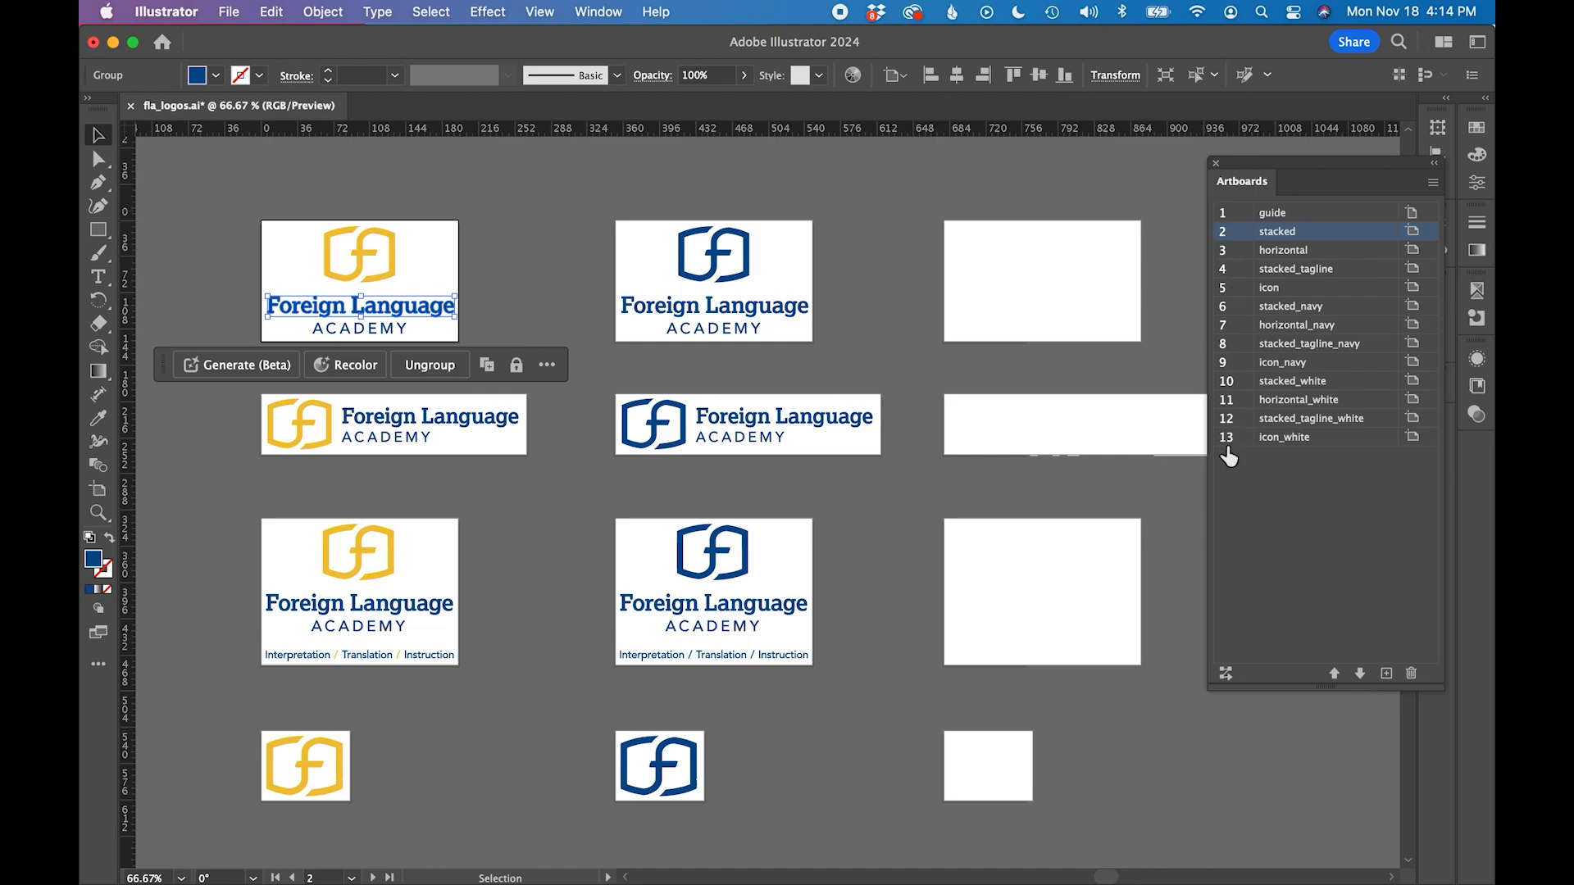
pyautogui.click(228, 11)
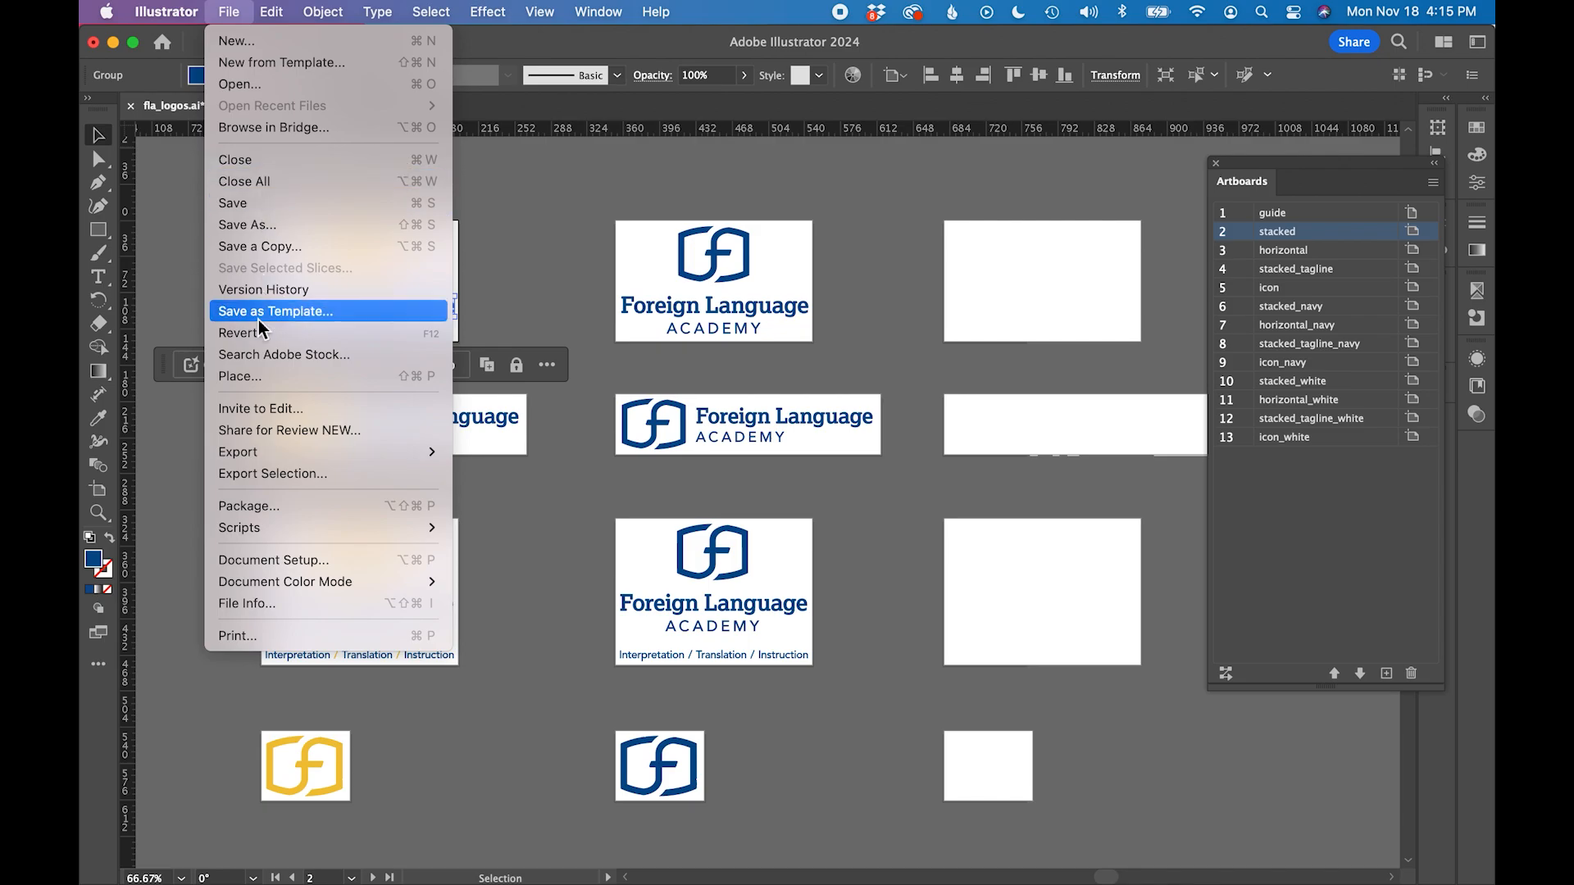
pyautogui.moveTo(410, 452)
pyautogui.click(529, 473)
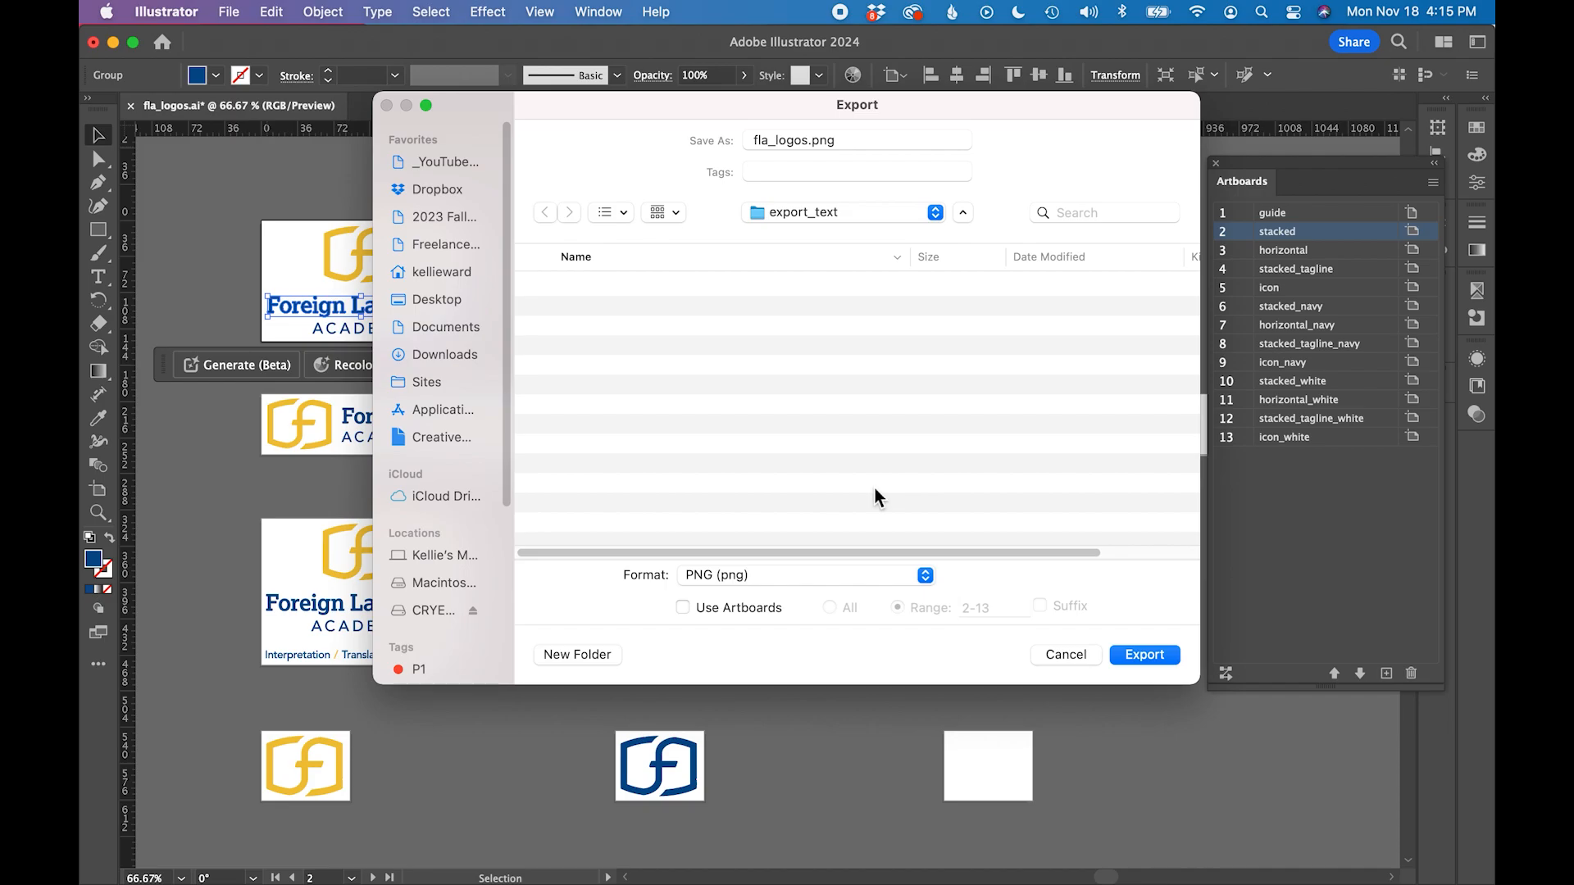
pyautogui.click(743, 578)
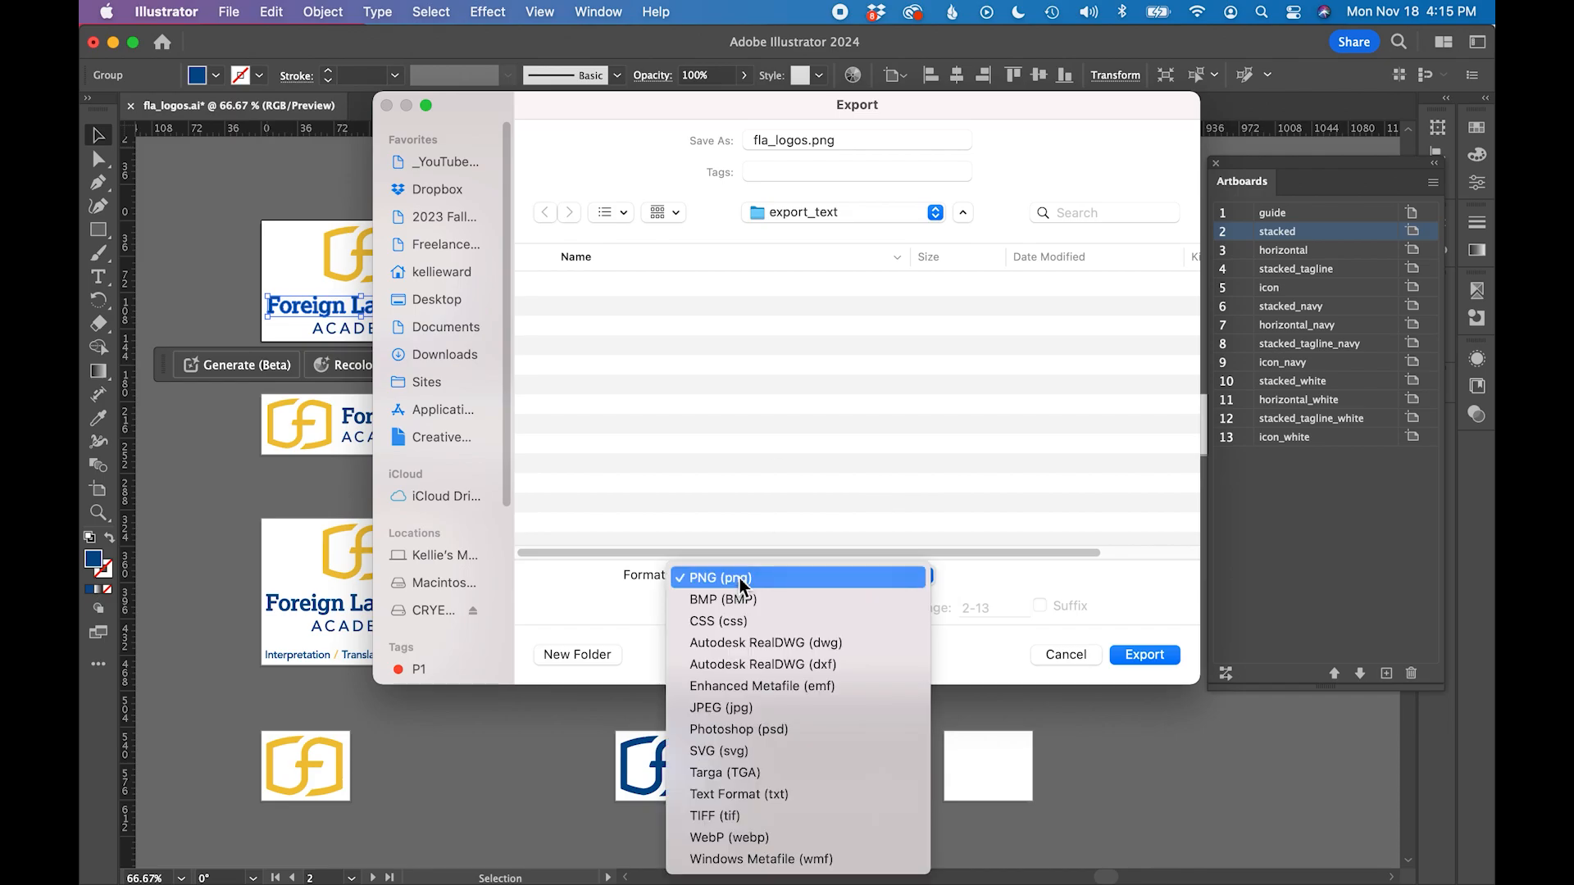
pyautogui.click(739, 578)
pyautogui.click(682, 608)
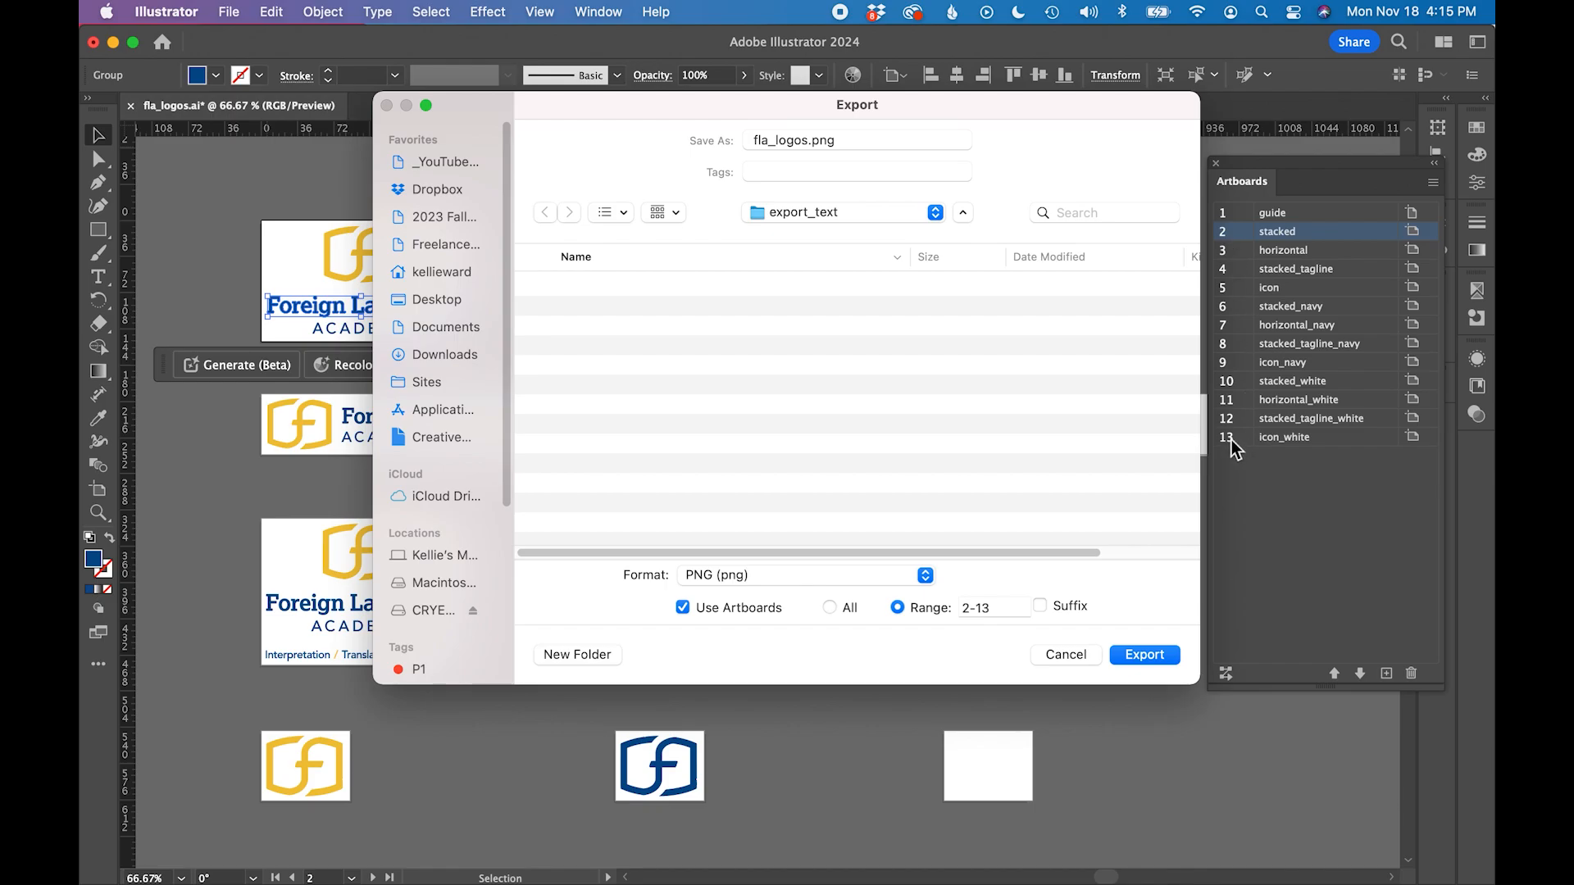
pyautogui.click(975, 611)
# - Remove the extension so the export is named fla_logos, and continue to the PNG options
pyautogui.click(890, 143)
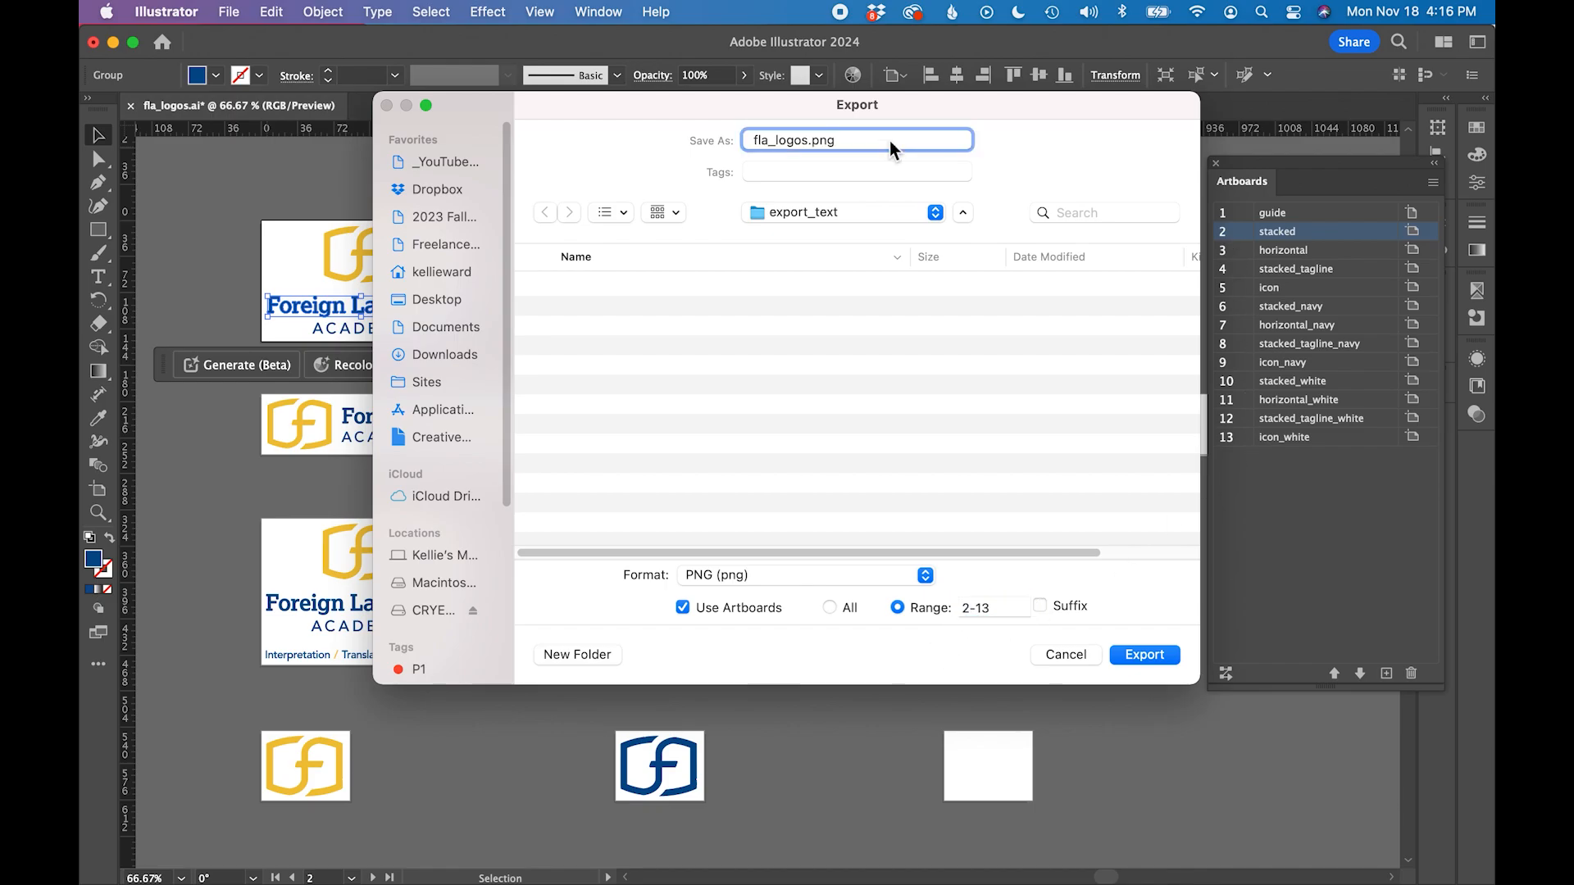
pyautogui.press('BackSpace')
pyautogui.press('BackSpace')
pyautogui.press('BackSpace')
pyautogui.press('BackSpace')
pyautogui.moveTo(751, 143); pyautogui.dragTo(890, 160)
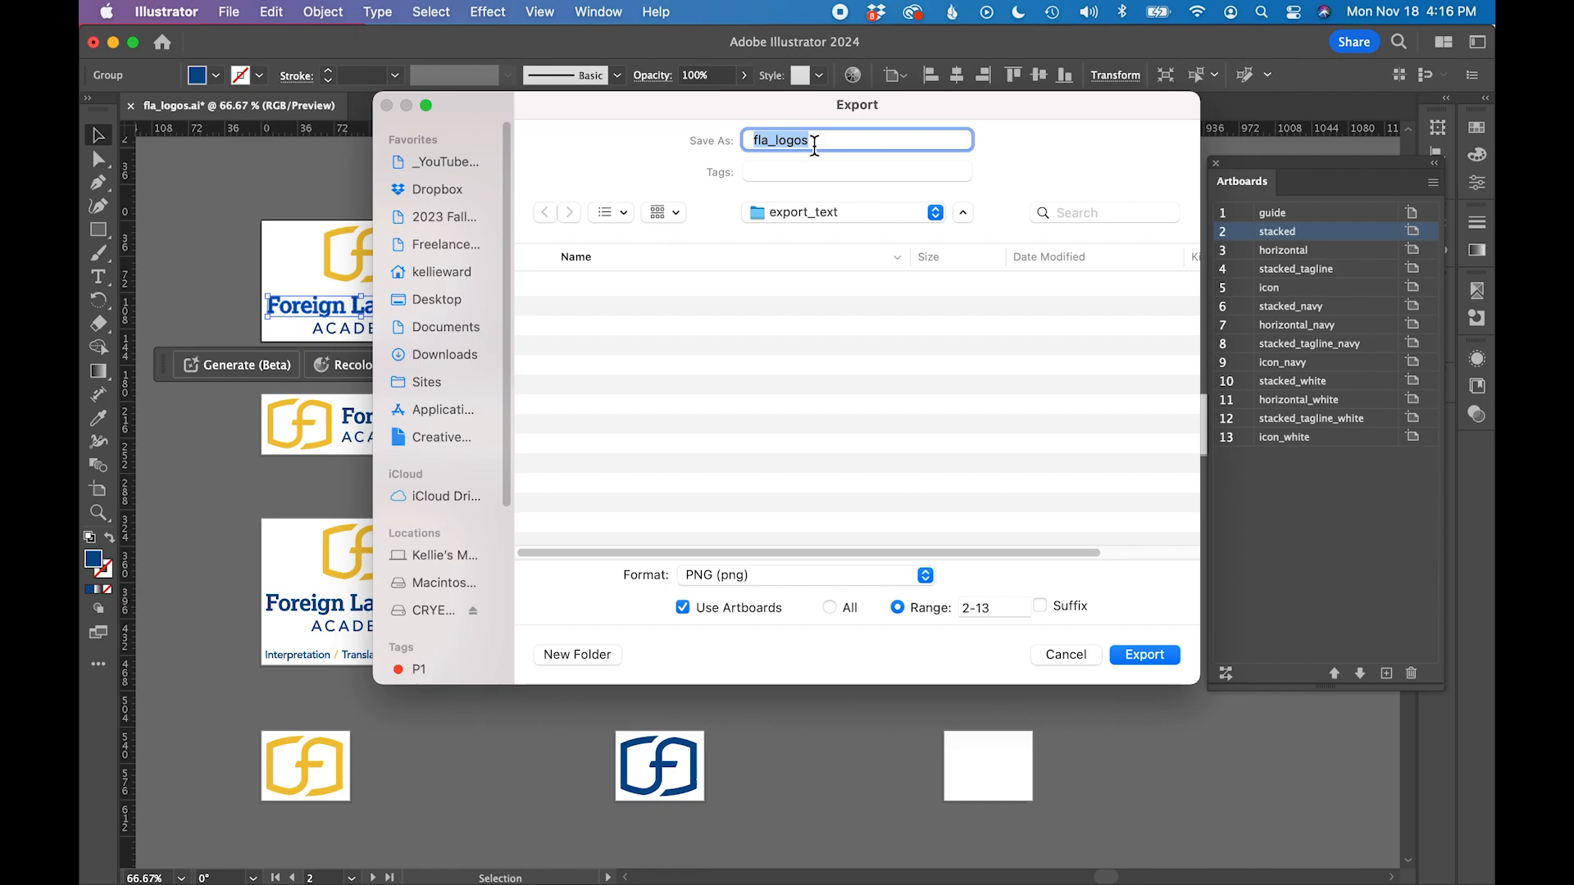
pyautogui.click(1156, 656)
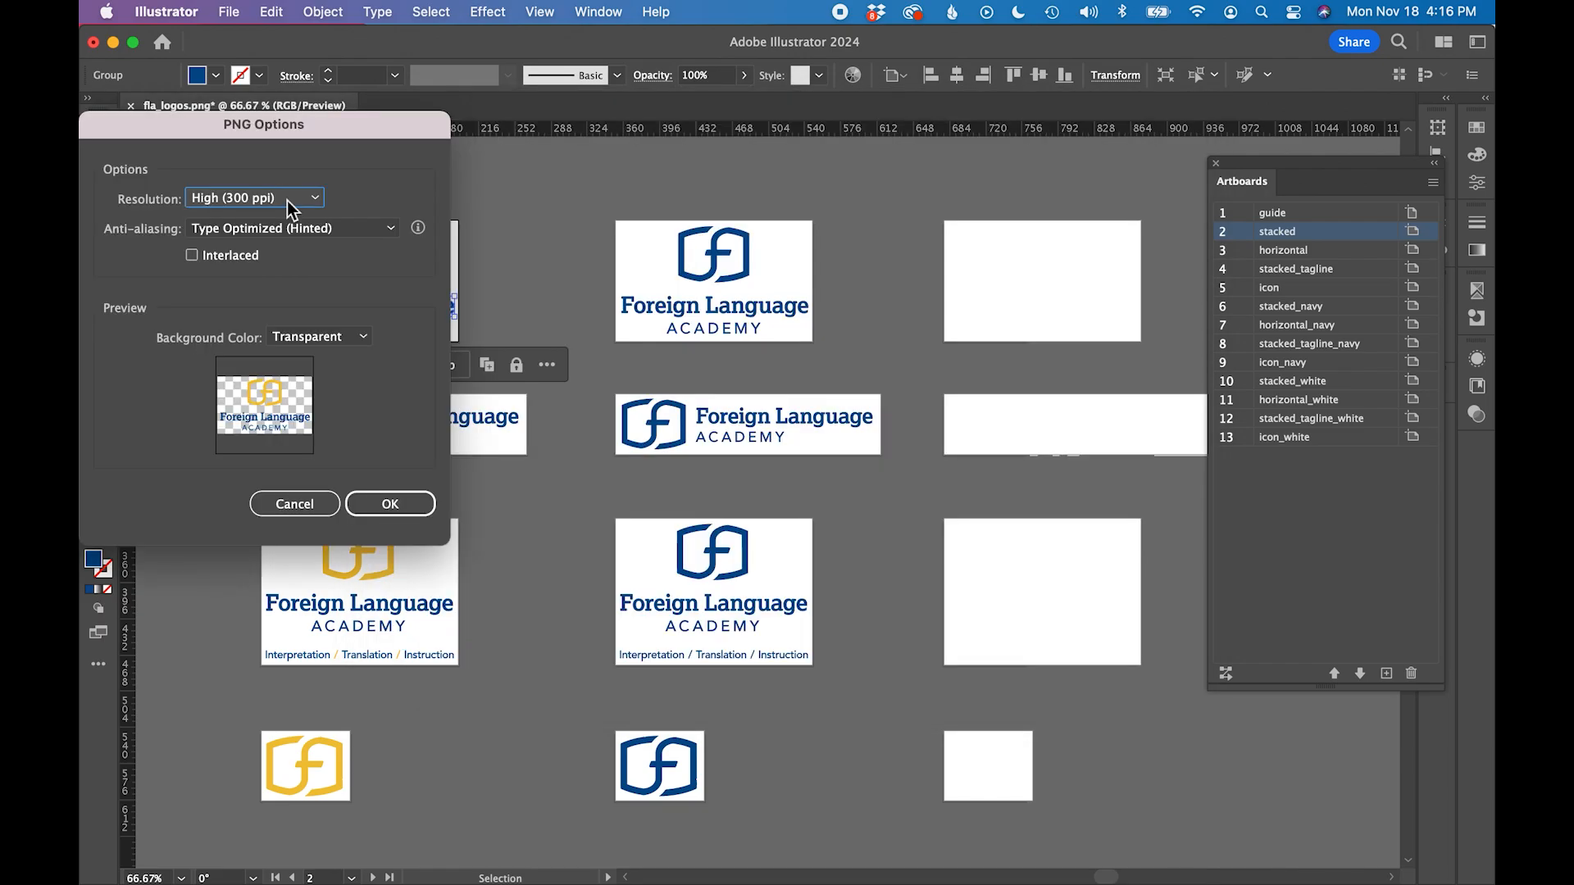
# - Set the PNG resolution to Medium (150 ppi), keep the transparent background, and export the artboards
pyautogui.click(287, 200)
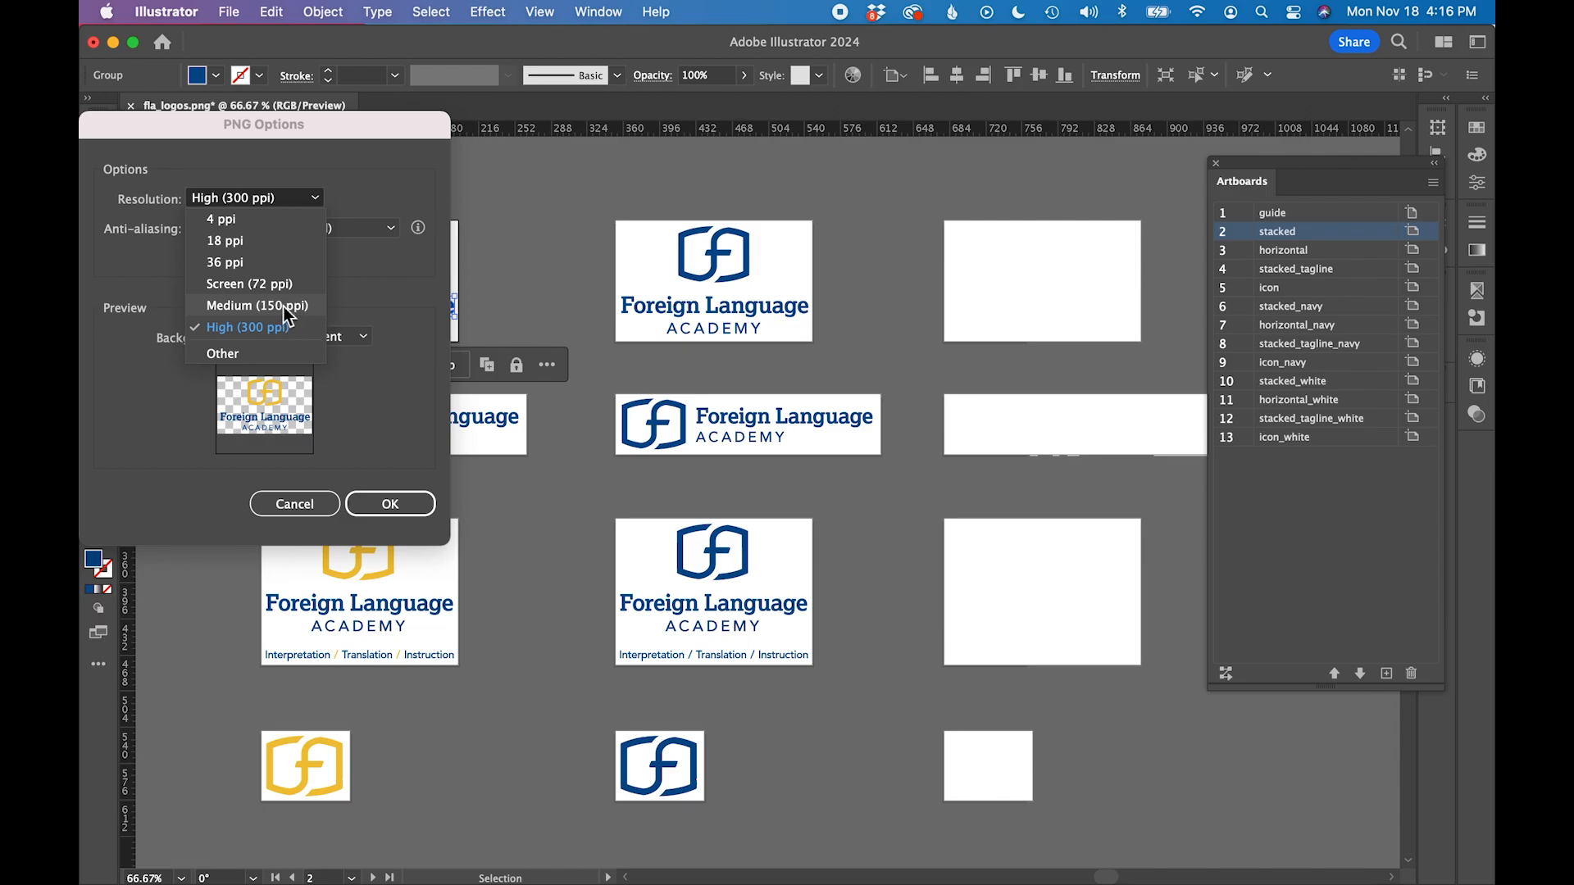
pyautogui.click(244, 307)
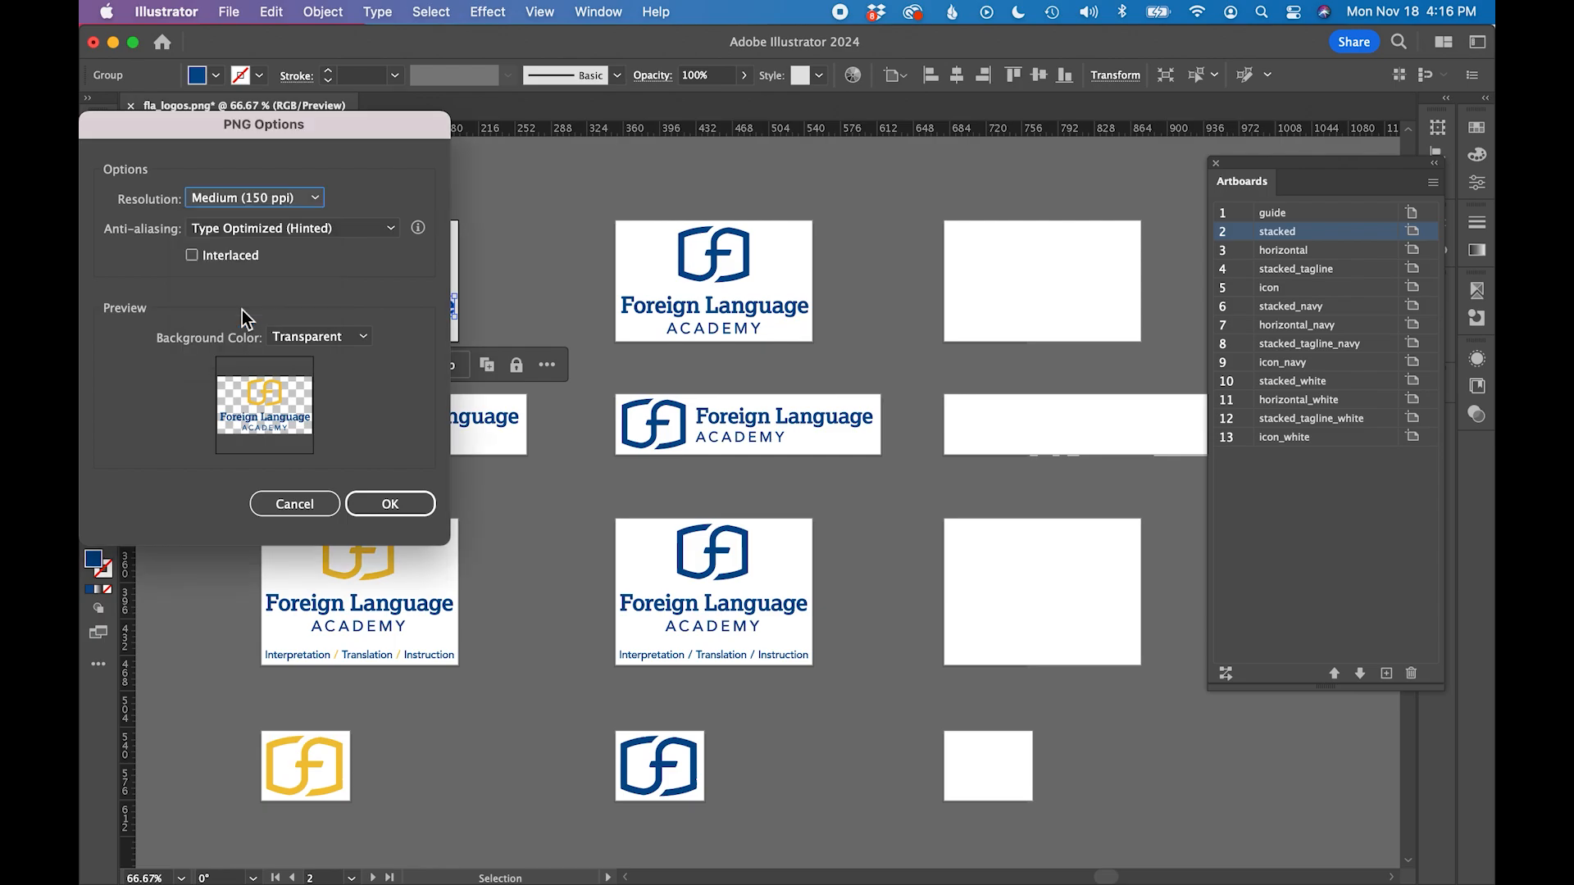
pyautogui.click(391, 505)
# - Switch to the export_text folder in Finder, bring its window into view, and select all the exported PNGs, then deselect them
pyautogui.click(232, 807)
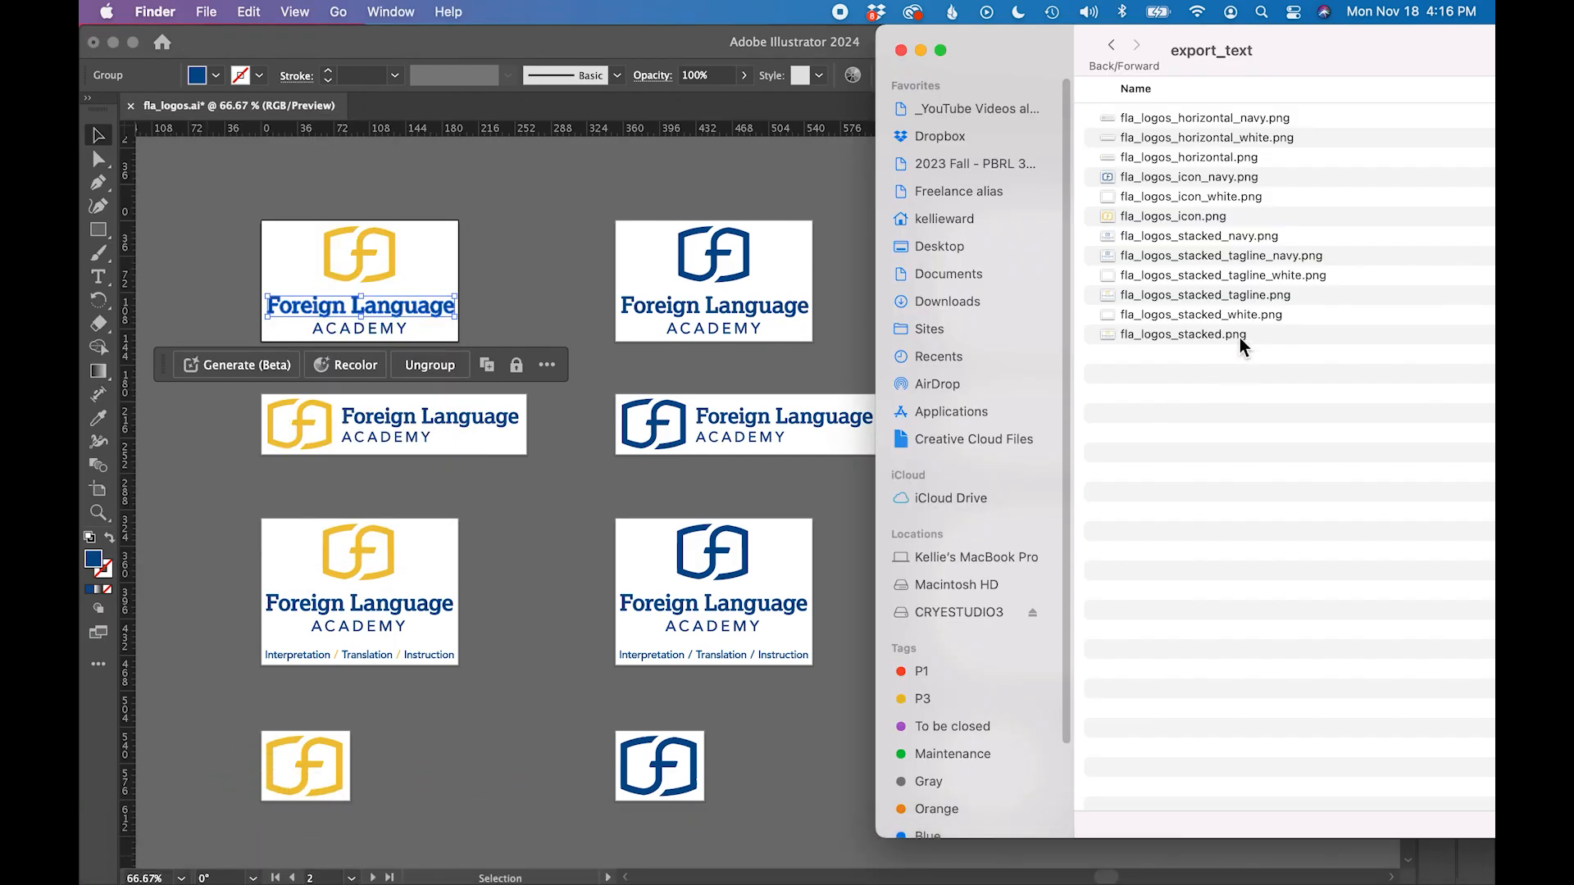
pyautogui.doubleClick(1336, 46)
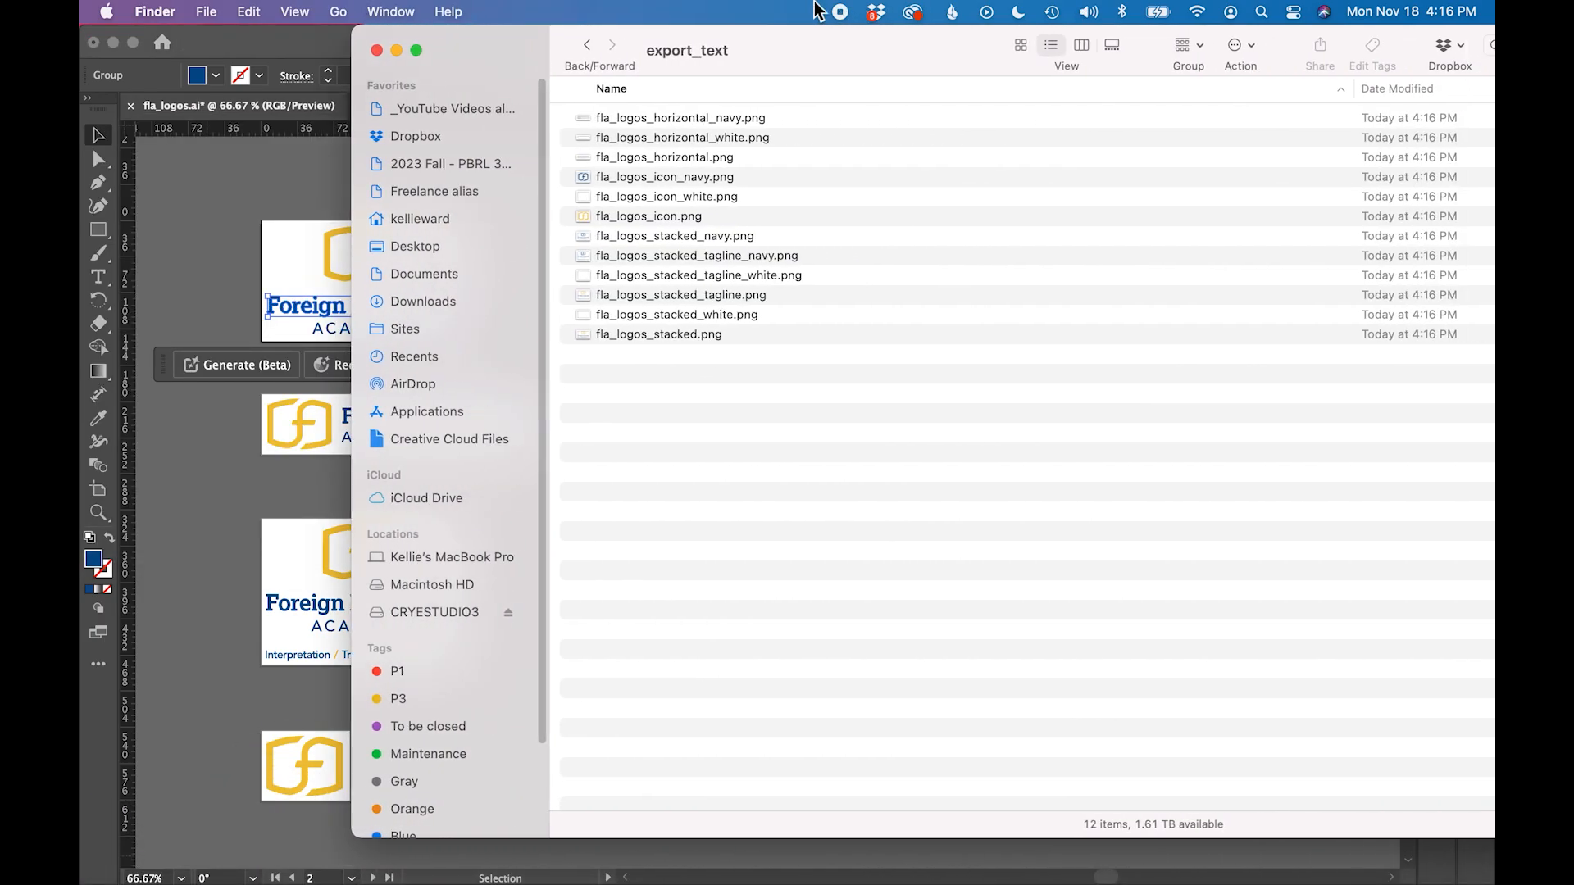
pyautogui.press('super+a')
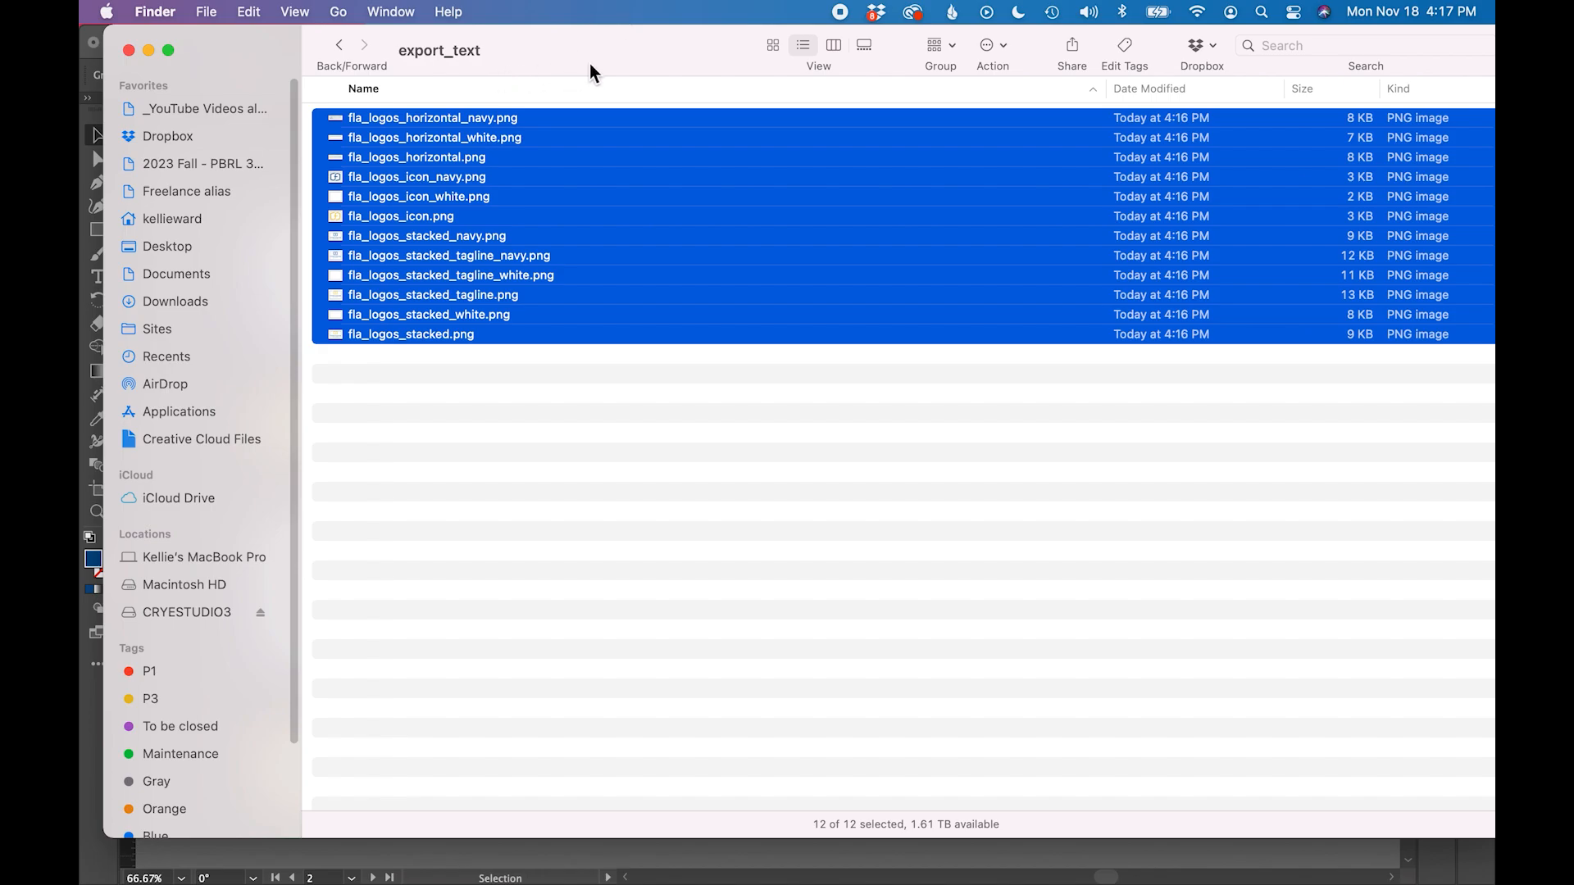
pyautogui.click(702, 607)
# - Preview fla_logos_horizontal_white.png, change Finder to column view, and go down through the files to fla_logos_icon_navy.png
pyautogui.click(519, 144)
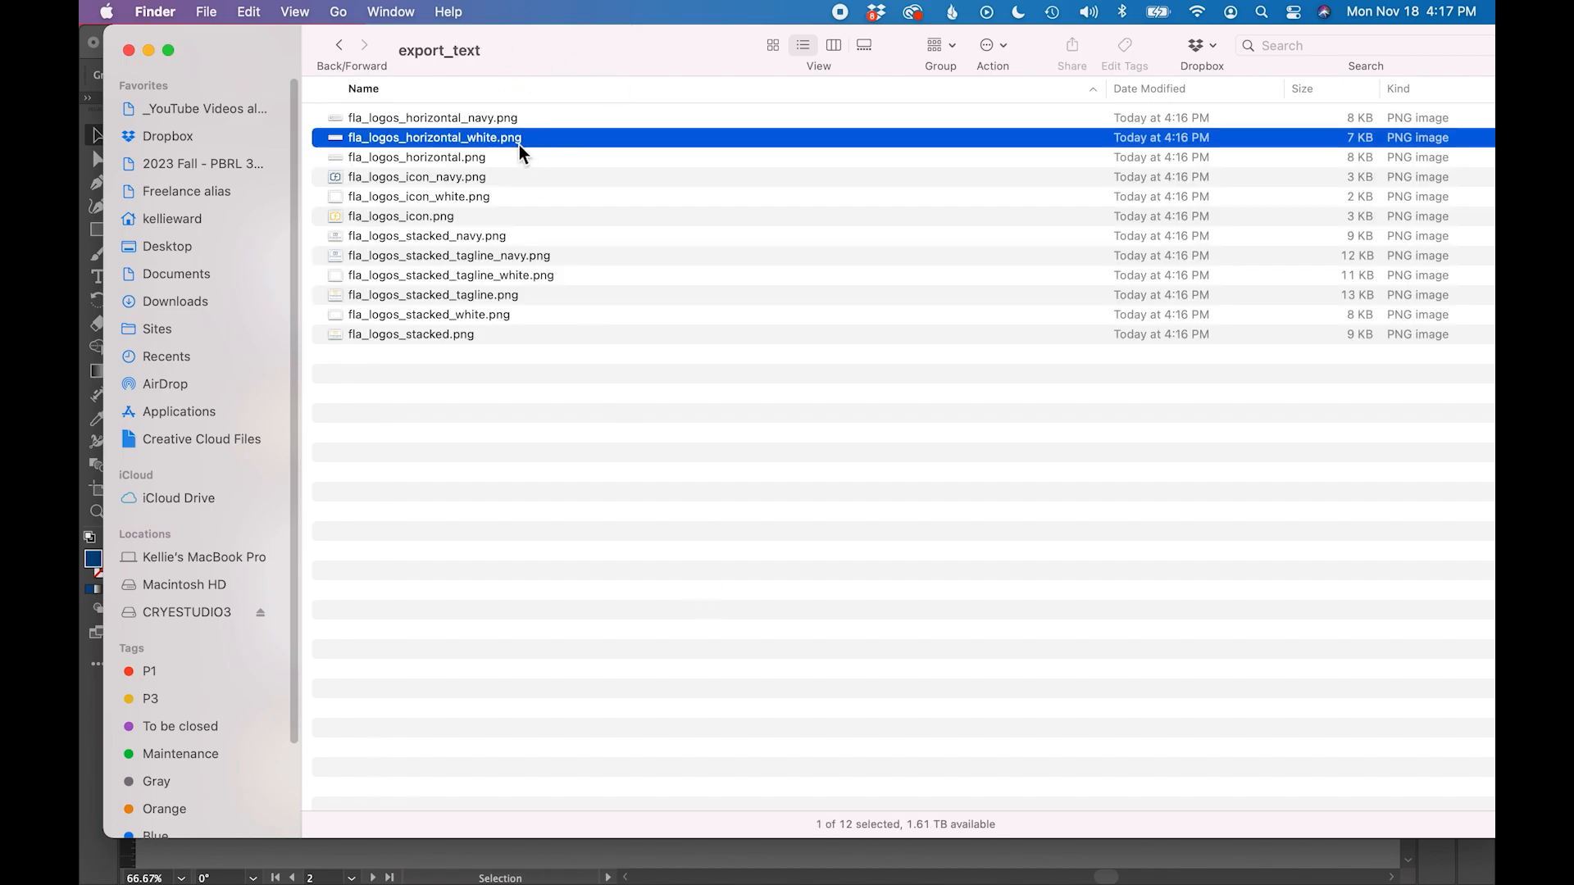
pyautogui.press('space')
pyautogui.press('space')
pyautogui.press('super+3')
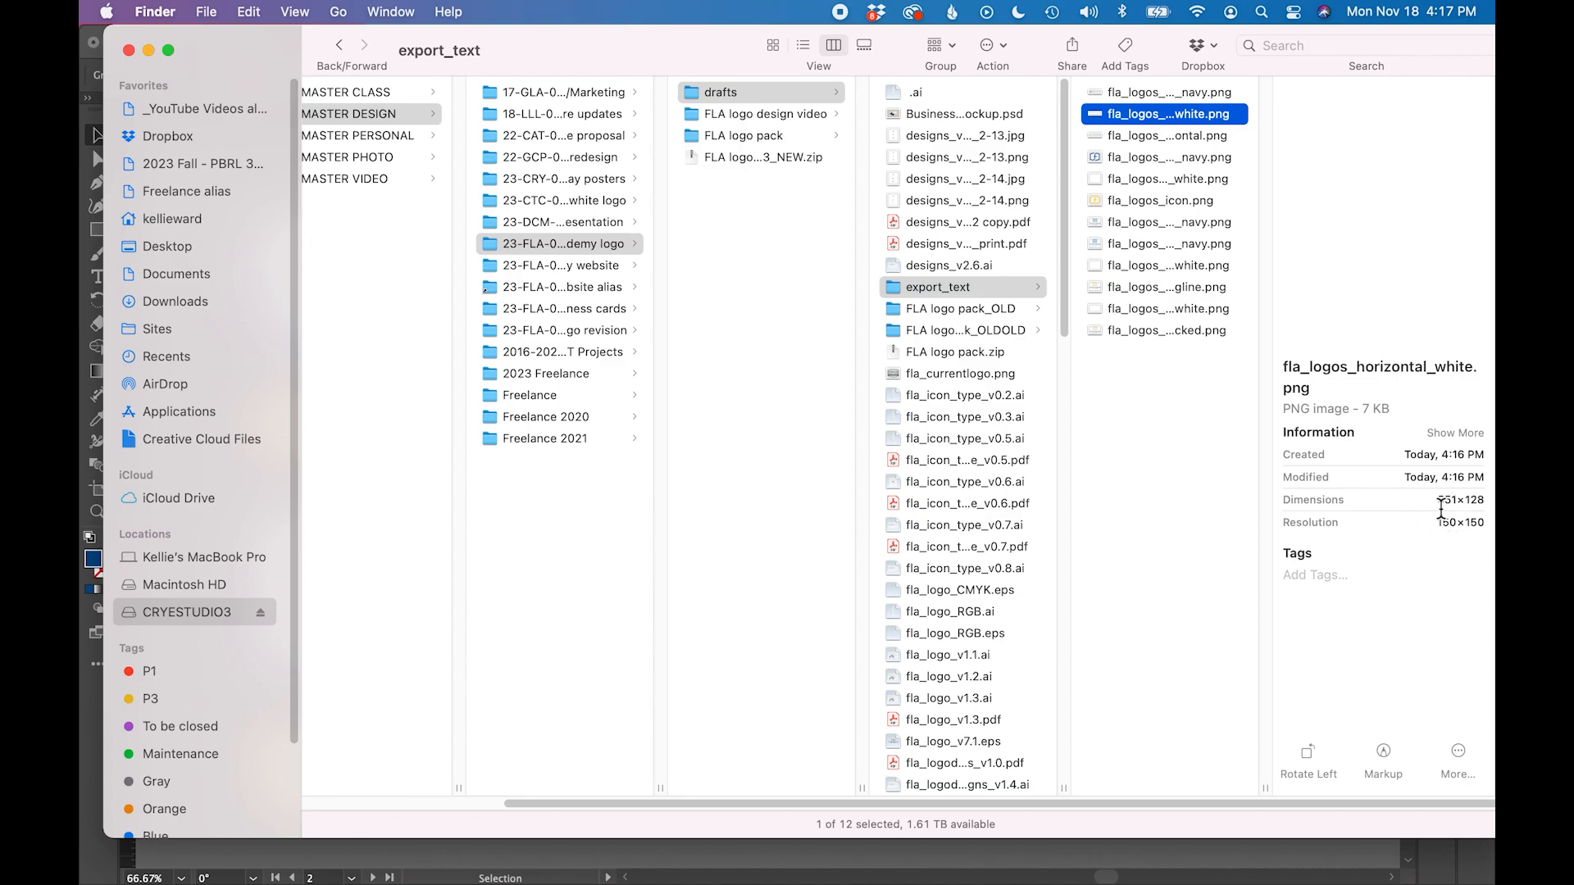
pyautogui.press('Down')
pyautogui.press('Down')
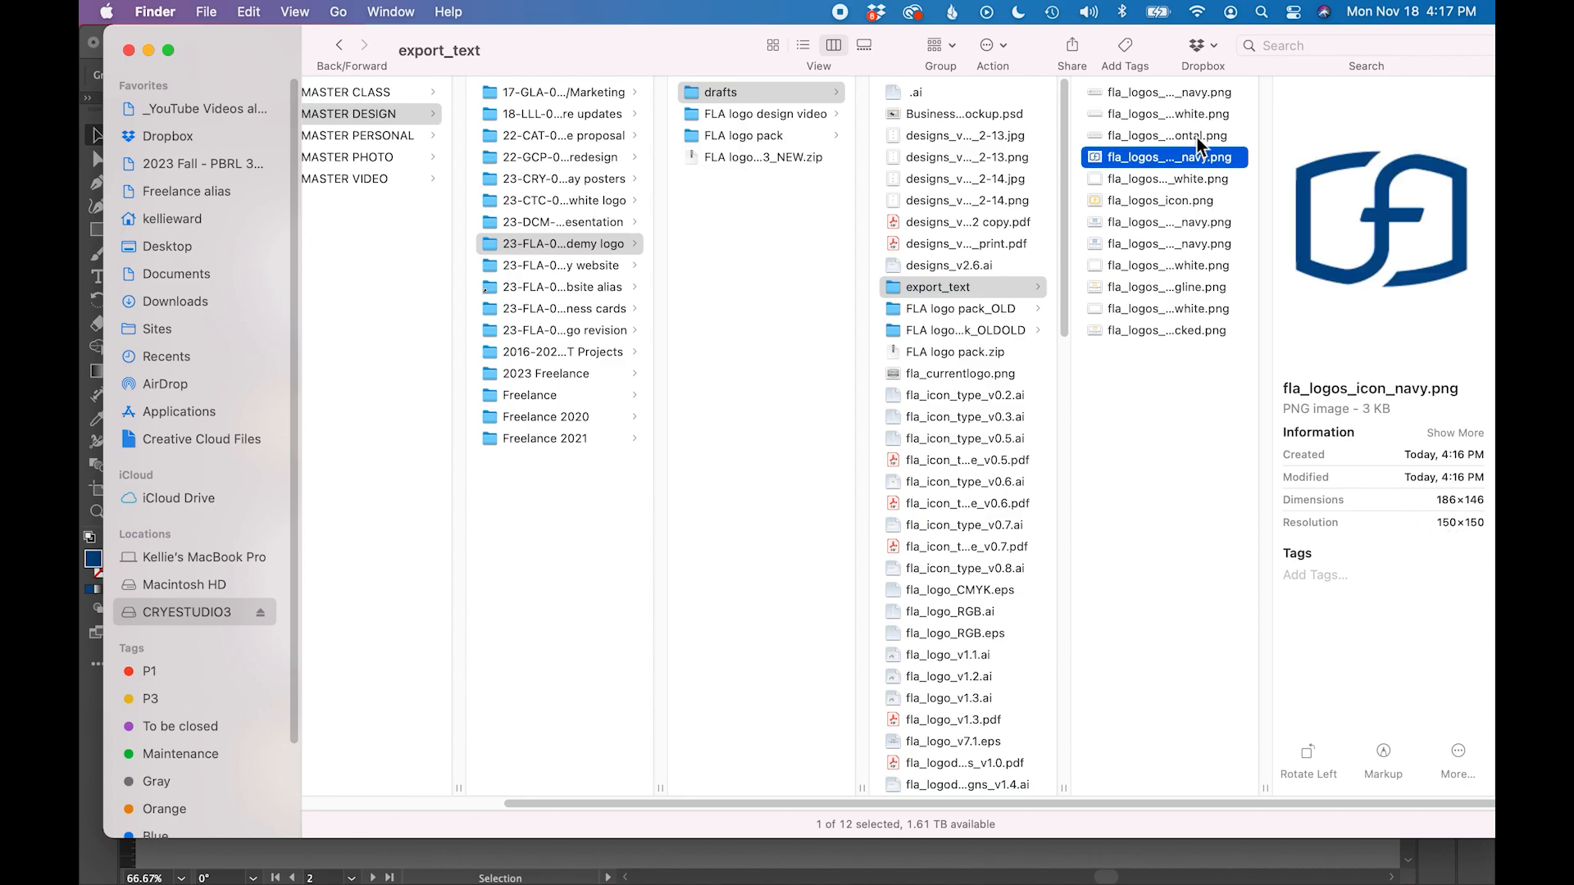
# - Preview fla_logos_icon_white.png and fla_logos_icon.png, move the Finder window aside, and switch back to the Illustrator artboards
pyautogui.press('Down')
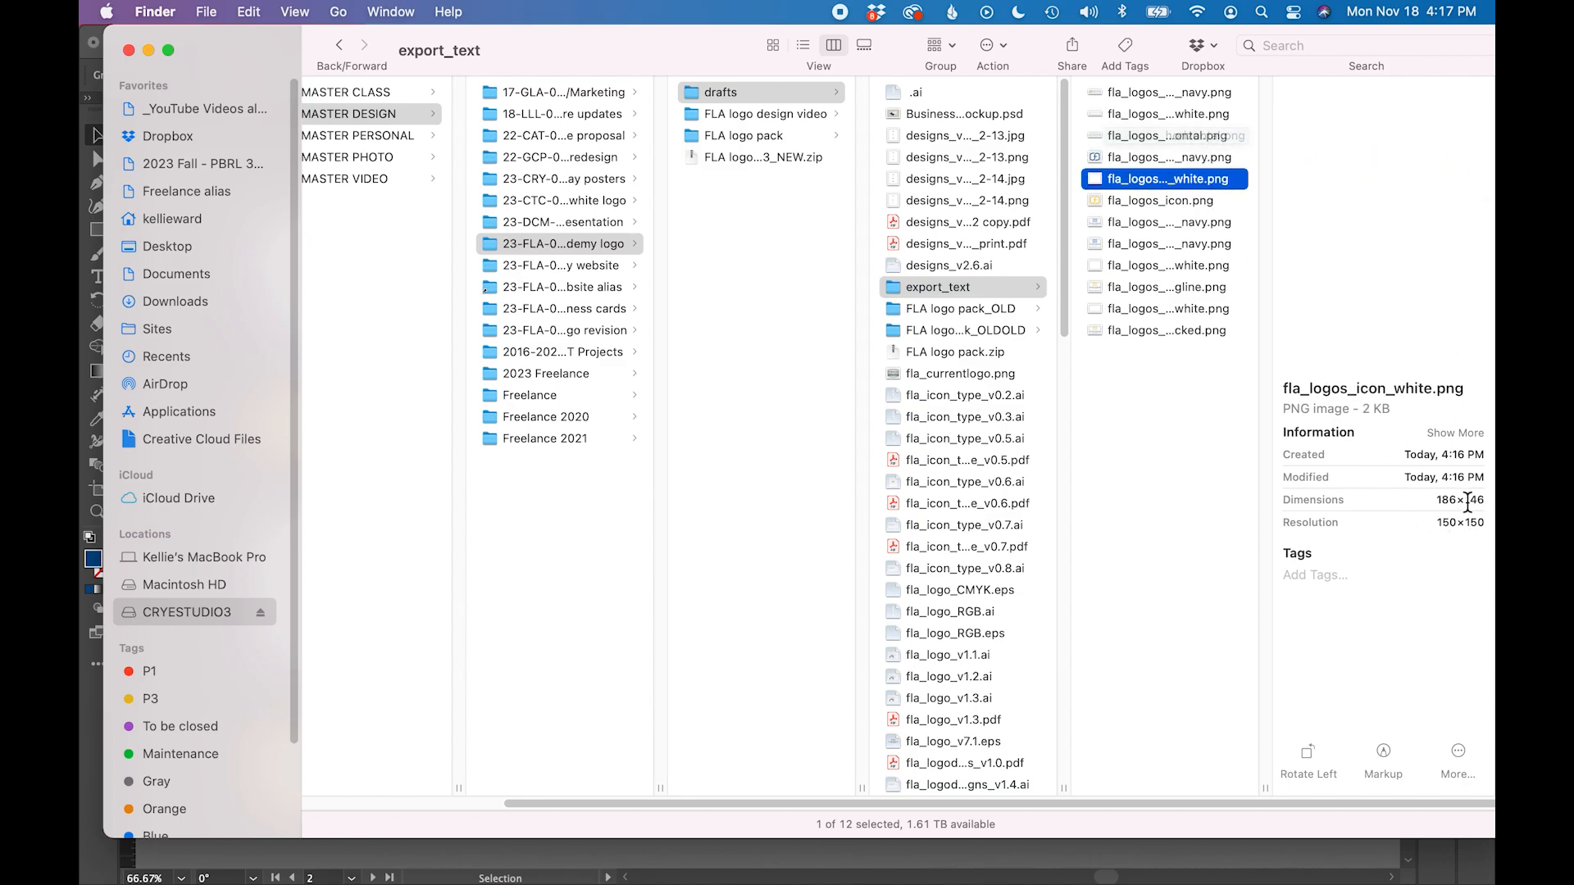
pyautogui.click(1200, 201)
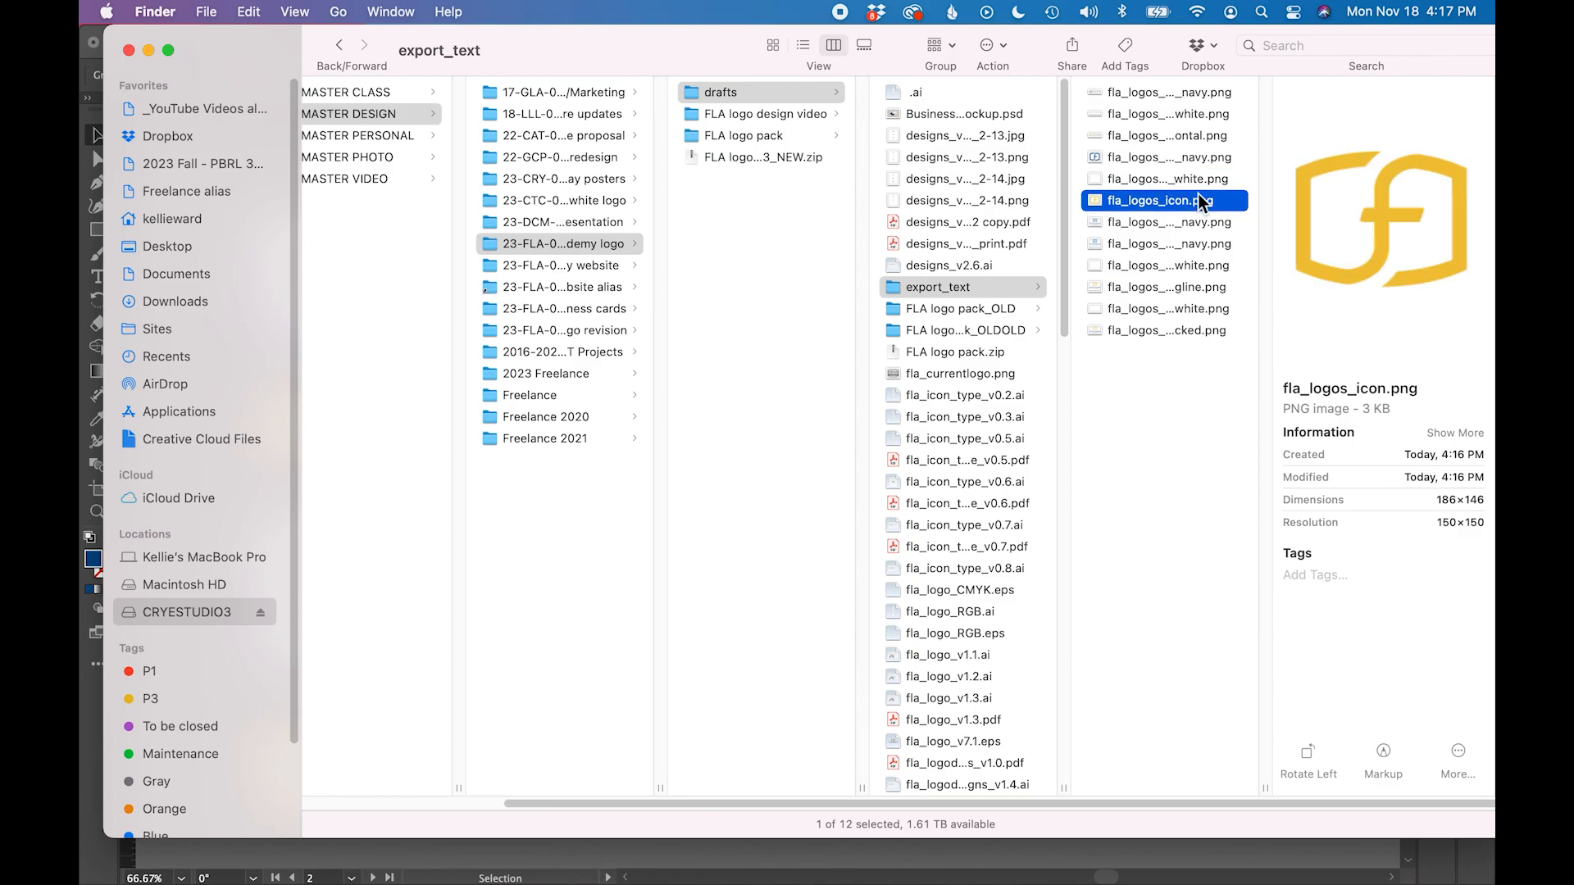
pyautogui.moveTo(237, 62); pyautogui.dragTo(898, 62)
pyautogui.click(490, 233)
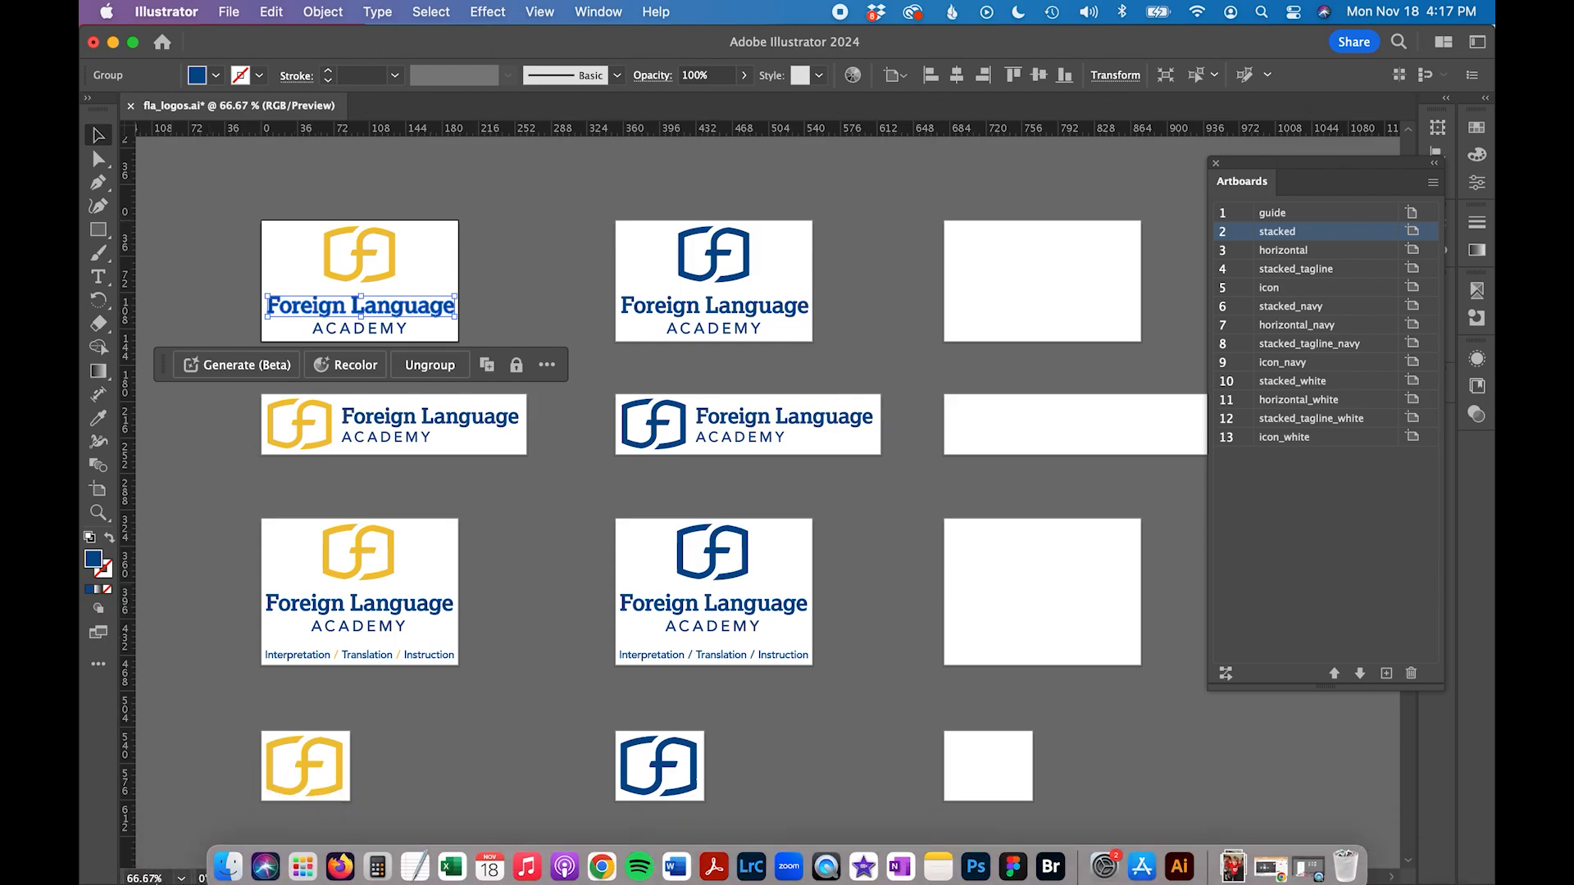
# - Switch to Finder, bring the export_text window fully into view, and preview fla_logos_stacked.png and fla_logos_stacked_white.png
pyautogui.click(220, 852)
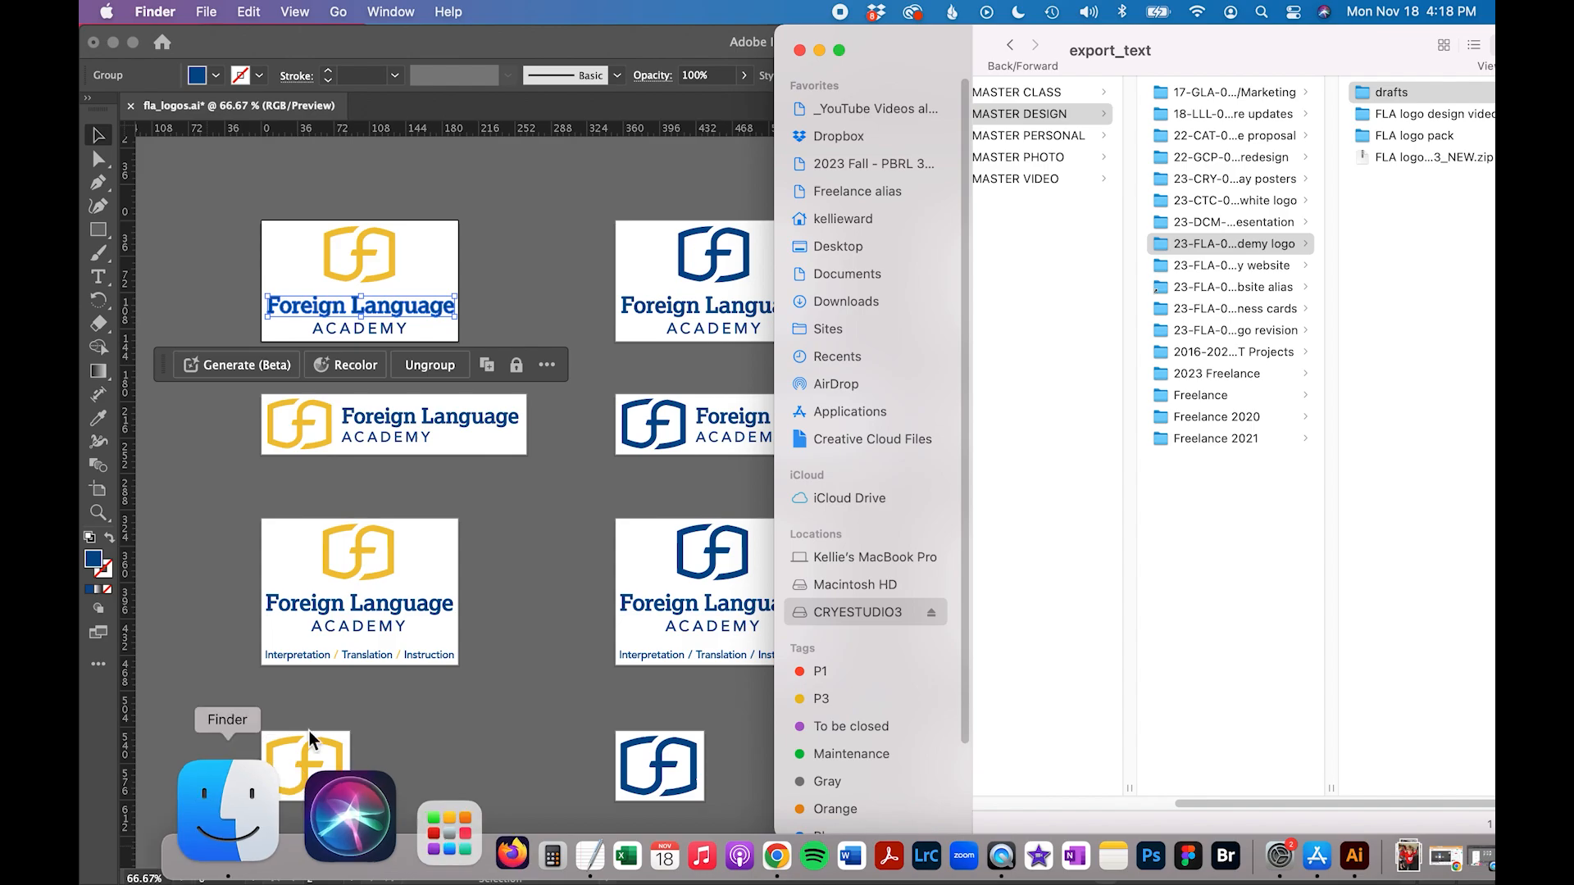
pyautogui.moveTo(1376, 58); pyautogui.dragTo(633, 57)
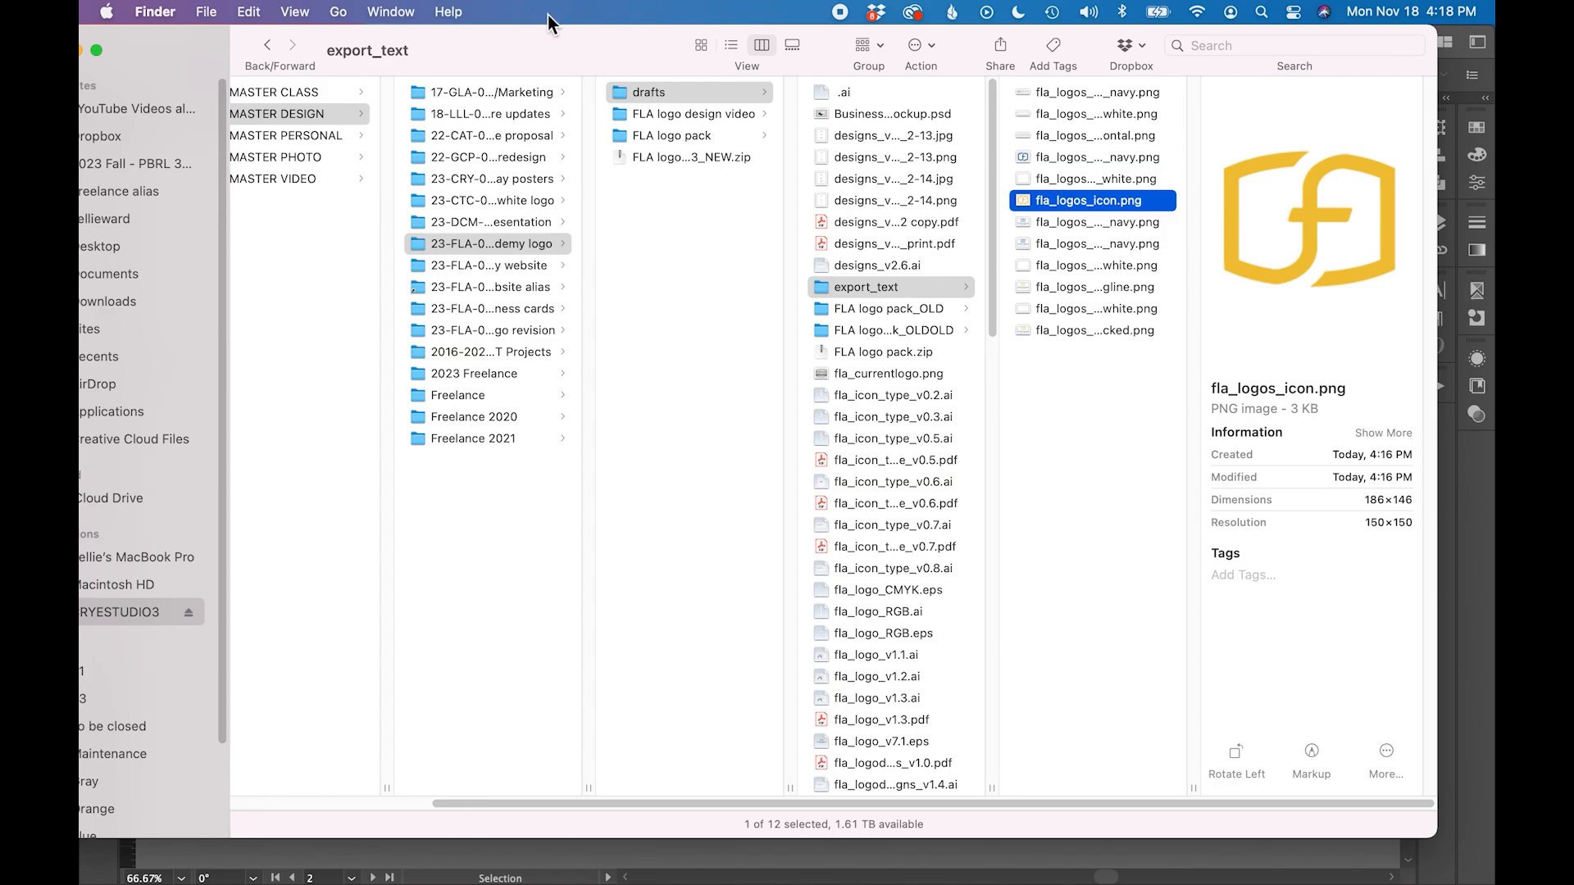
pyautogui.moveTo(538, 46); pyautogui.dragTo(585, 10)
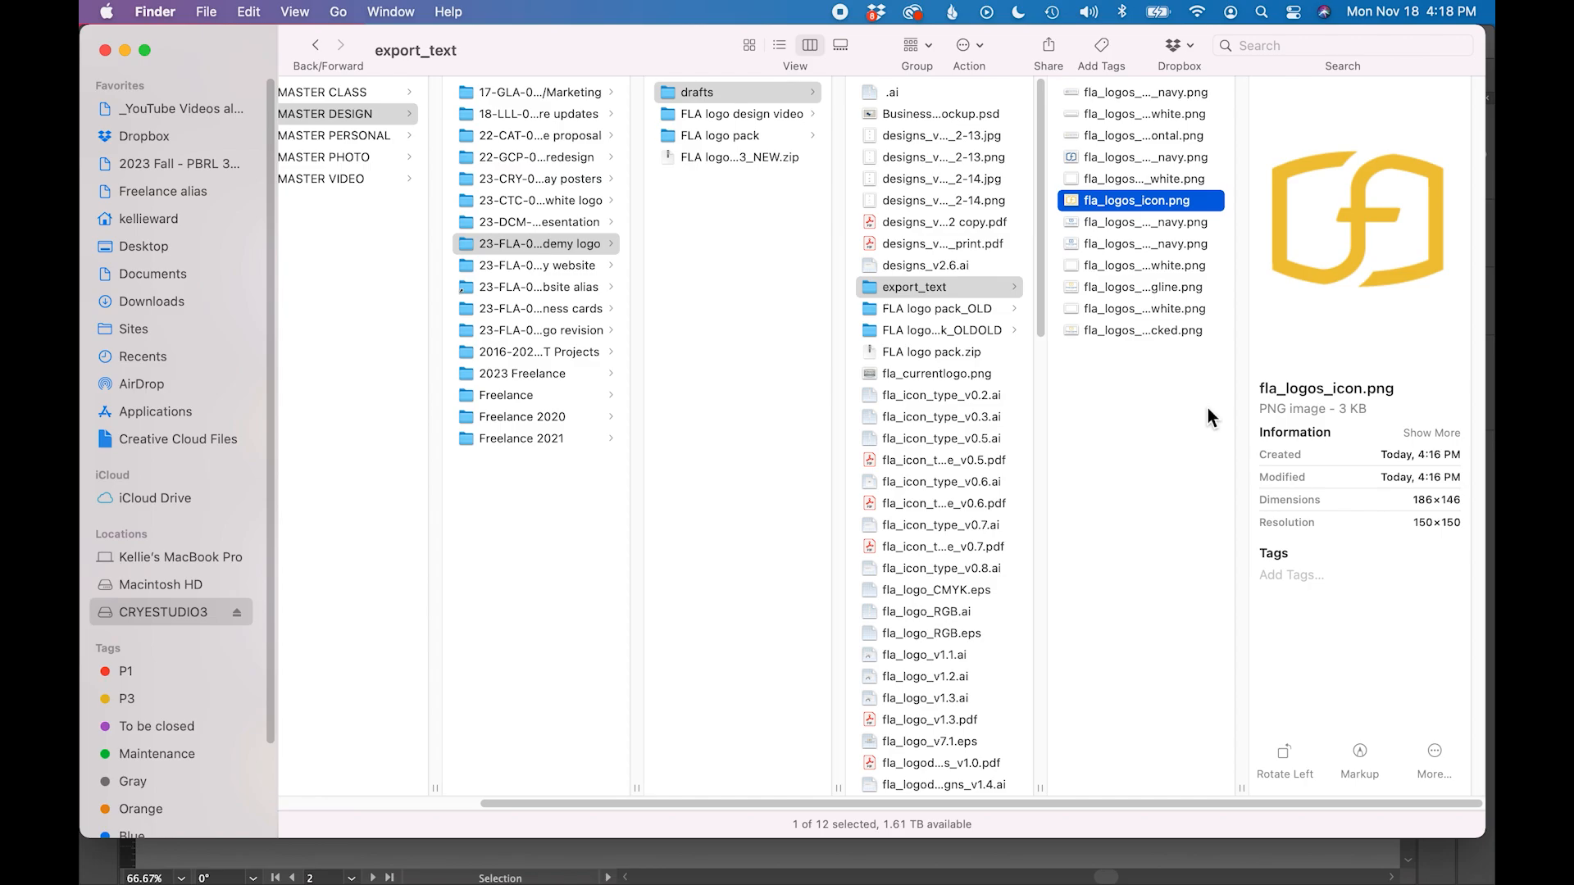
pyautogui.click(1154, 330)
pyautogui.press('Up')
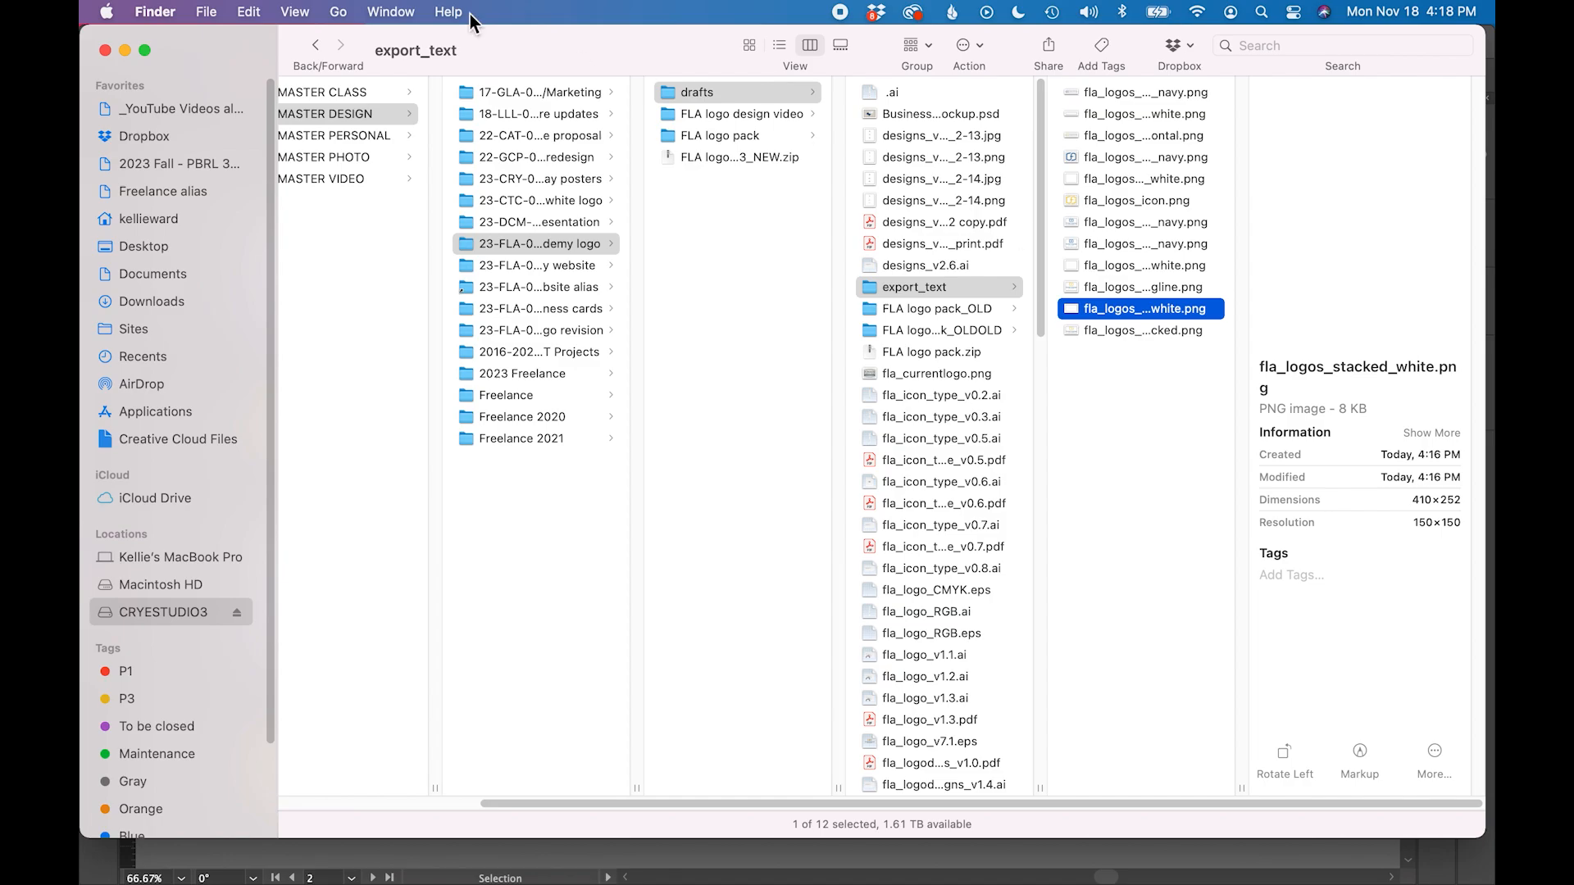
# - Move the Finder window out of the way and switch back to the logo artboards in Illustrator
pyautogui.hotkey('ctrl', 'Up')
pyautogui.click(942, 607)
pyautogui.moveTo(224, 51); pyautogui.dragTo(1081, 10)
pyautogui.moveTo(1080, 10); pyautogui.dragTo(1159, 10)
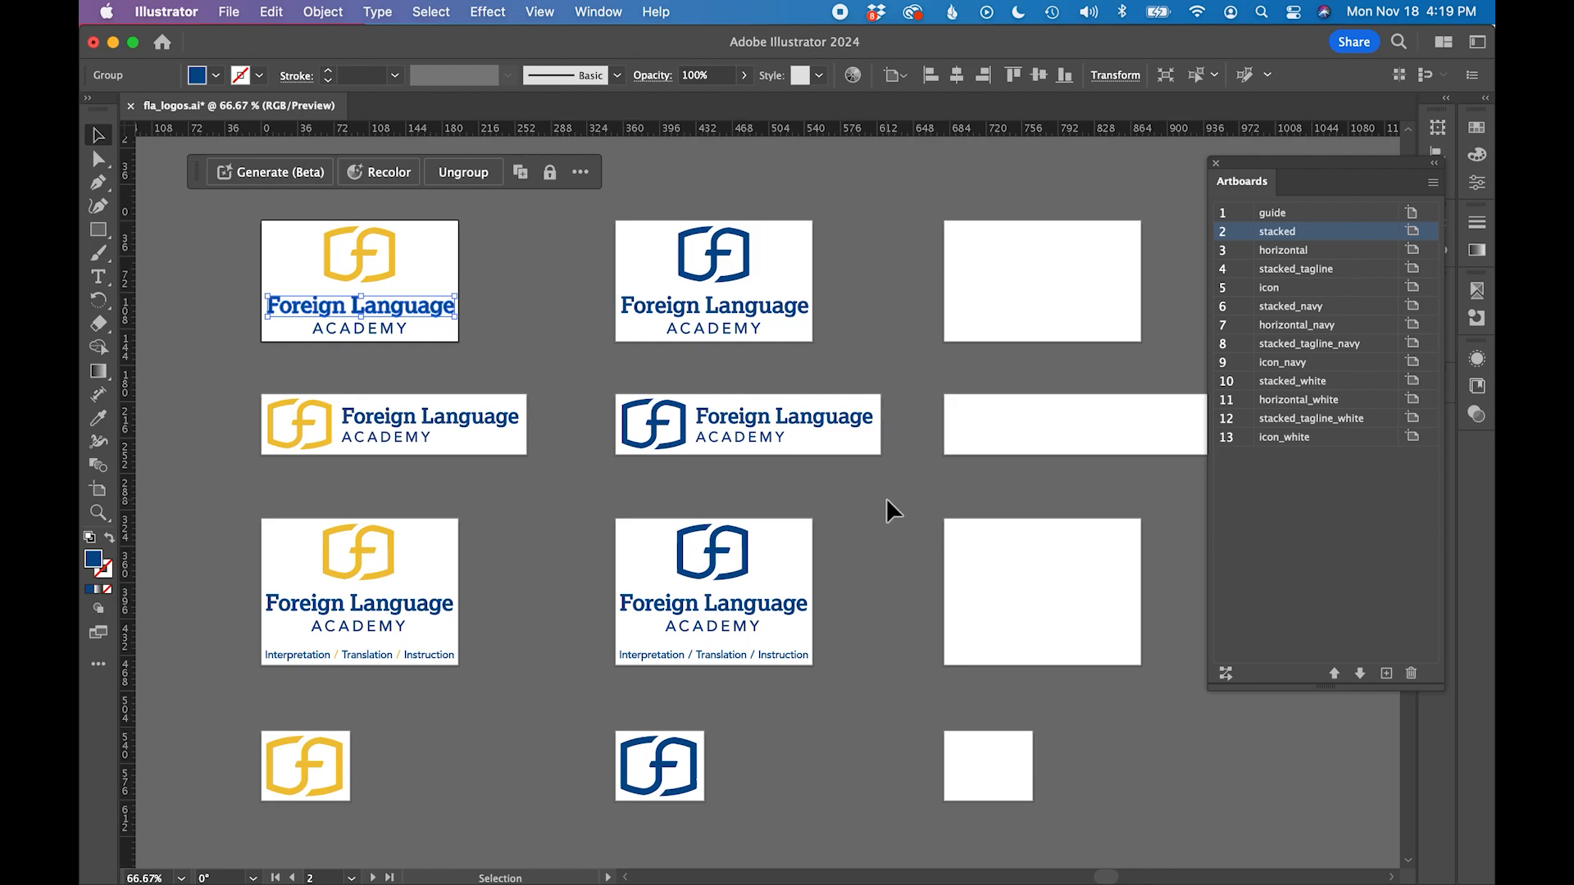
pyautogui.click(924, 541)
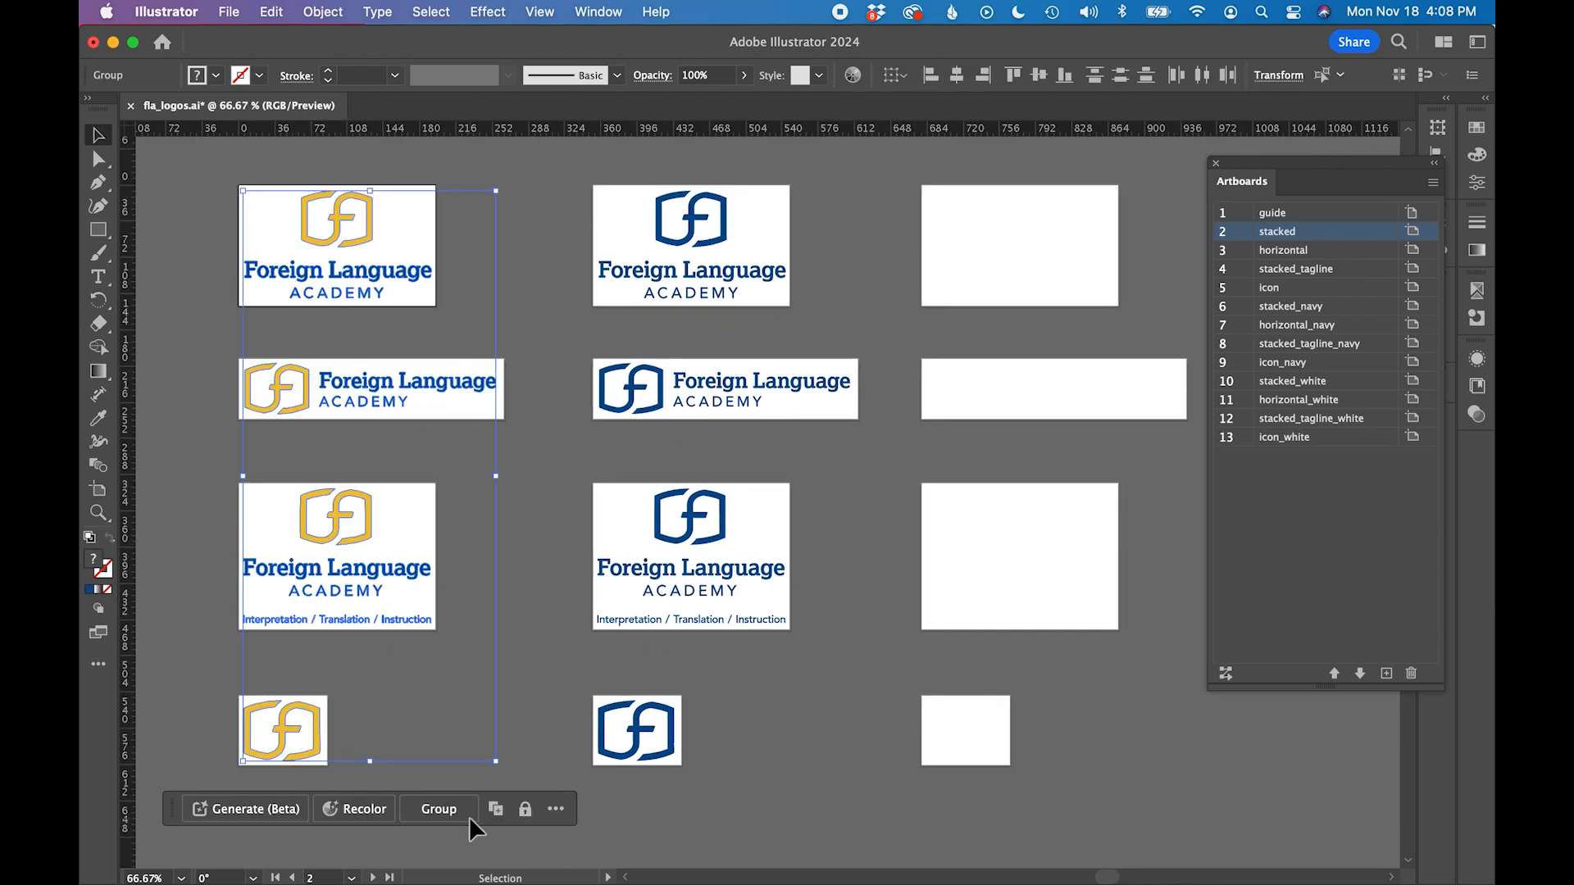
pyautogui.click(743, 581)
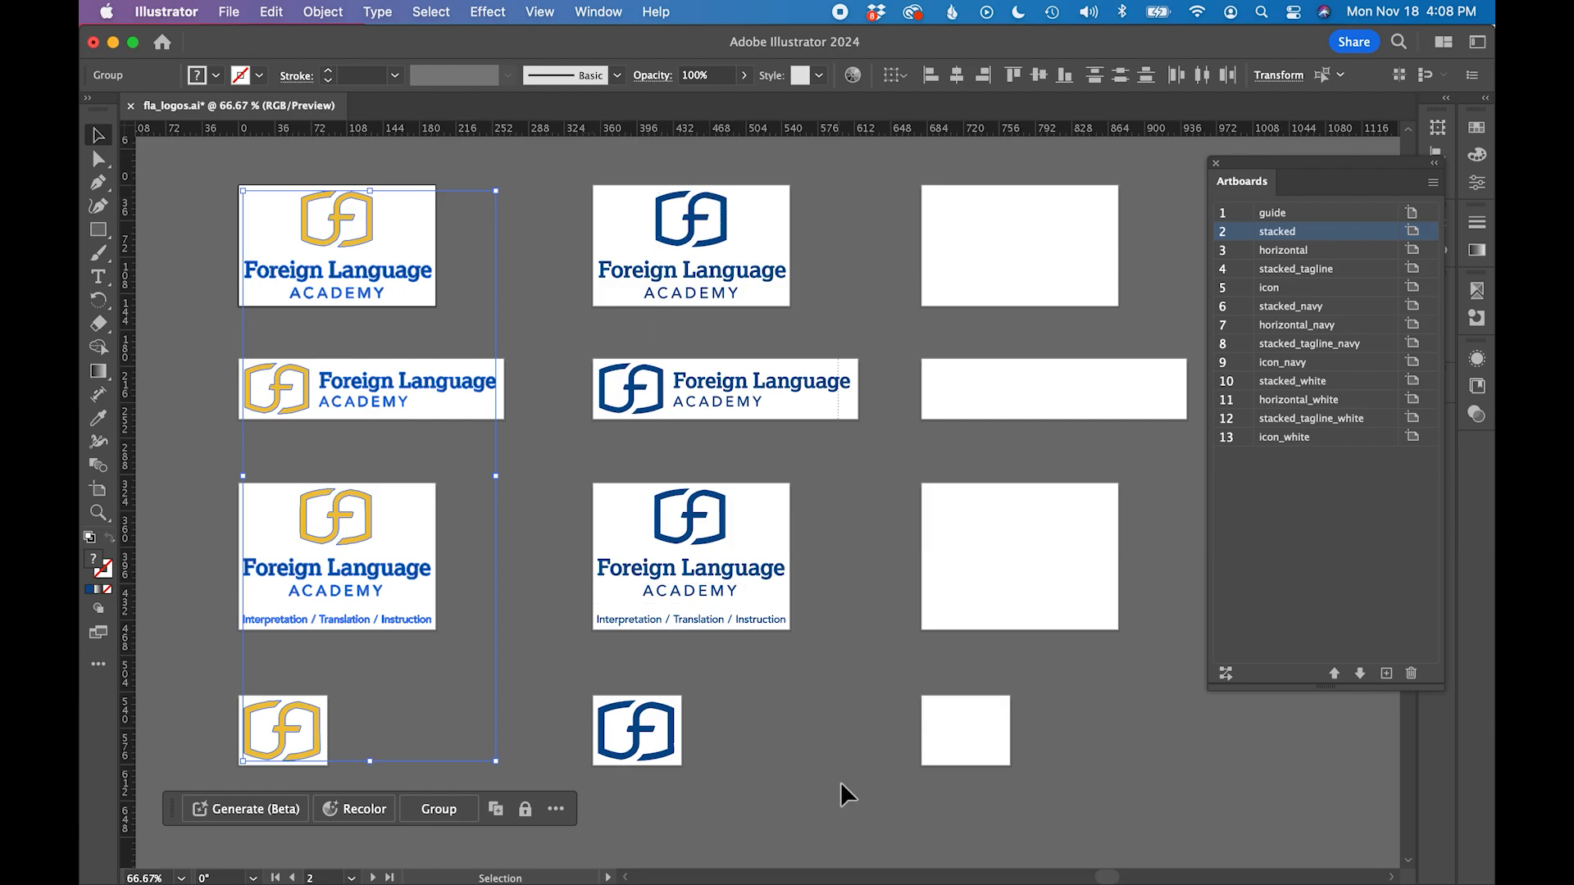